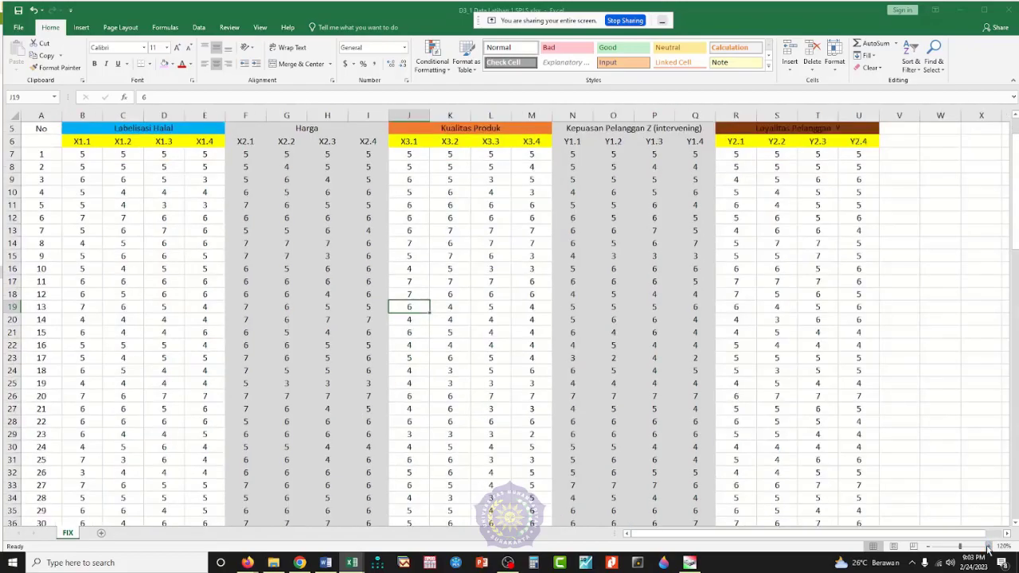
Step: Examine the Tabel Induk sheet's variable groups, including the X1.1 to X1.4 indicators and the Kepuasan Pelanggan Z (intervening) heading
scroll(143, 286, "up", 2)
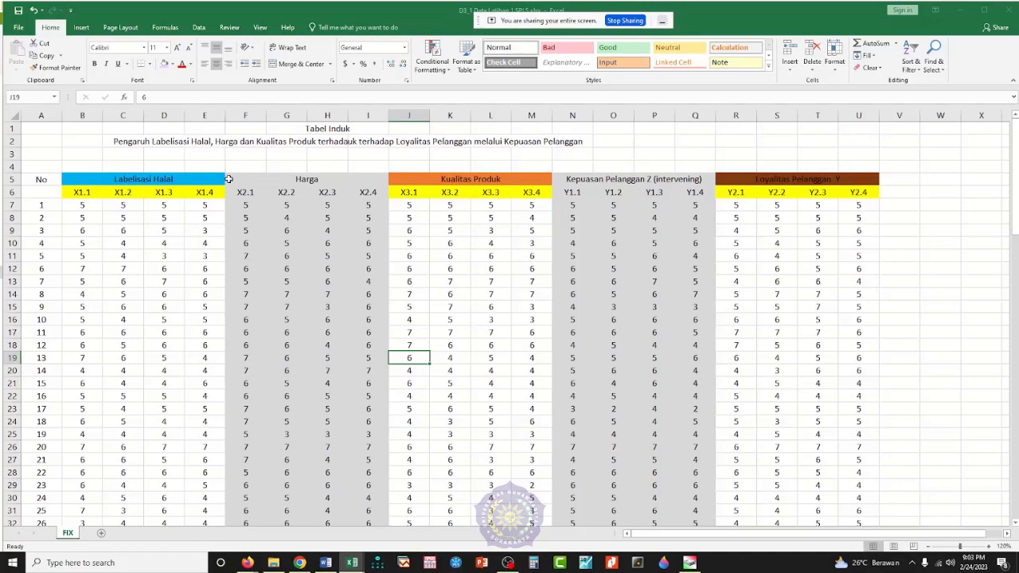
left_click_drag(91, 191, 199, 193)
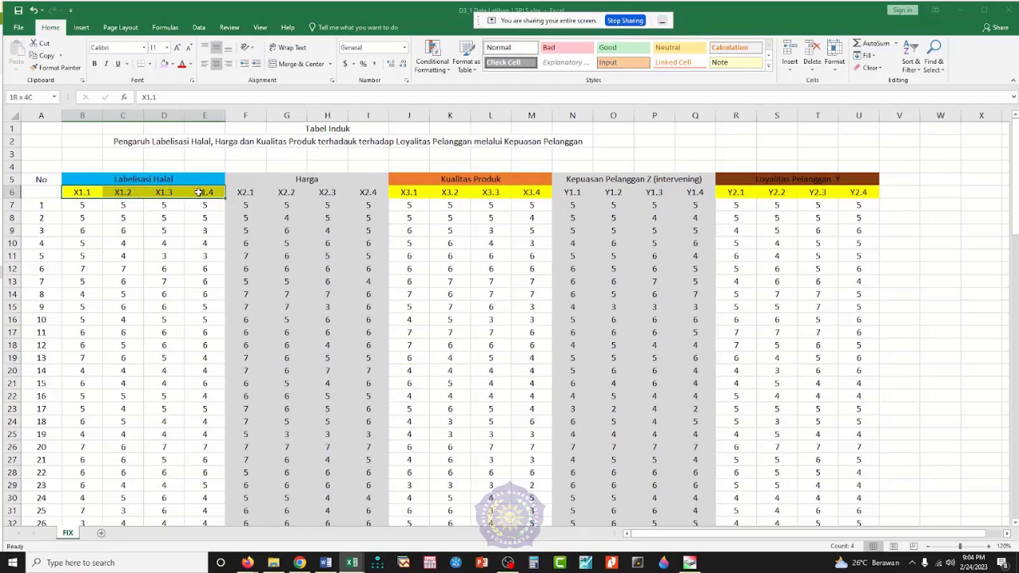
left_click_drag(199, 192, 199, 192)
left_click(571, 181)
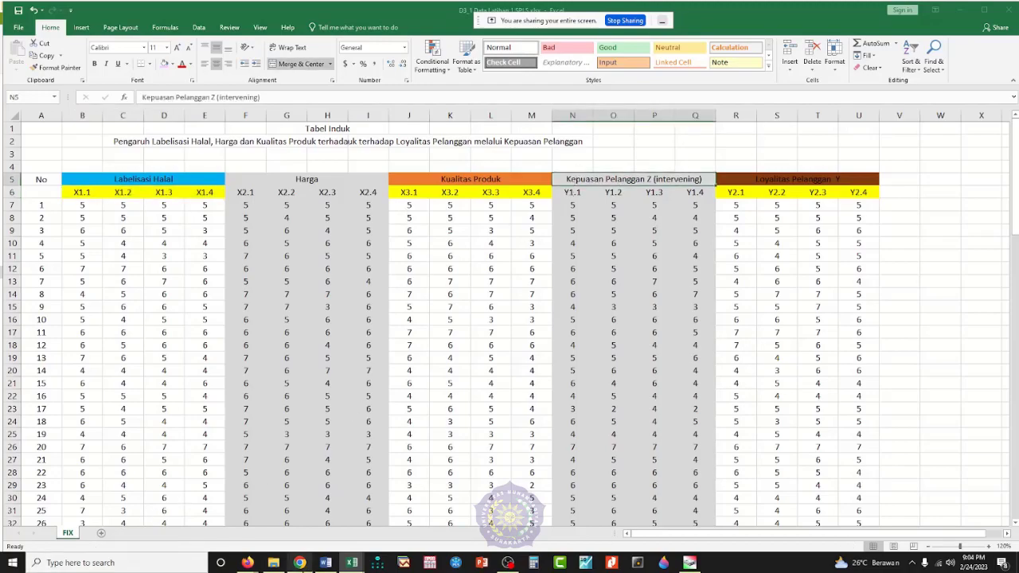
Step: Switch to Ilustrasi 2023 Paten.xlsx and review the regression diagrams and research questions on the PM n Hip sheet
mouse_move(352, 563)
left_click(301, 529)
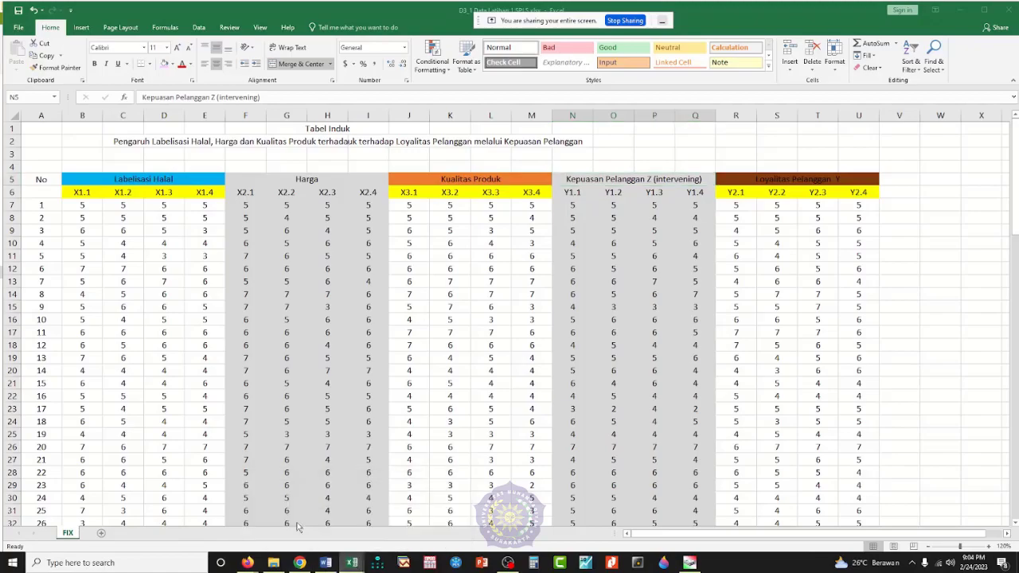
left_click(251, 237)
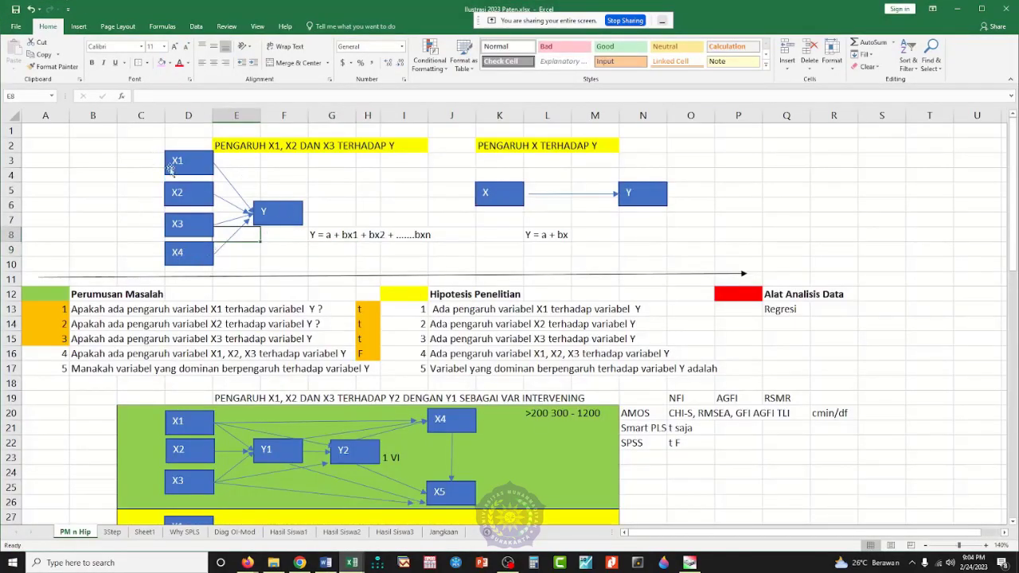
scroll(322, 390, "down", 9)
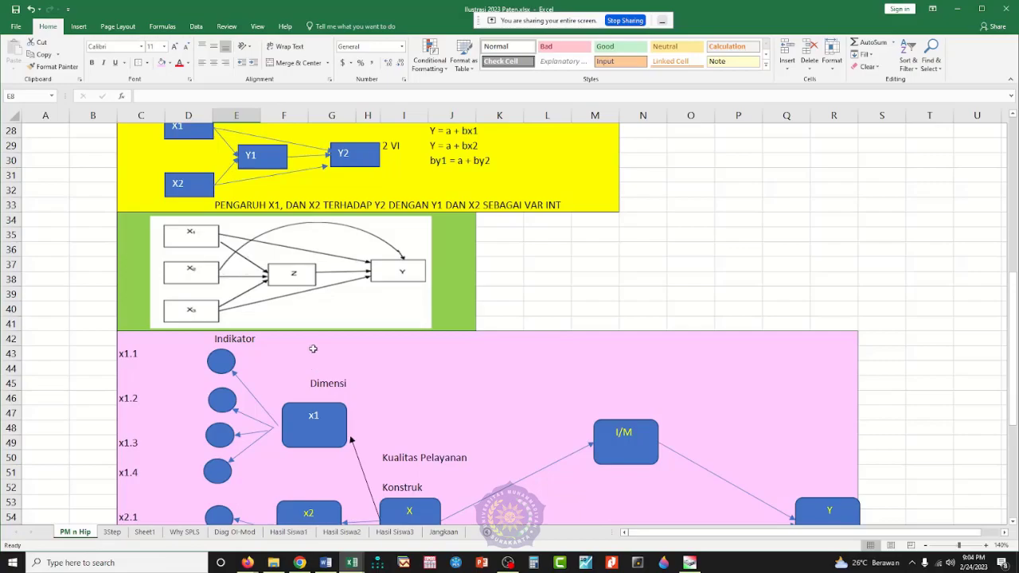
scroll(314, 347, "up", 4)
scroll(314, 341, "up", 5)
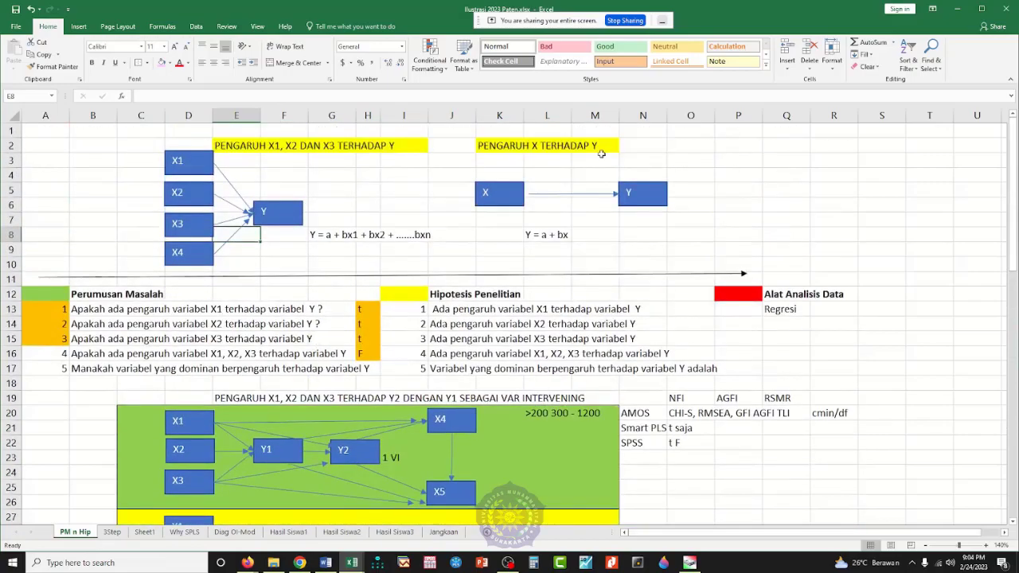
left_click(134, 203)
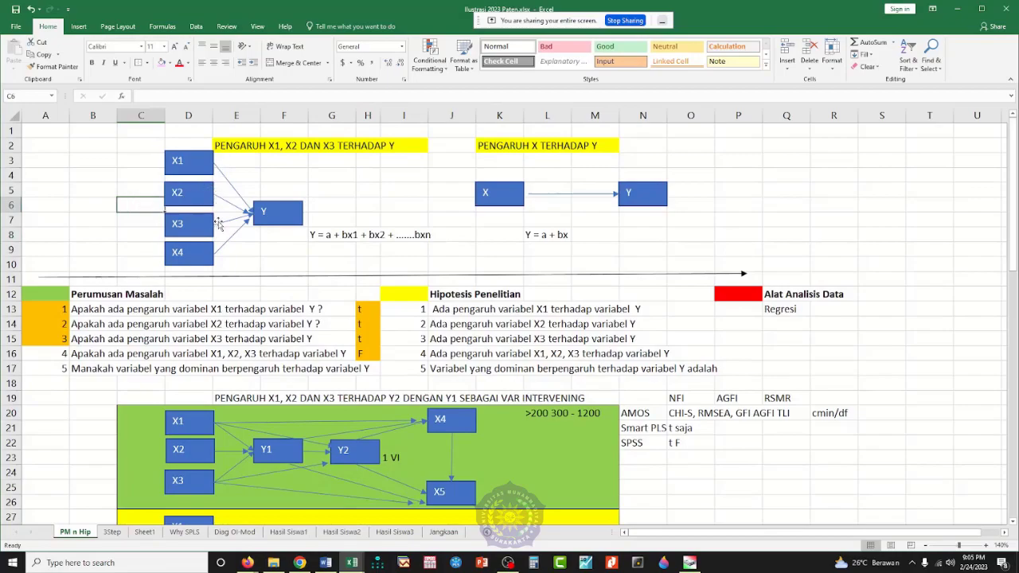
Step: Compare the simple regression diagrams with the intervening-variable path models and the indicator-dimension-construct diagram on the PM n Hip sheet
scroll(438, 305, "down", 8)
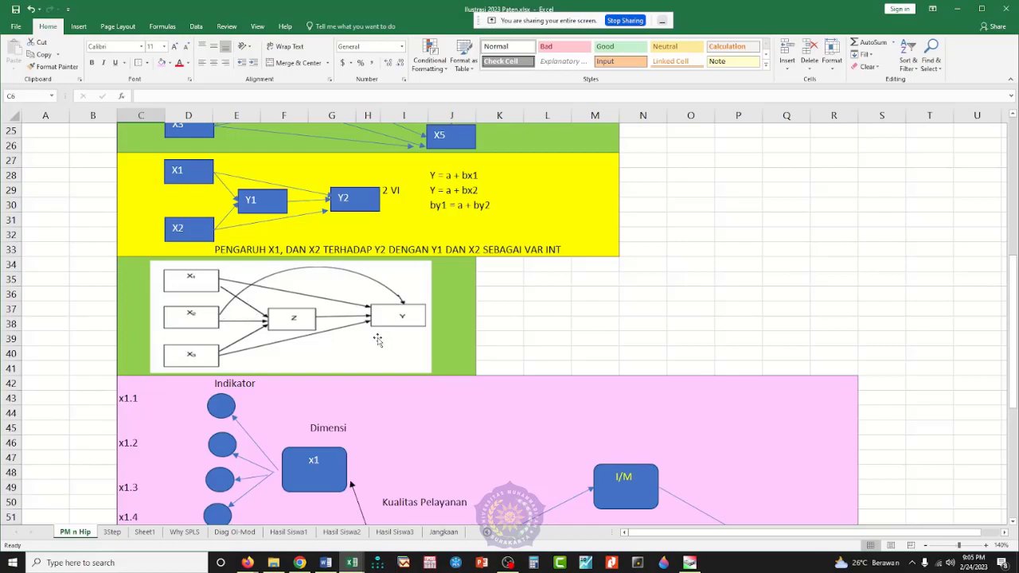
scroll(400, 299, "up", 5)
scroll(400, 298, "up", 3)
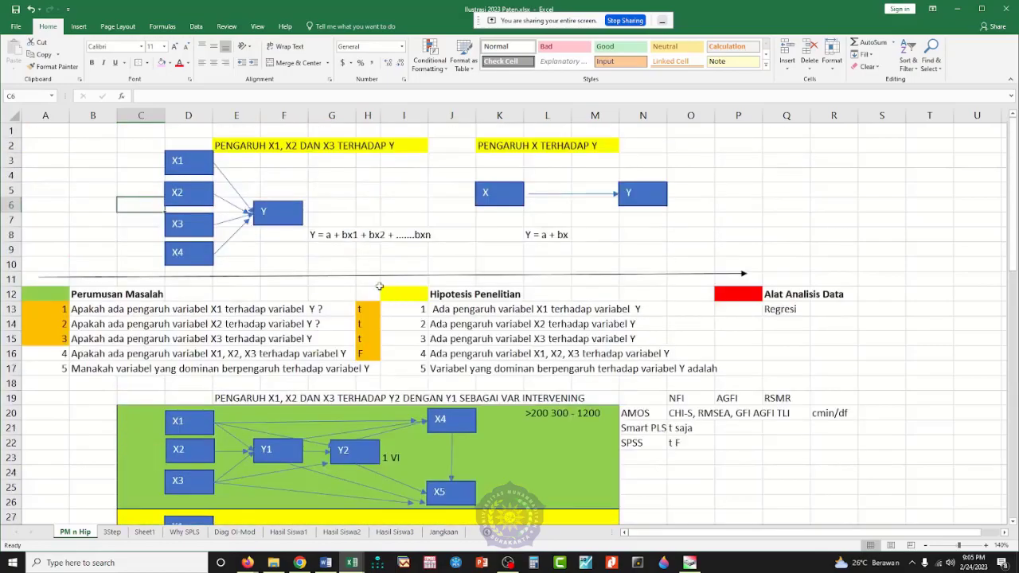
scroll(306, 280, "down", 8)
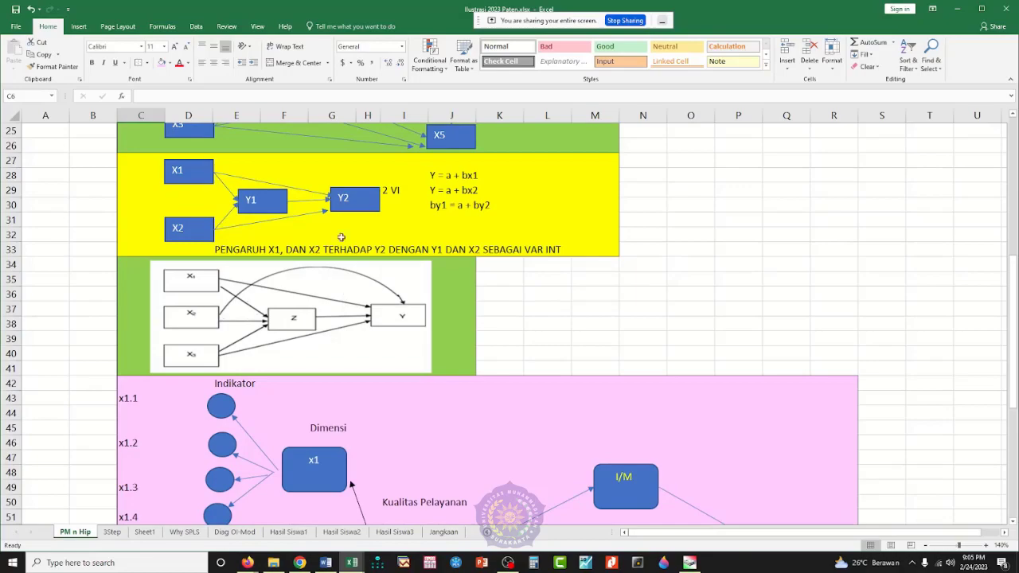
scroll(350, 294, "up", 2)
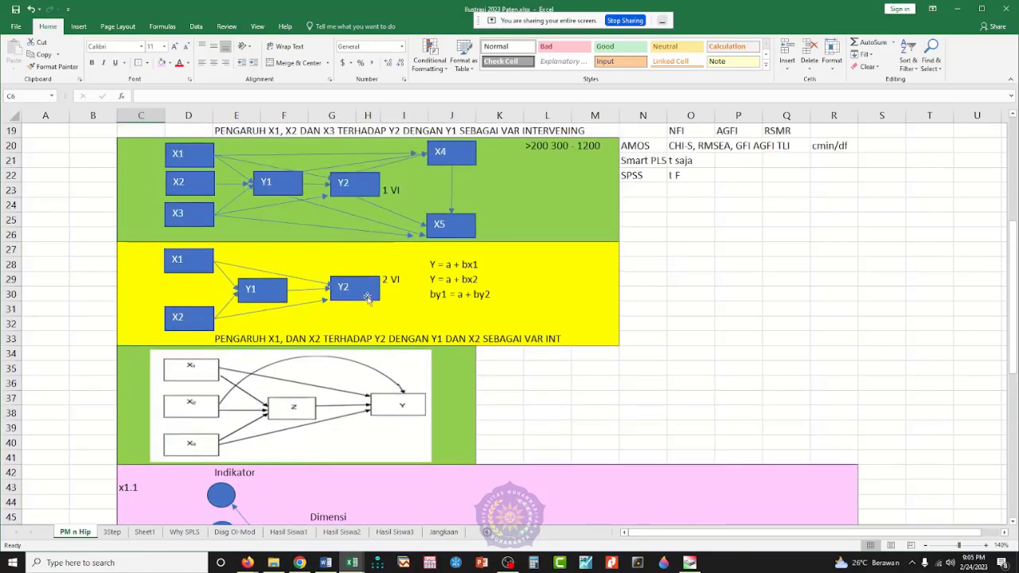
scroll(367, 298, "down", 2)
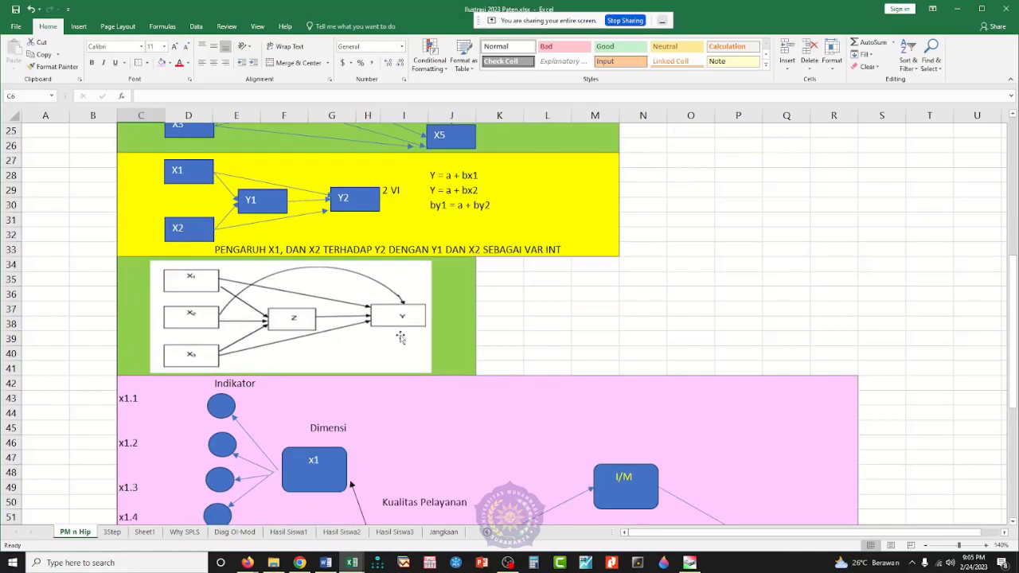
scroll(400, 338, "up", 4)
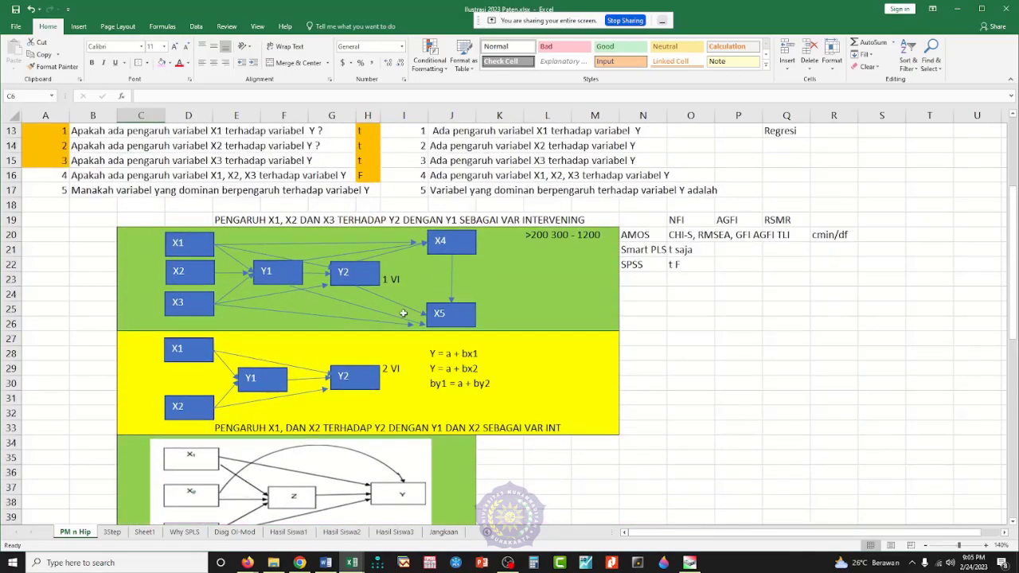
scroll(396, 356, "down", 5)
scroll(396, 356, "down", 4)
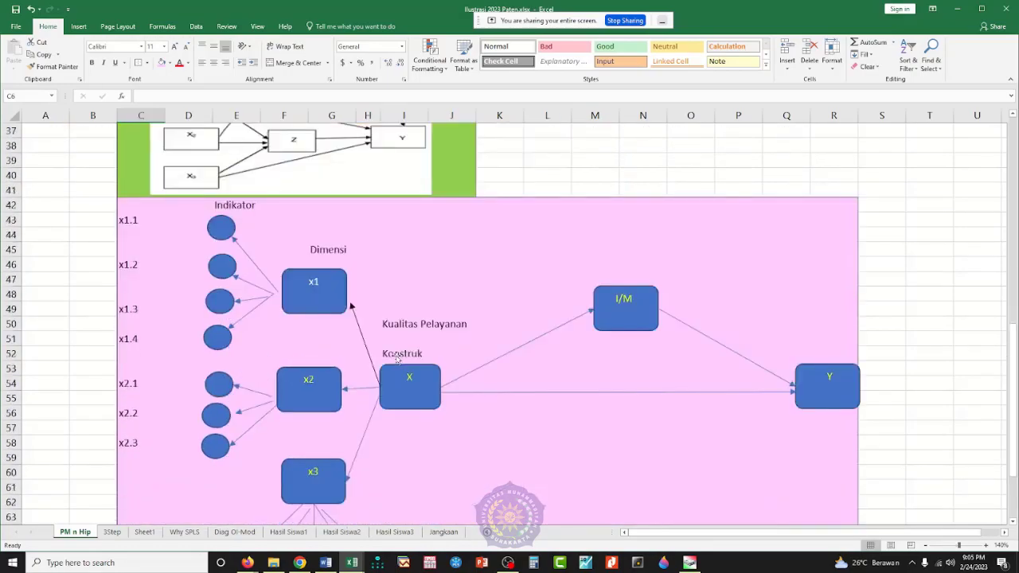
scroll(393, 358, "up", 3)
scroll(395, 359, "up", 3)
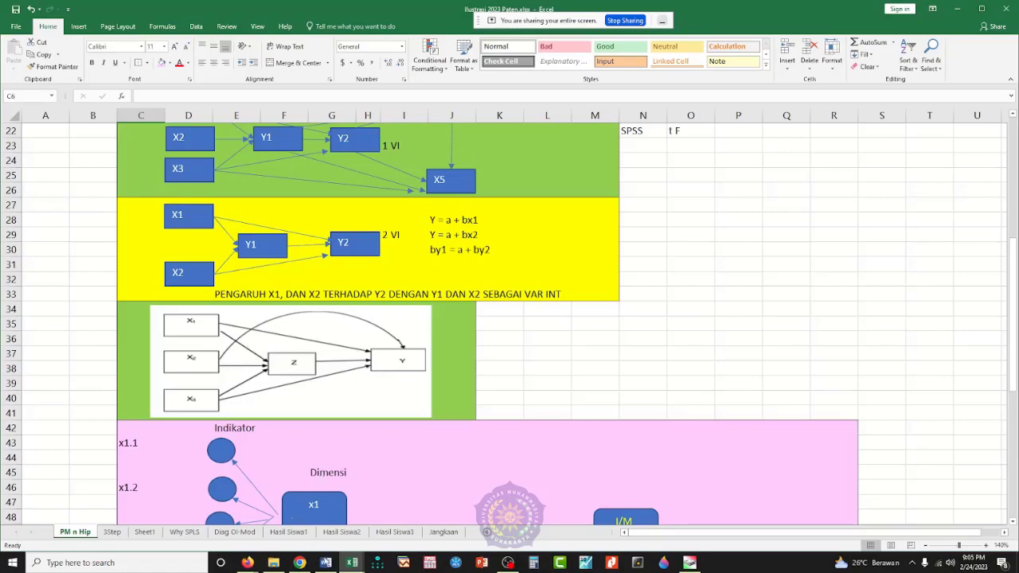
Step: Return to the D3_1 Data Latihan 1 SPLS.xlsx workbook and launch SmartPLS
mouse_move(353, 566)
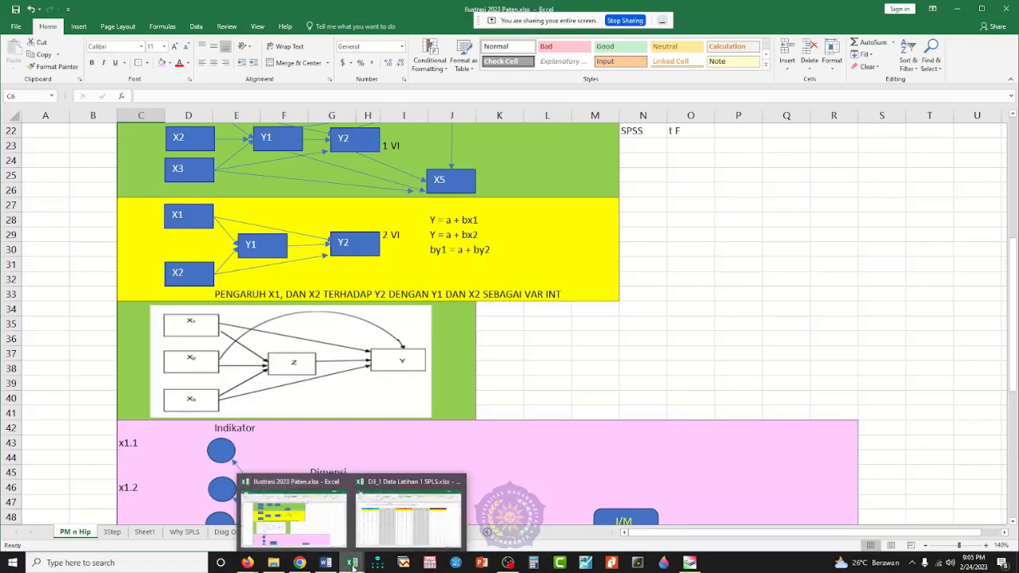
left_click(389, 533)
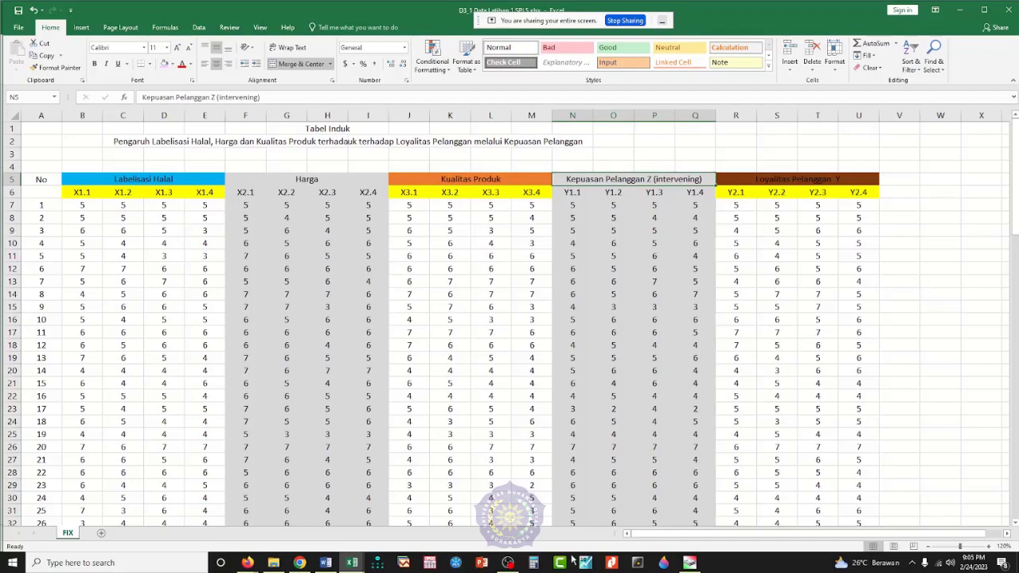
left_click(459, 565)
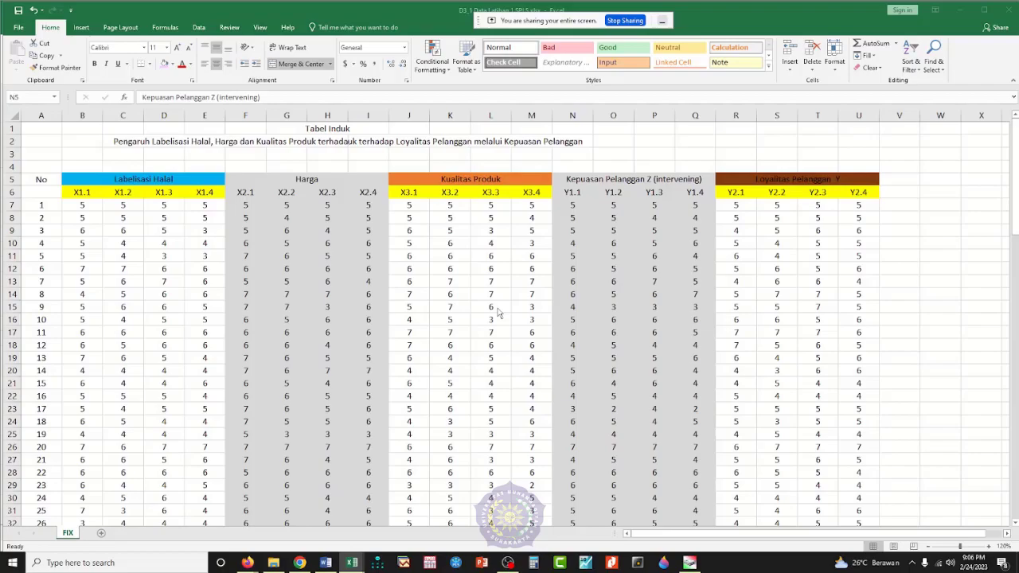
Step: Locate D3_1 Data Latihan 1 SPLS.csv in the File Yang DiGunakan folder, and maximize the SmartPLS window
left_click(274, 563)
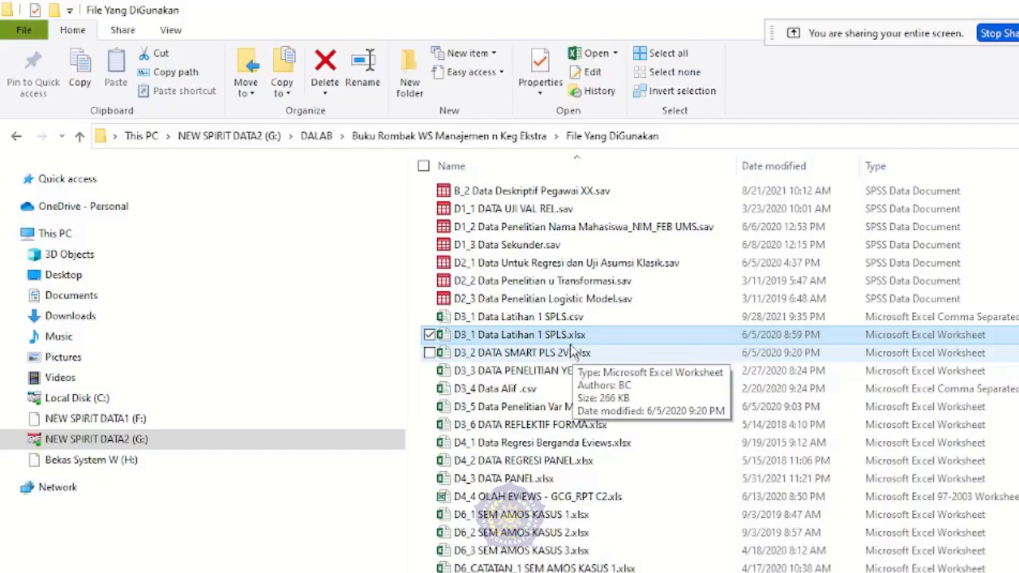
left_click(569, 320)
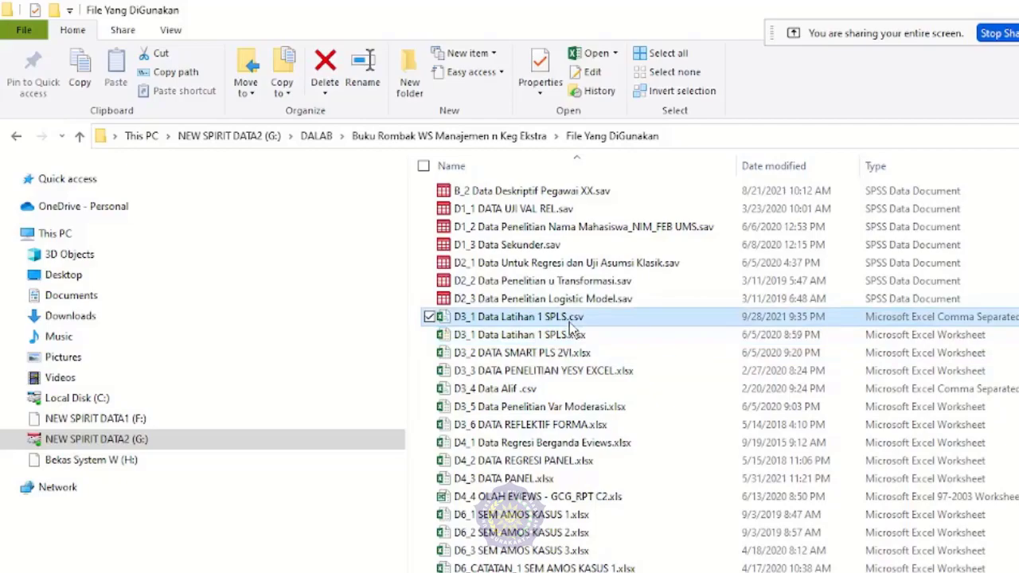
double_click(566, 322)
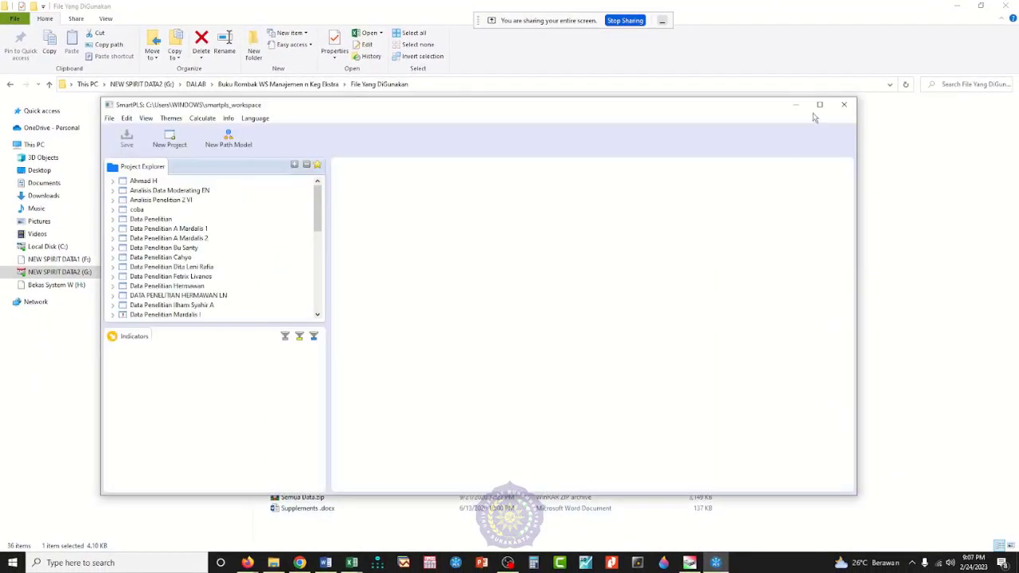
left_click(819, 104)
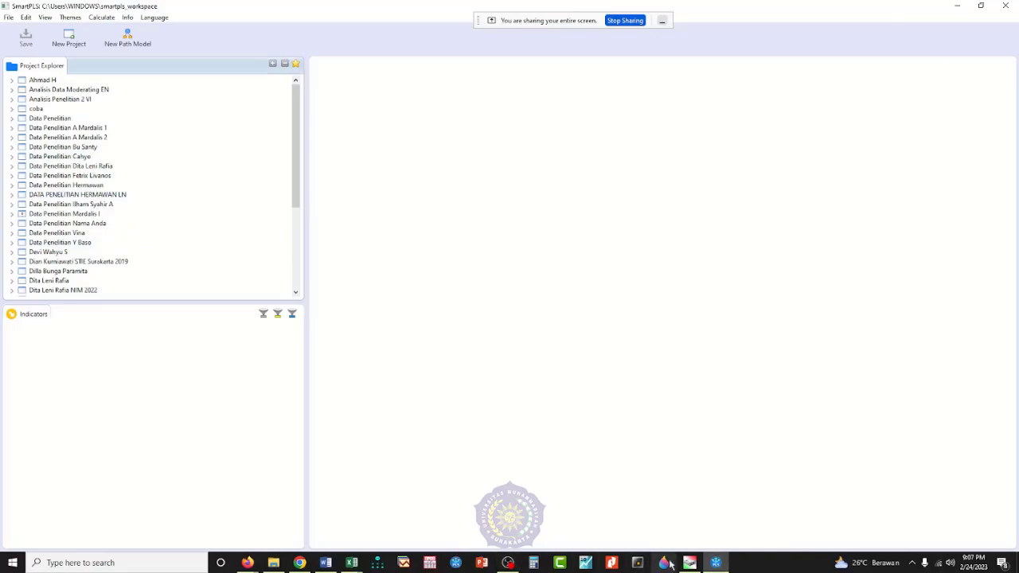
Step: Switch to D3_1 Data Latihan 1 SPLS.xlsx in Excel and delete rows 1 to 5 above the indicator names
mouse_move(356, 566)
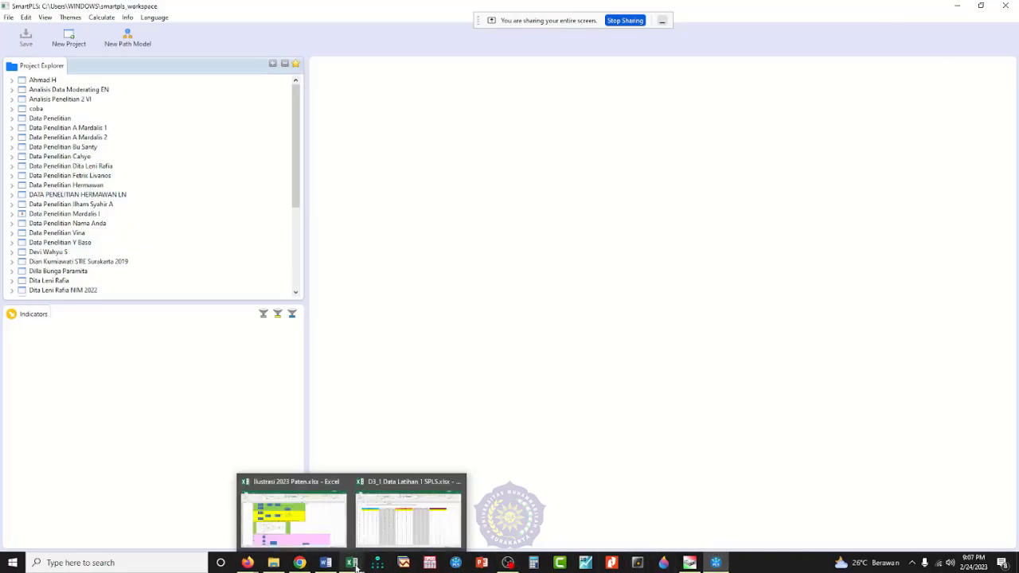
left_click(407, 516)
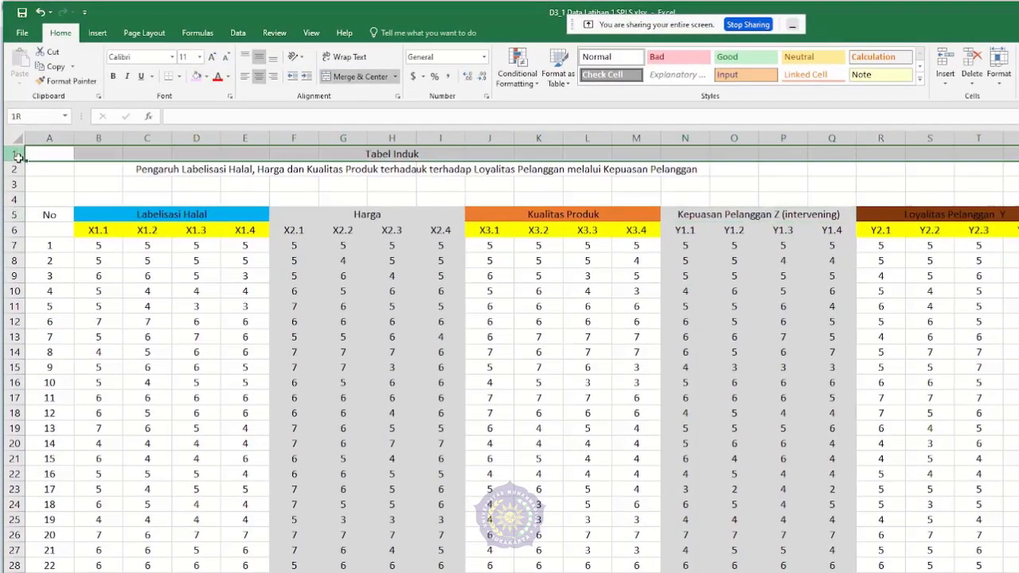
left_click_drag(13, 127, 14, 219)
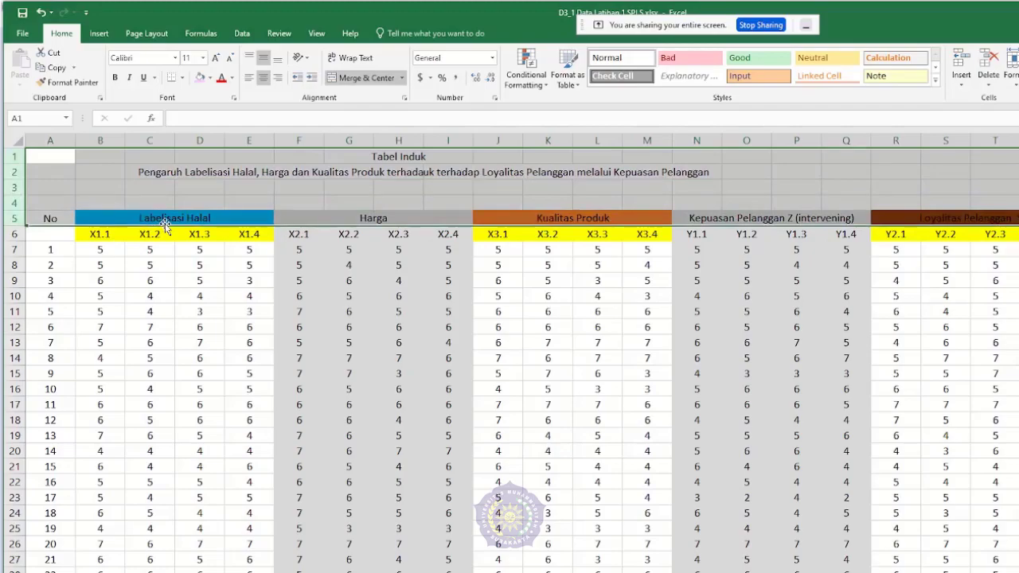
right_click(19, 184)
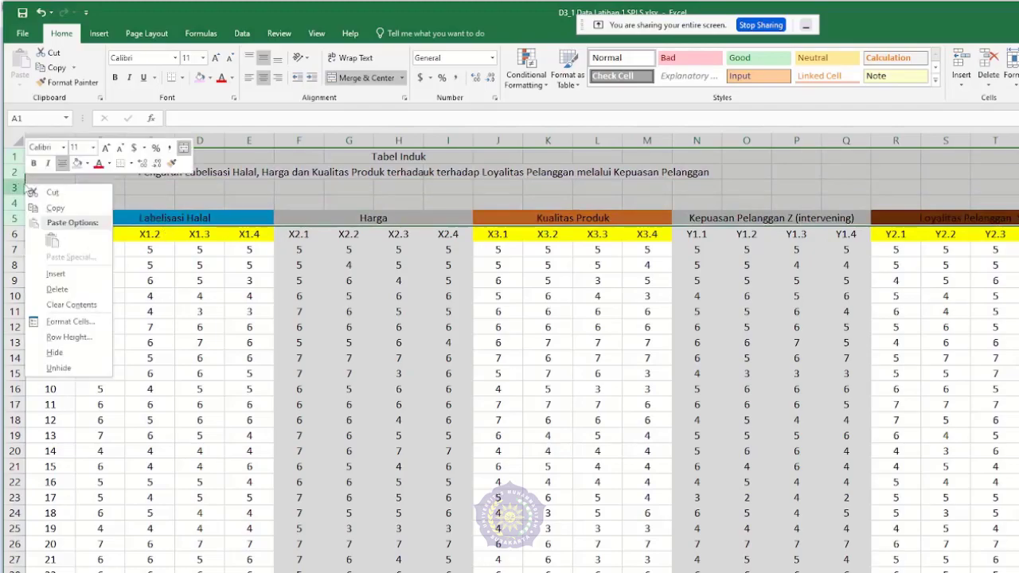
left_click(70, 294)
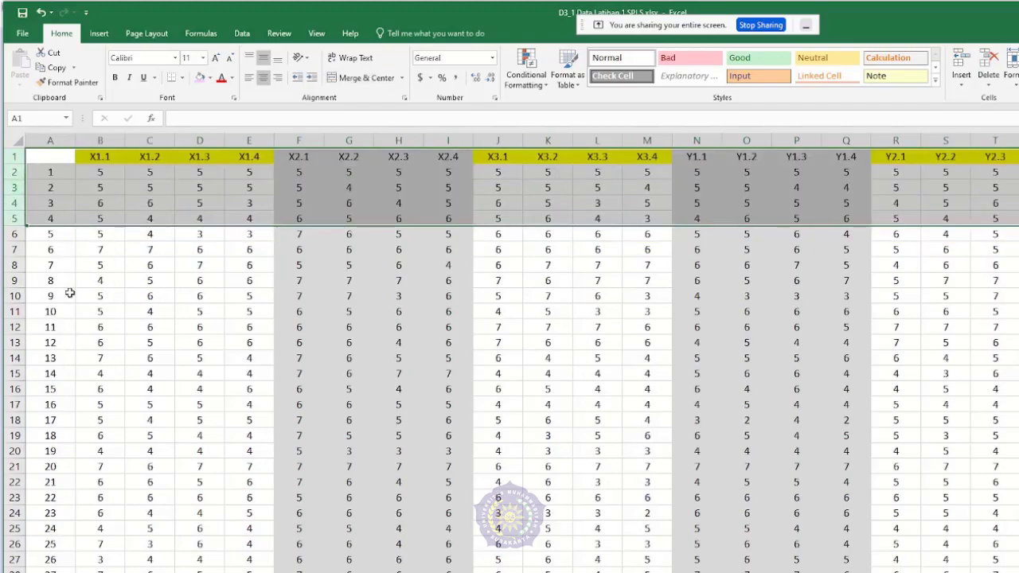
Step: Delete column A with the respondent numbers so the sheet starts with the X1.1 indicator
left_click(50, 185)
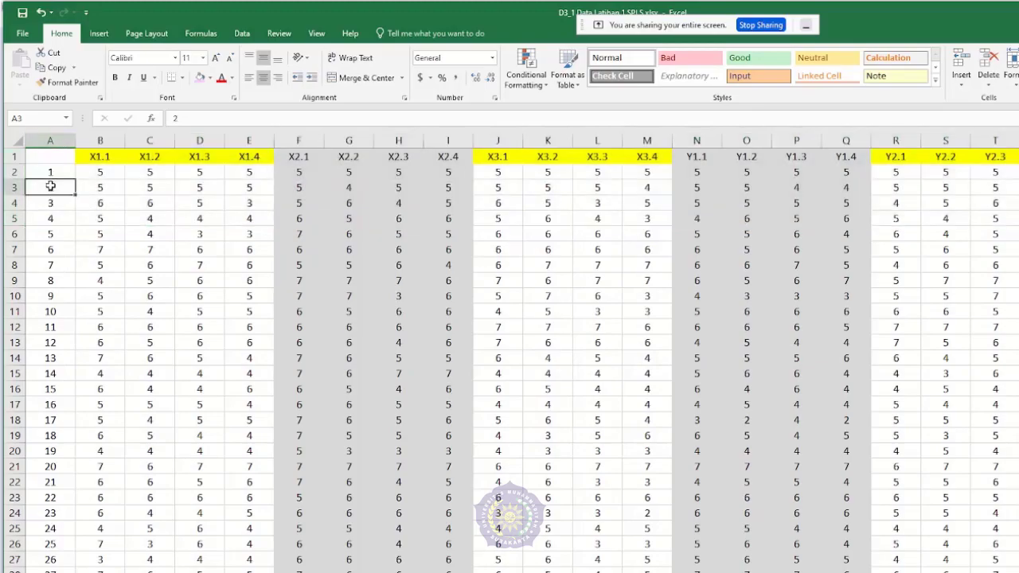
left_click(60, 140)
right_click(59, 140)
left_click(104, 245)
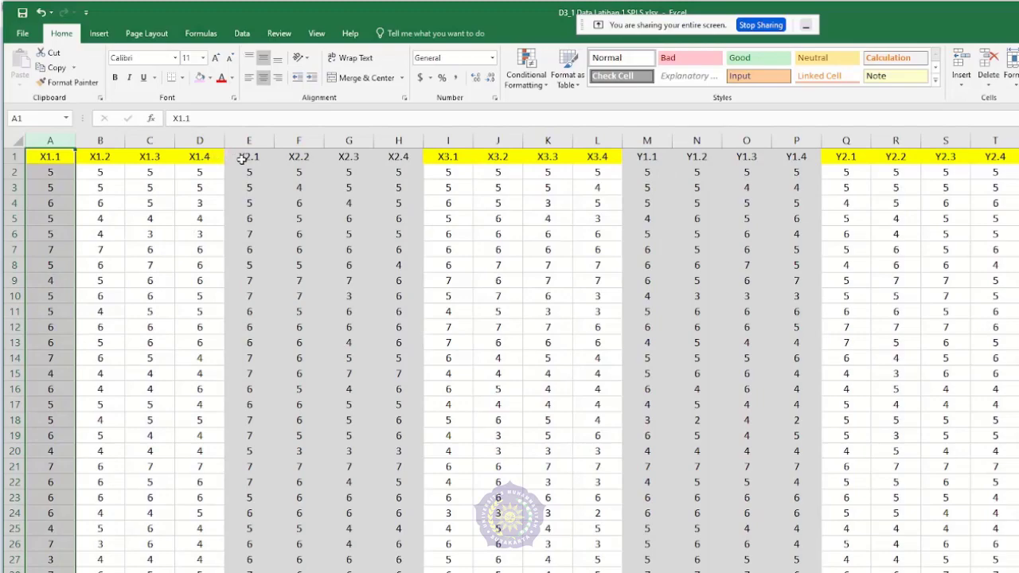
left_click(170, 235)
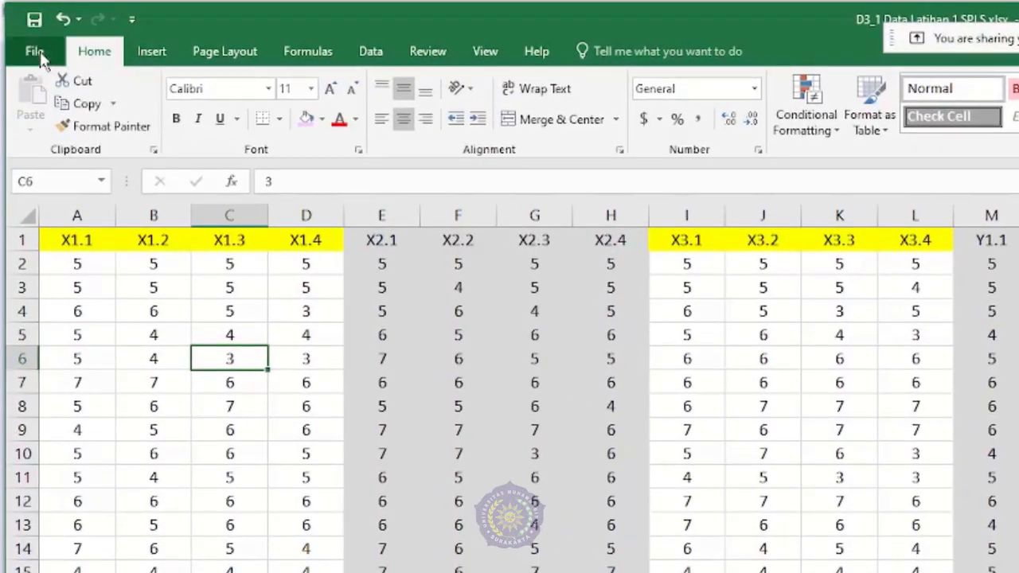
Step: Save a copy of the data as D3_1 Data Latihan 1 SPLS in CSV UTF-8 (Comma delimited) format in the File Yang DiGunakan folder
left_click(39, 52)
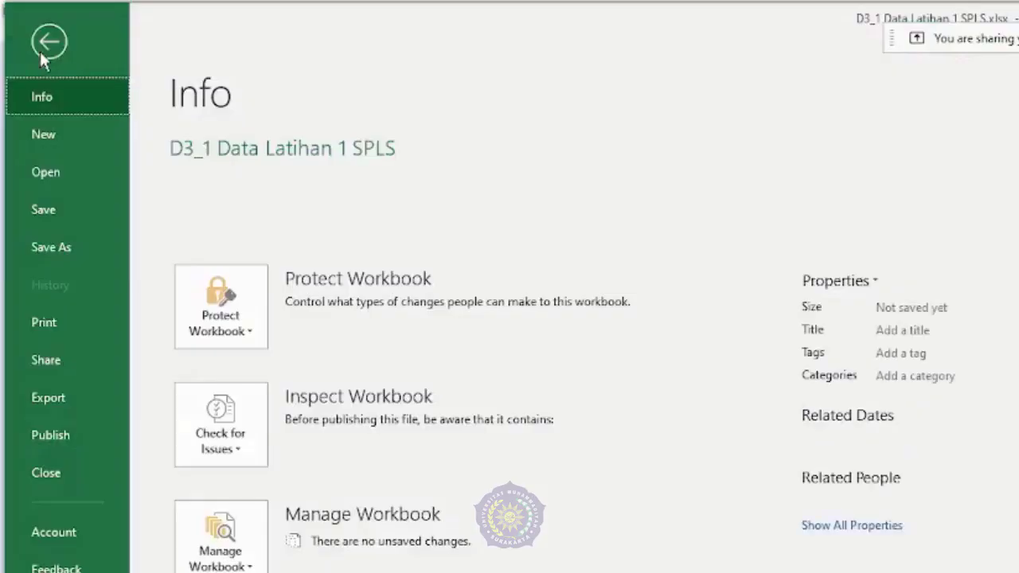
left_click(64, 249)
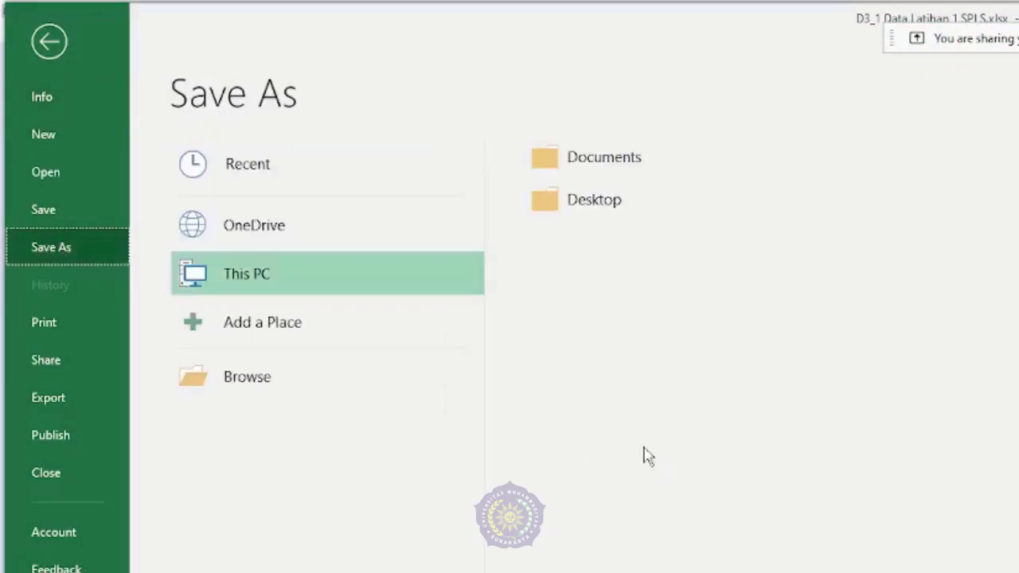
left_click(352, 390)
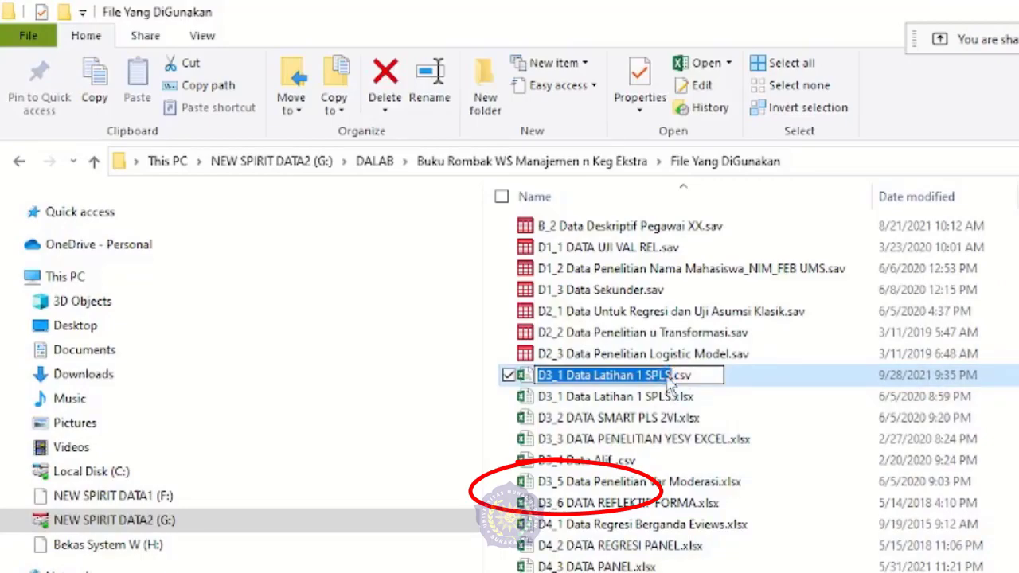
key("Return")
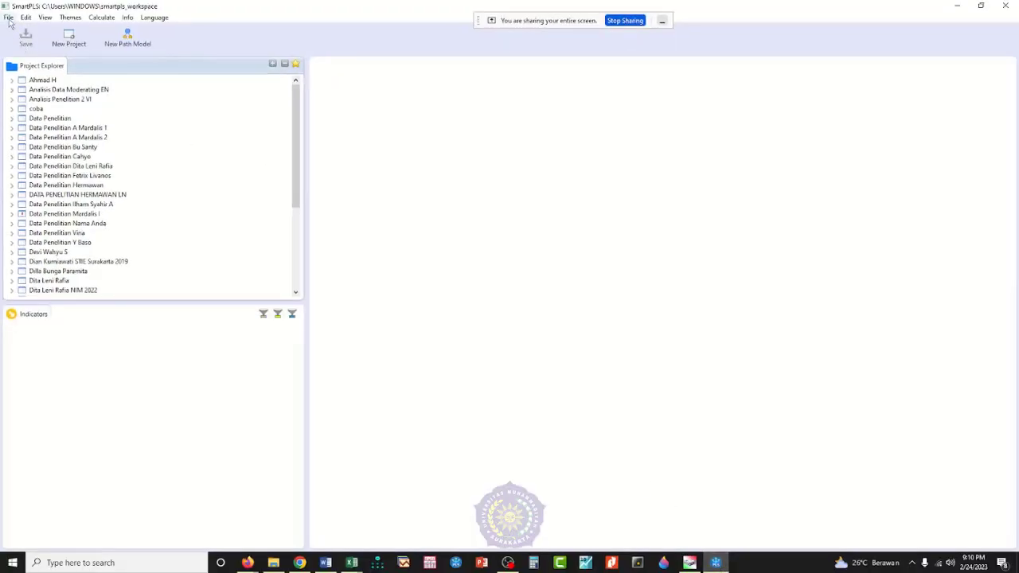
Step: Create a new project named with the researcher's full name followed by Penelitian
left_click(9, 19)
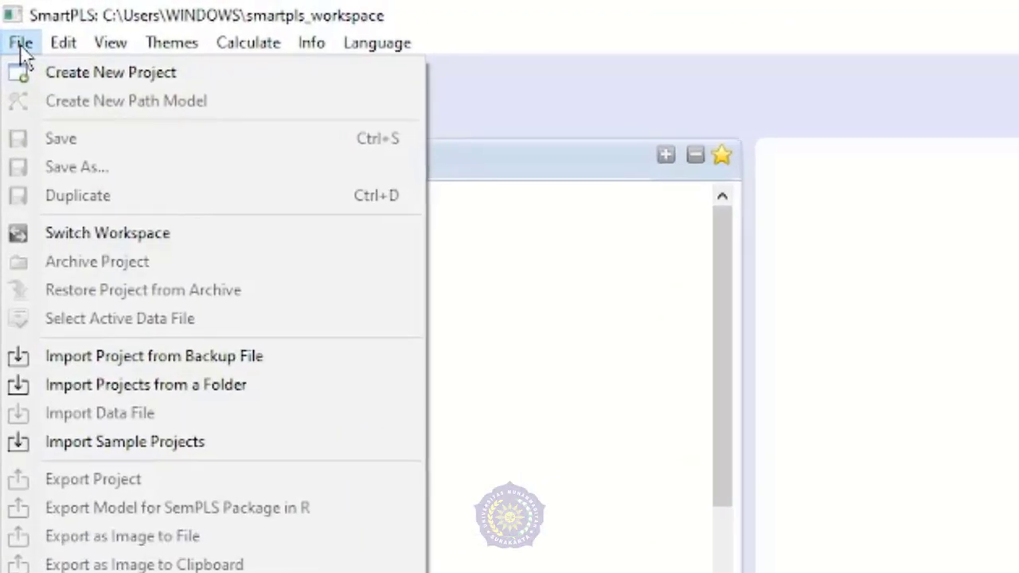
left_click(19, 33)
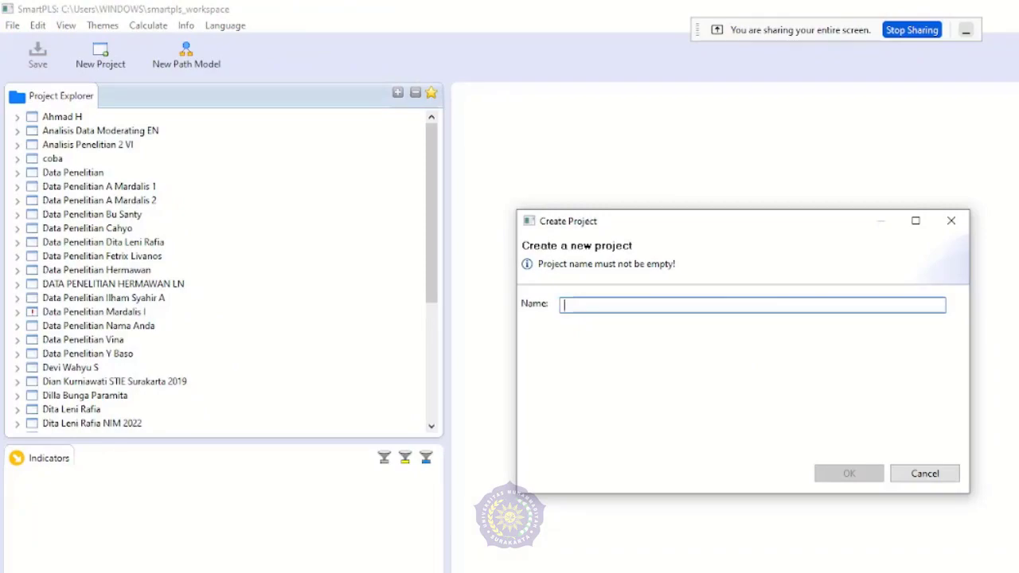
type("Jaya")
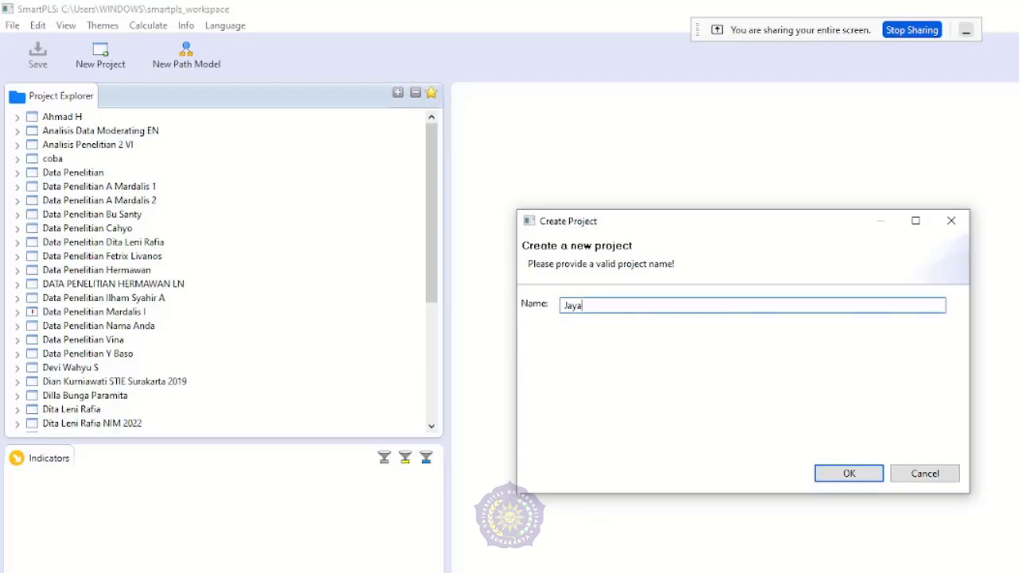
key("alt+Tab")
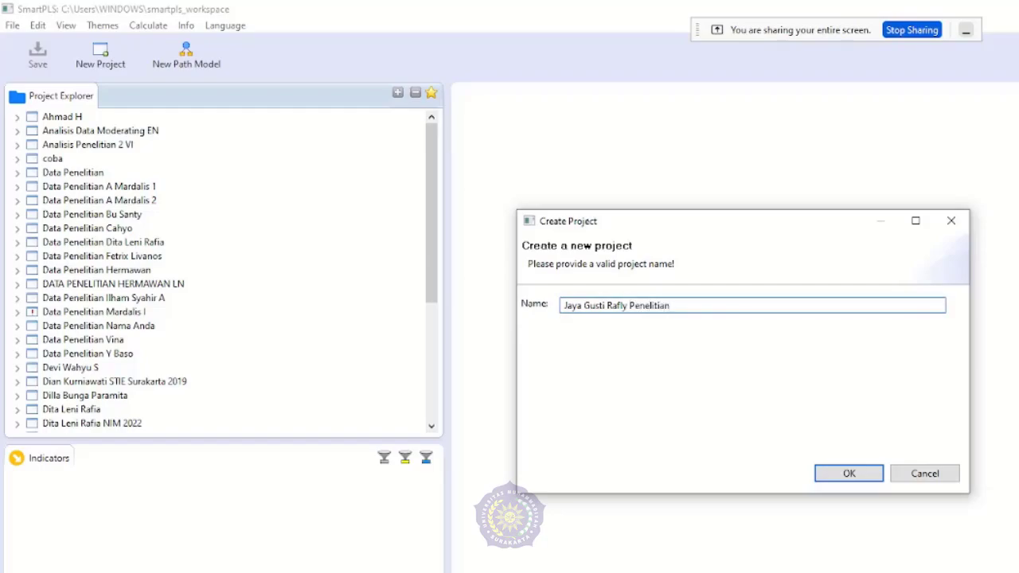
left_click(866, 475)
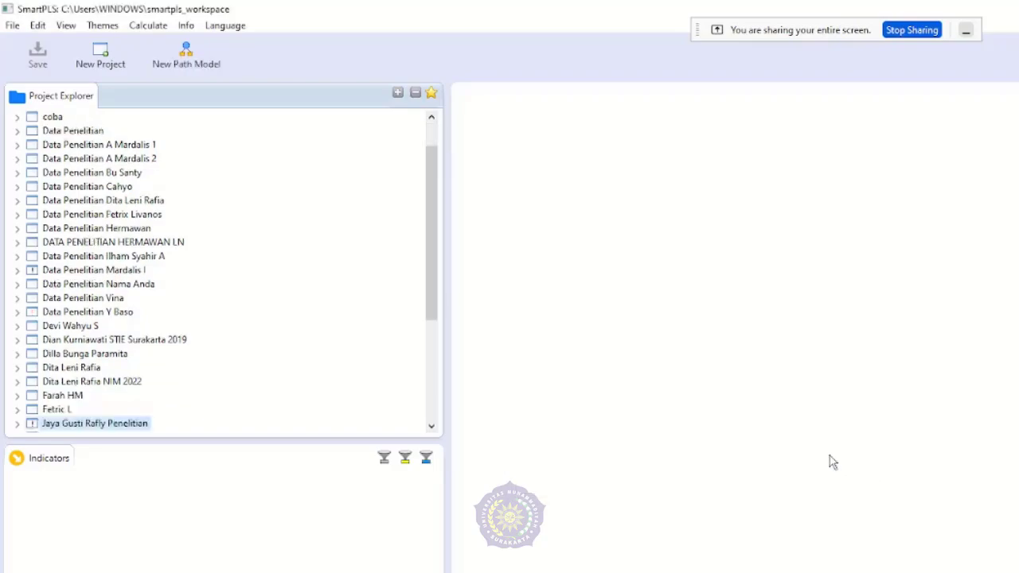
Step: Import D3_1 Data Latihan 1 SPLS.csv into the new project under its default name, and open the project's path model
left_click_drag(436, 309, 436, 353)
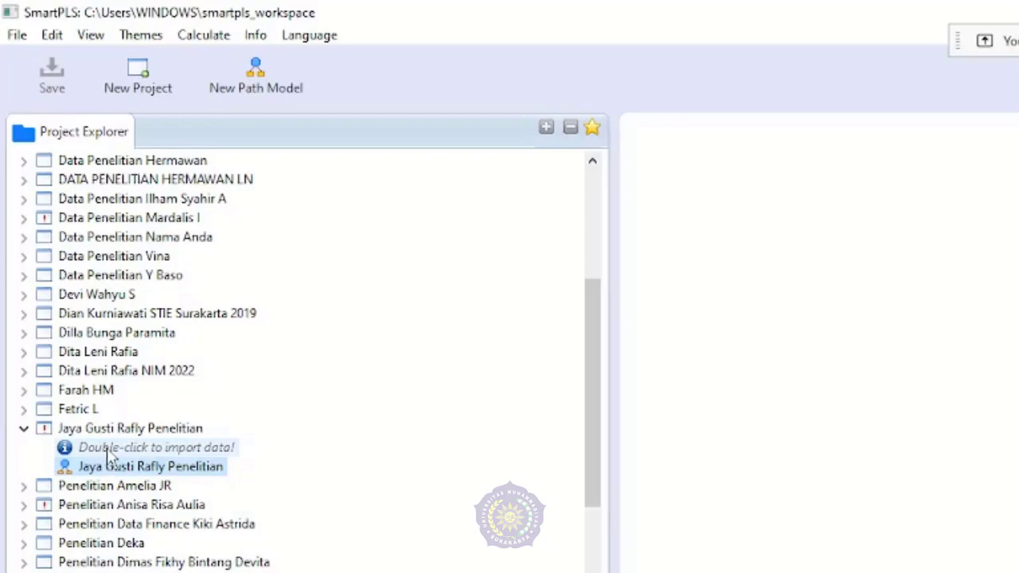
double_click(107, 451)
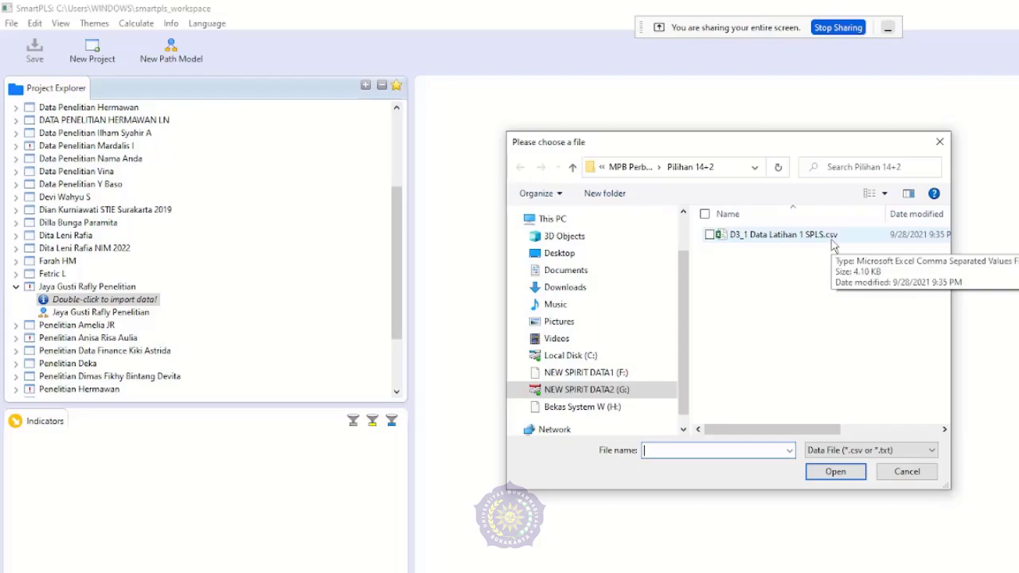
double_click(779, 235)
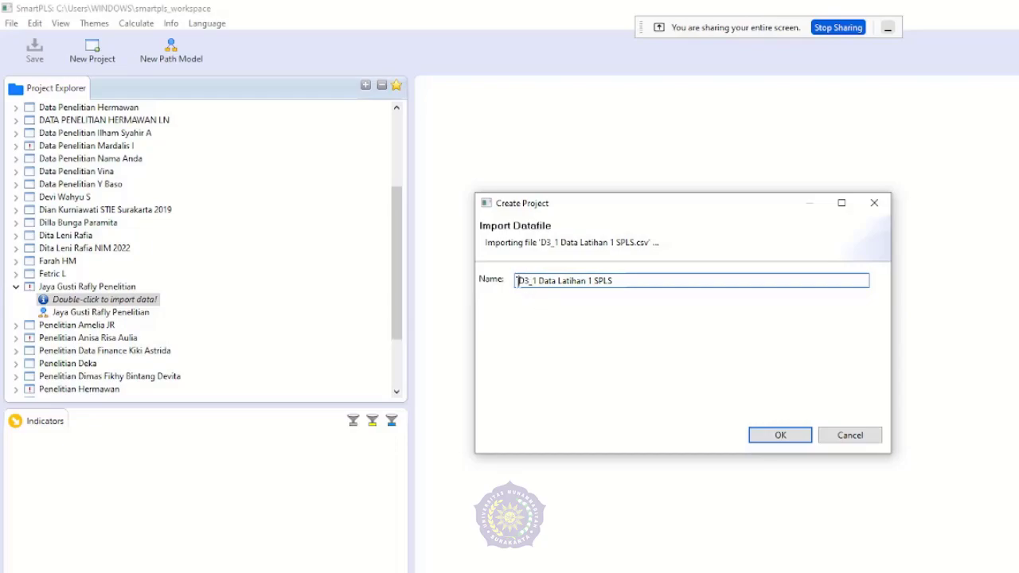
left_click_drag(518, 280, 628, 282)
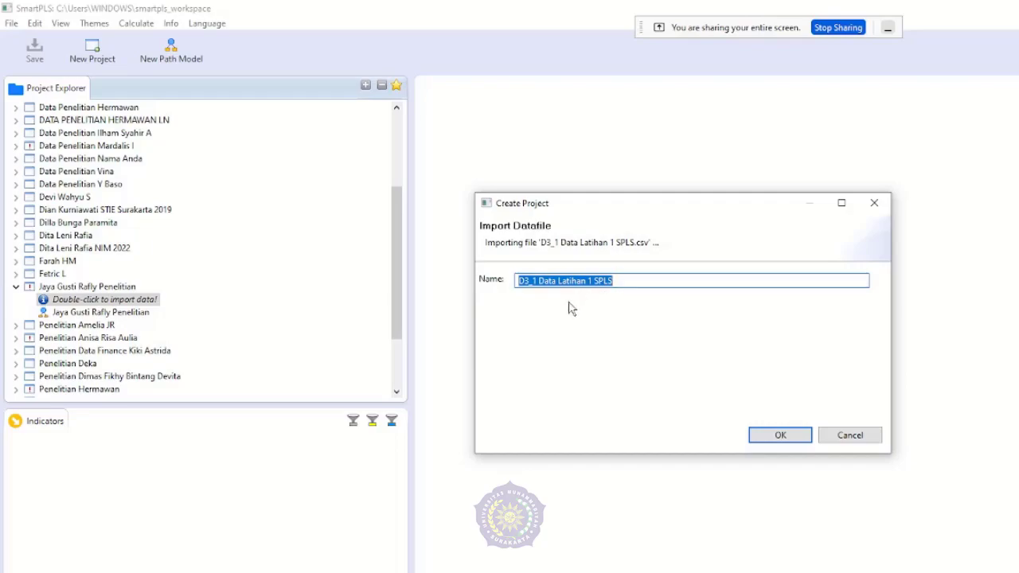
left_click(775, 436)
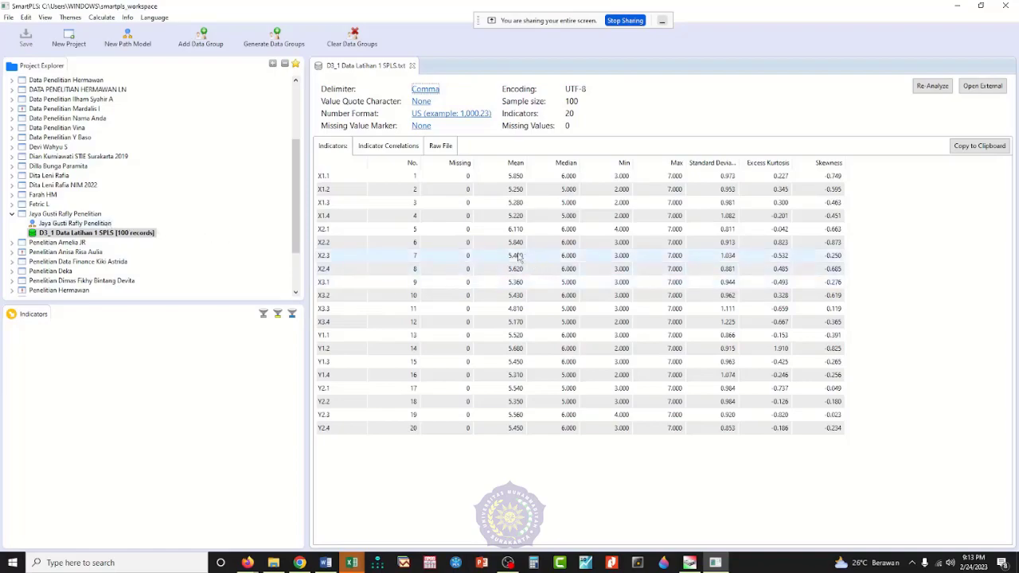
left_click(70, 224)
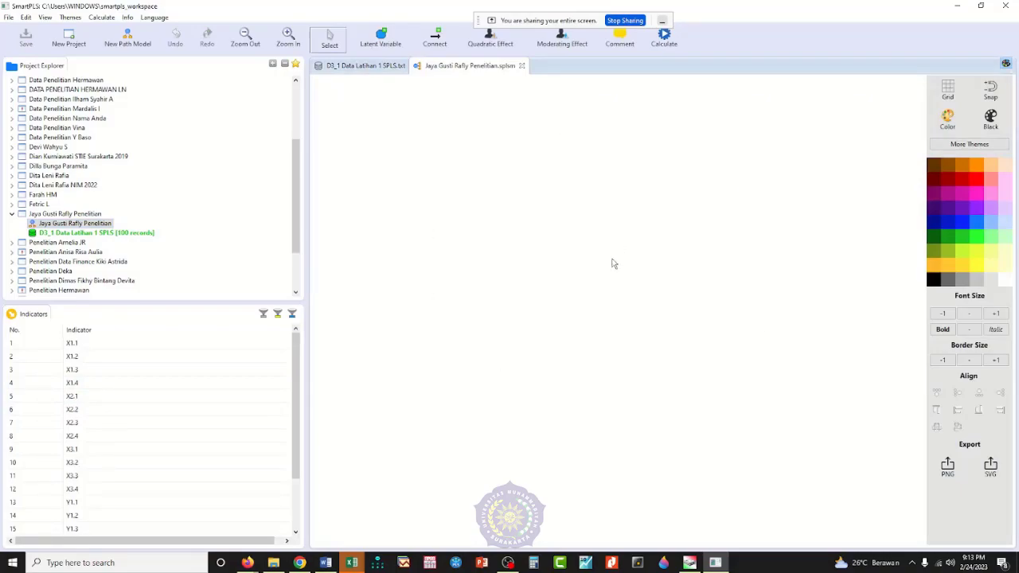
Step: Switch to Excel and examine the X1, X2, X3, Z, Y diagram in Ilustrasi 2023 Paten.xlsx and the indicator columns in D3_1 Data Latihan 1 SPLS.xlsx
left_click(351, 563)
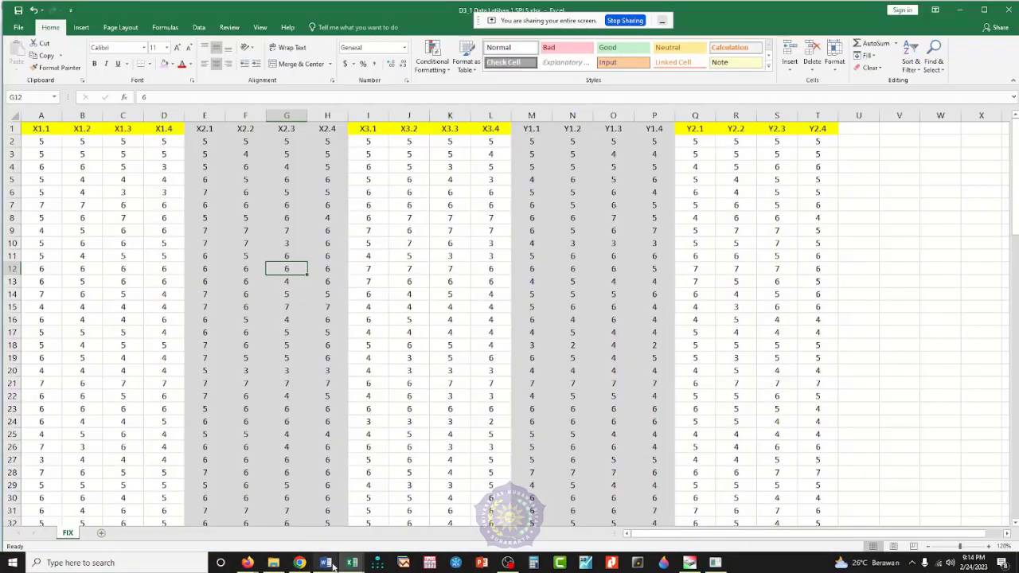
mouse_move(351, 566)
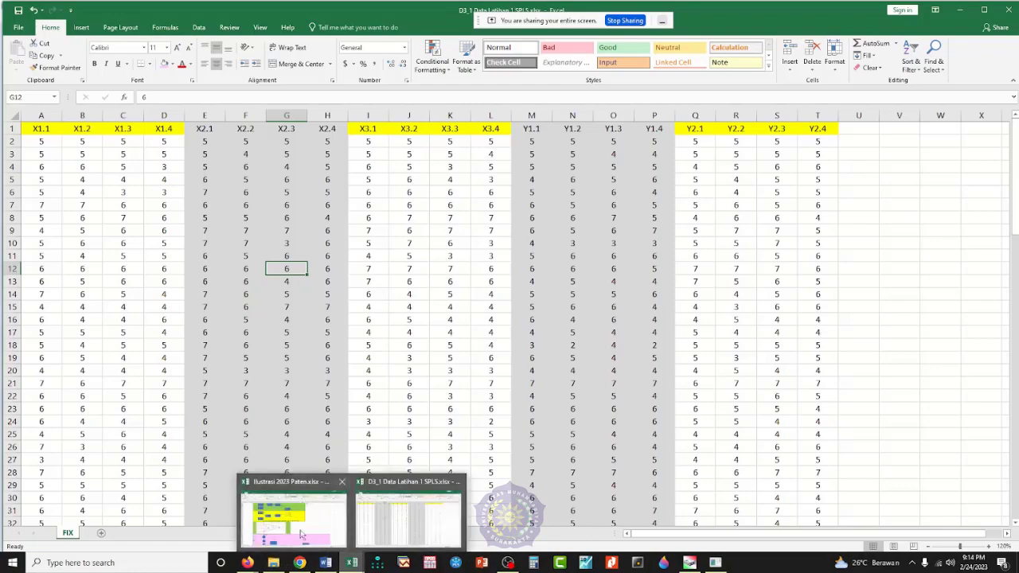
left_click(274, 502)
left_click(278, 368)
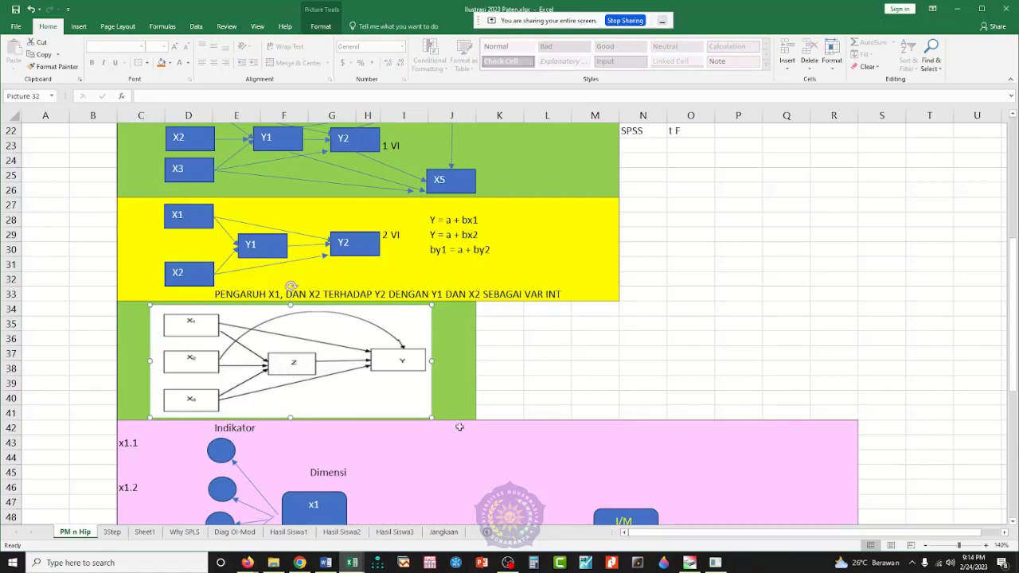
left_click(715, 563)
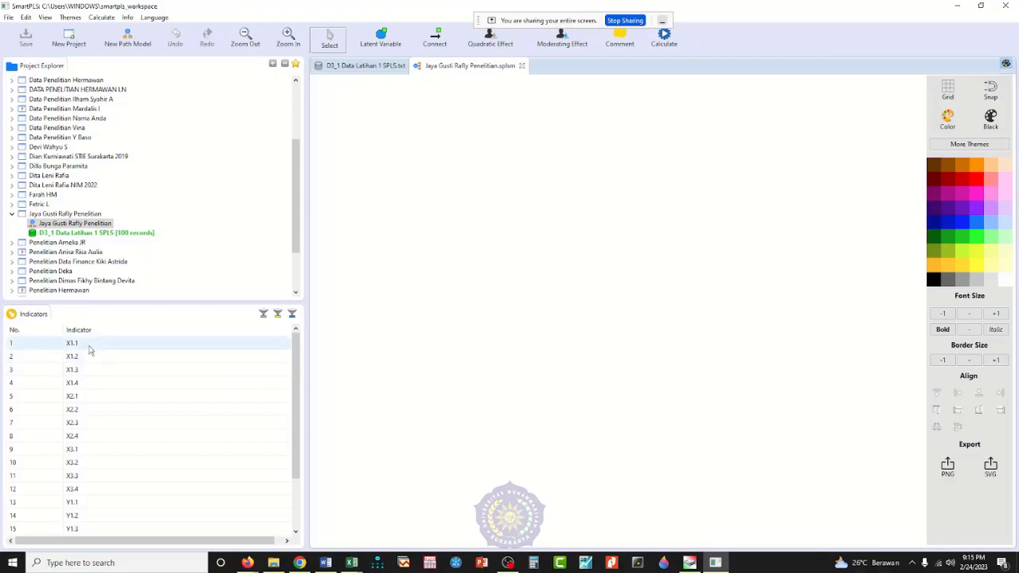
mouse_move(351, 563)
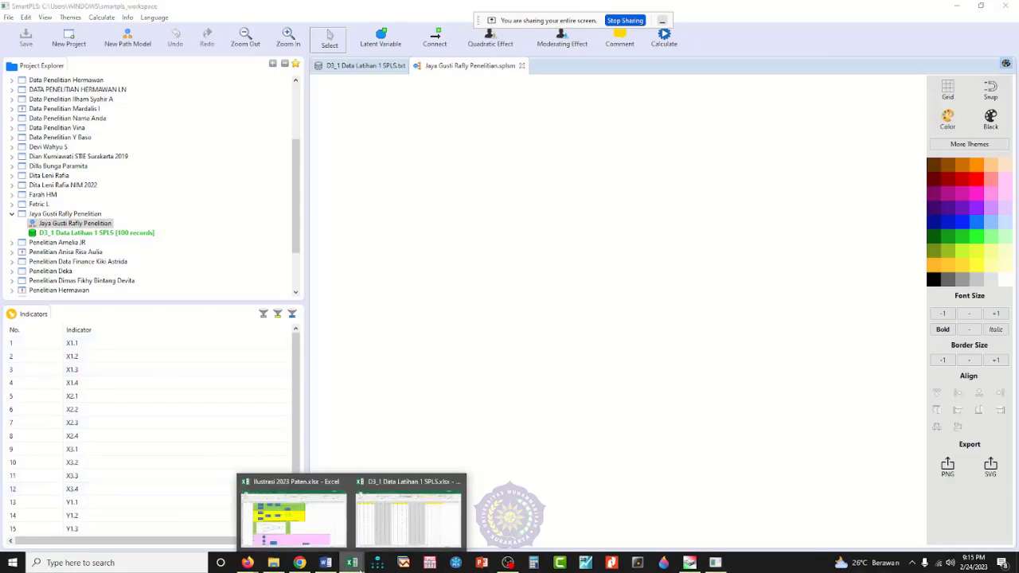
left_click(394, 528)
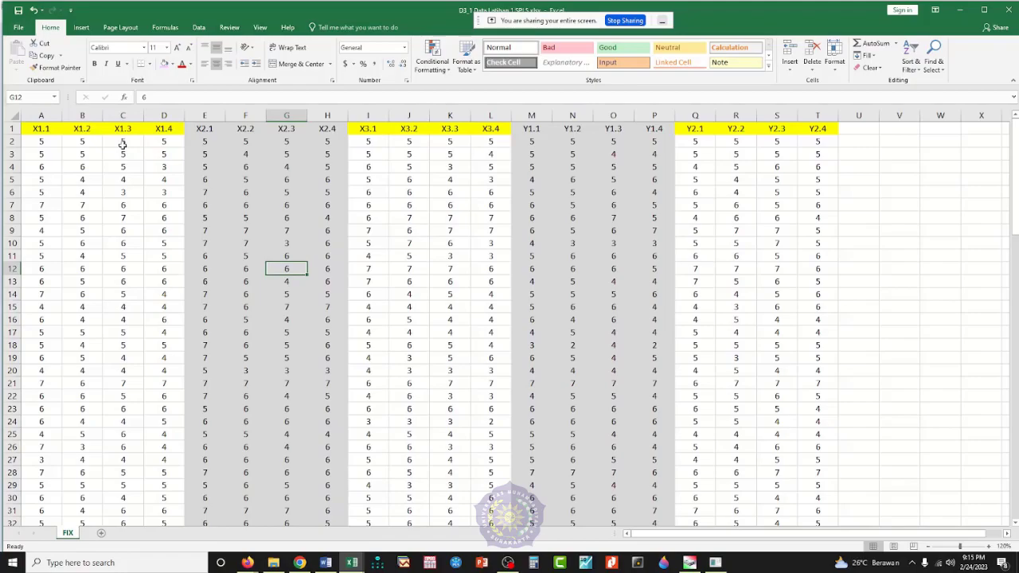
Step: Switch to SmartPLS and place three latent variables in a column from indicators X1.1–X1.4, X2.1–X2.4 and X3.1–X3.4
left_click(715, 563)
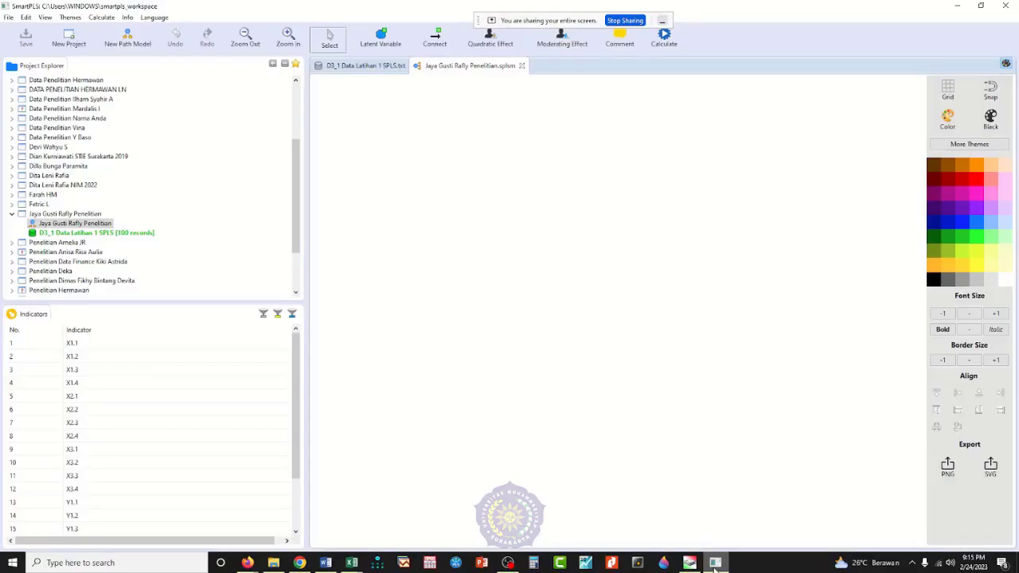
left_click(78, 346)
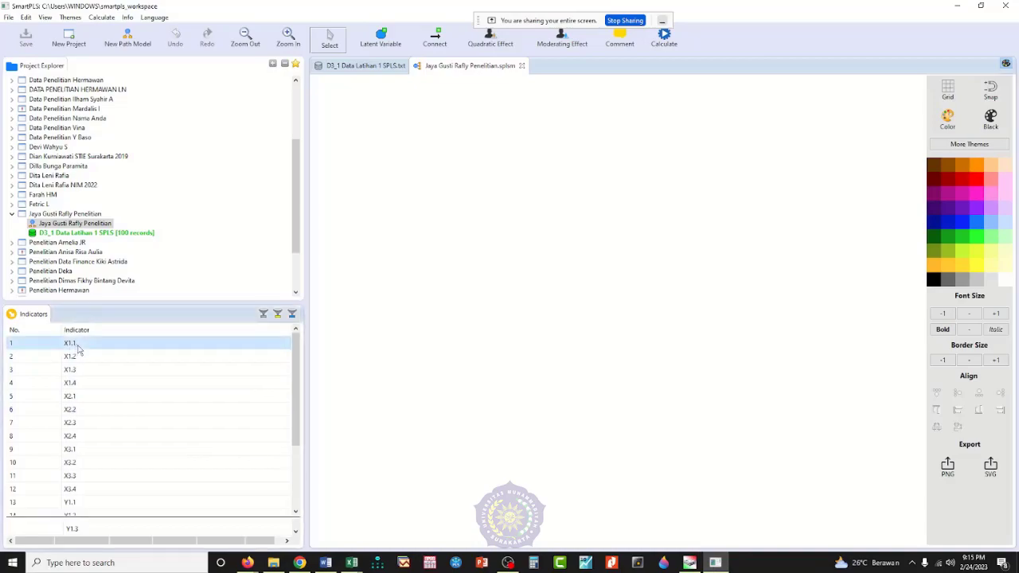
left_click(82, 385, "shift")
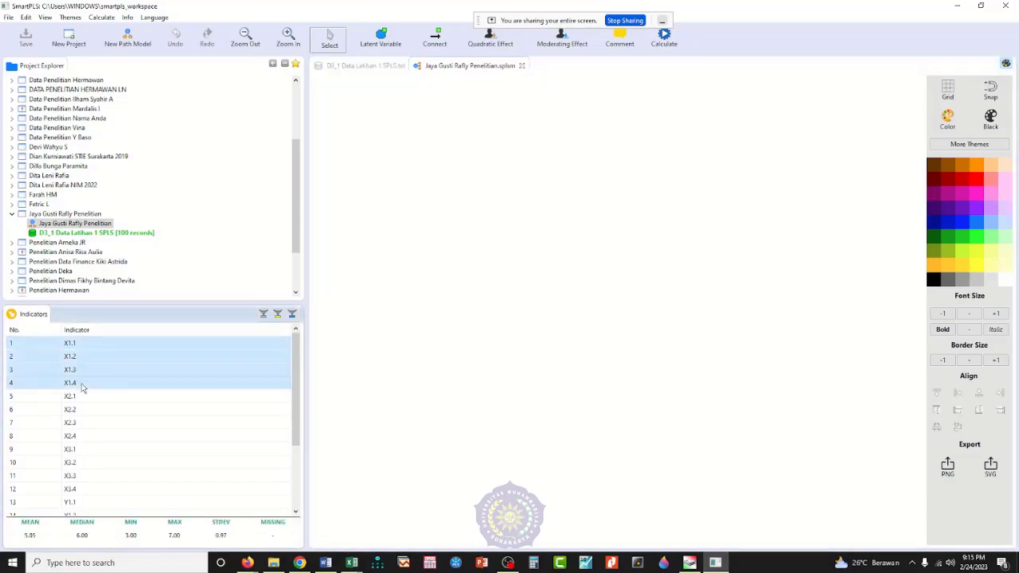
left_click_drag(89, 380, 454, 156)
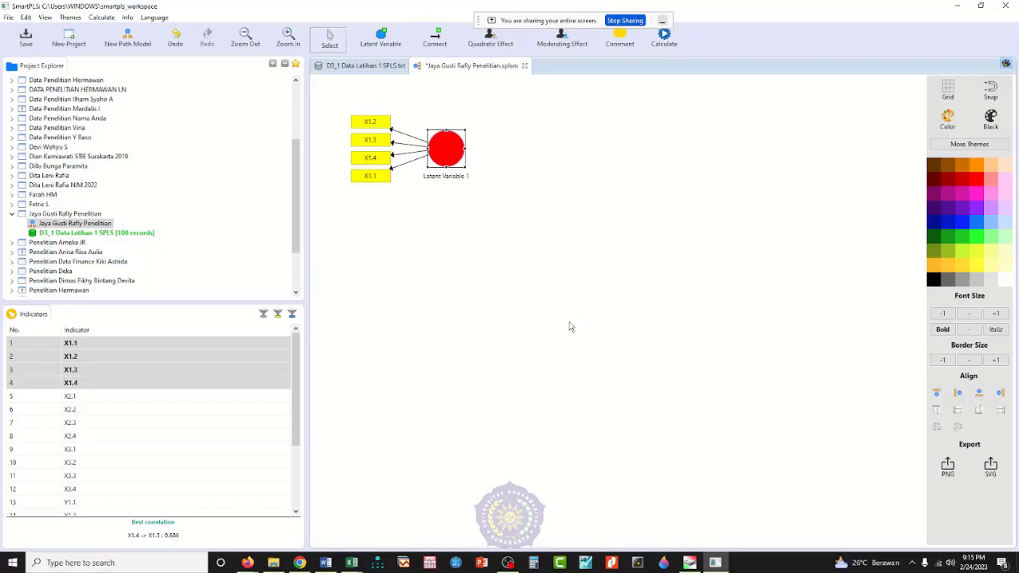
left_click_drag(87, 405, 450, 245)
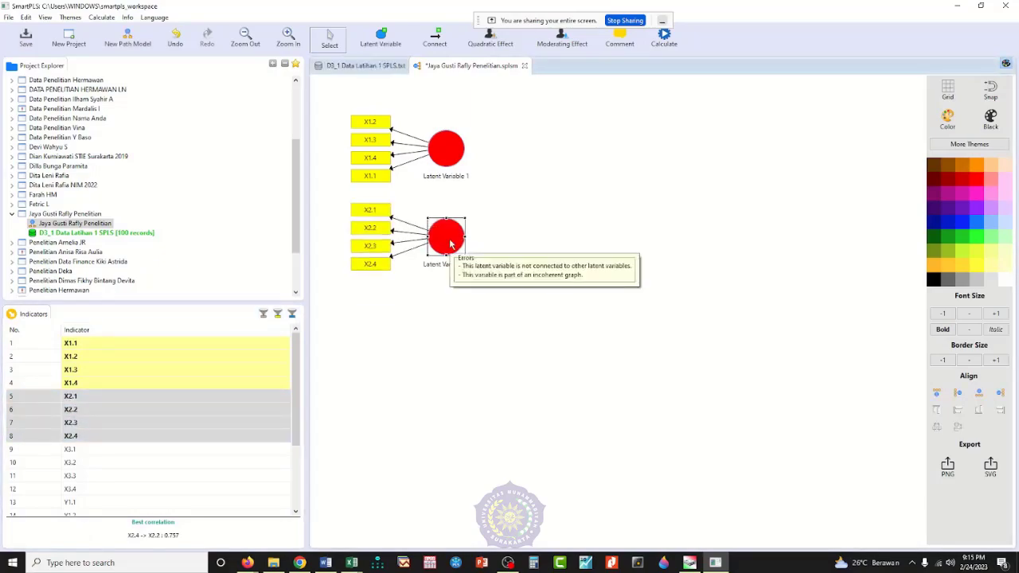
left_click_drag(111, 448, 452, 330)
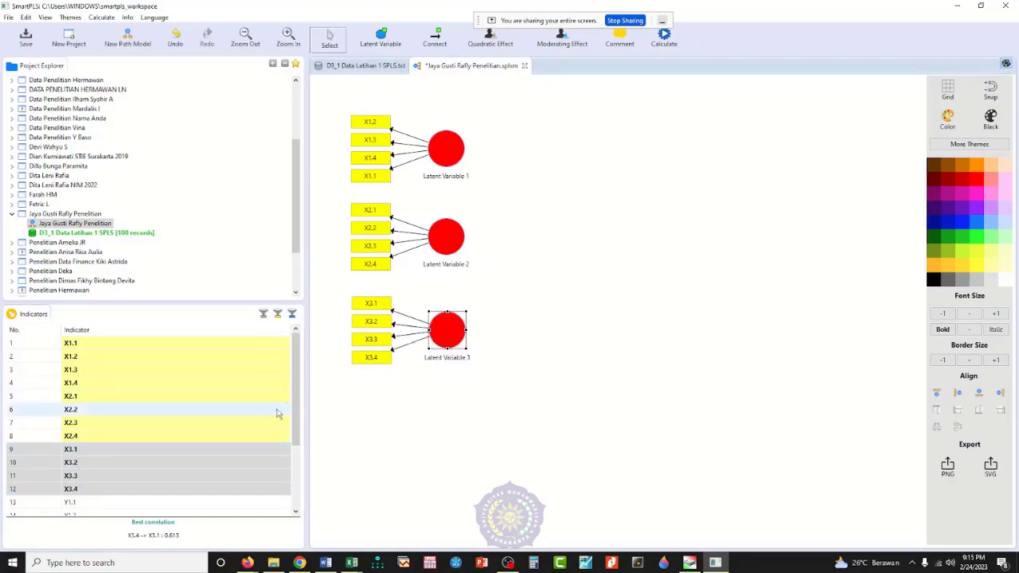
Step: Add a latent variable from indicators Y1.1–Y1.4 to the right of Latent Variable 2, with its indicators aligned below it
scroll(300, 393, "down", 3)
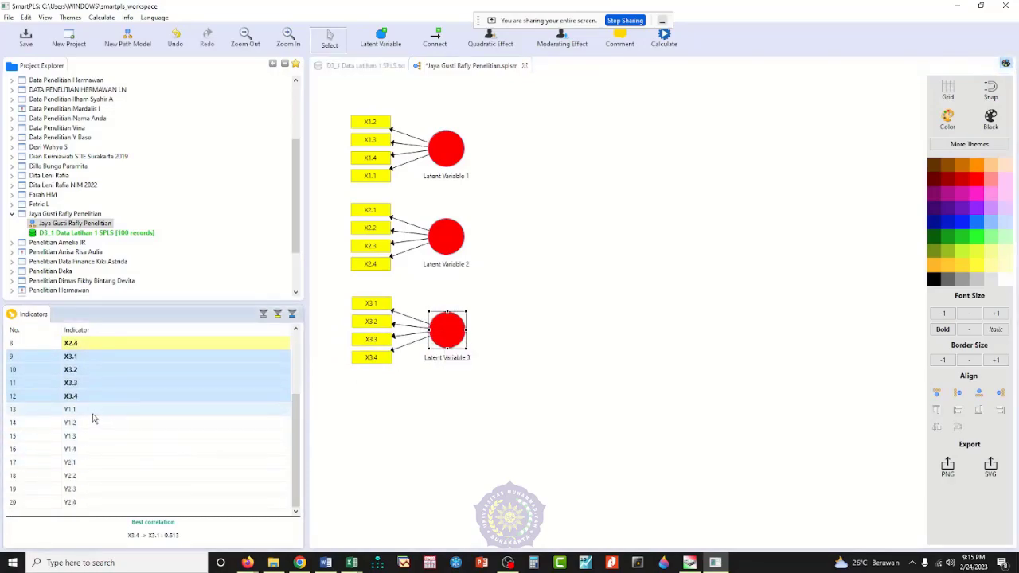
left_click(92, 411)
left_click(90, 450, "shift")
left_click_drag(88, 447, 551, 249)
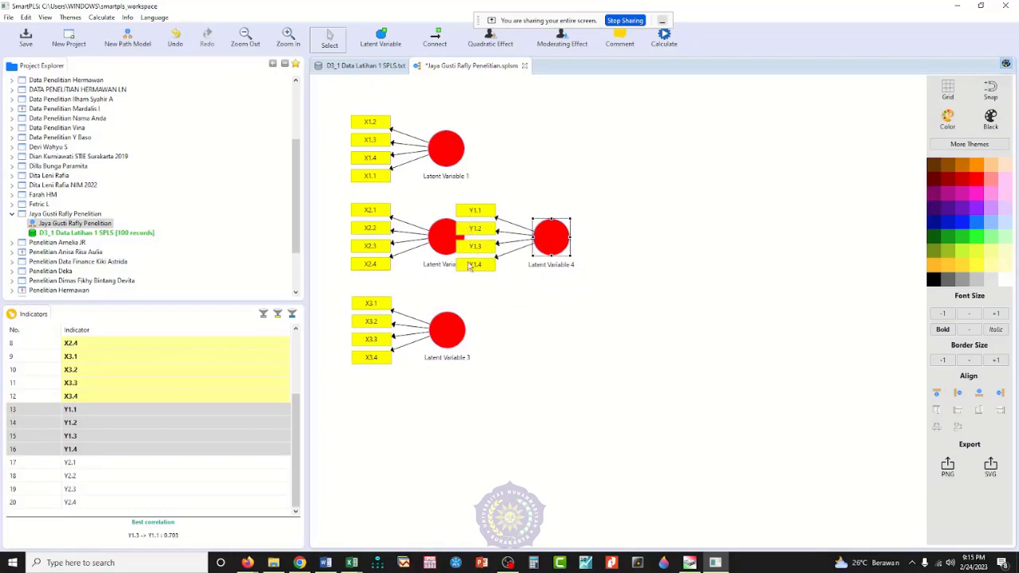
left_click(979, 393)
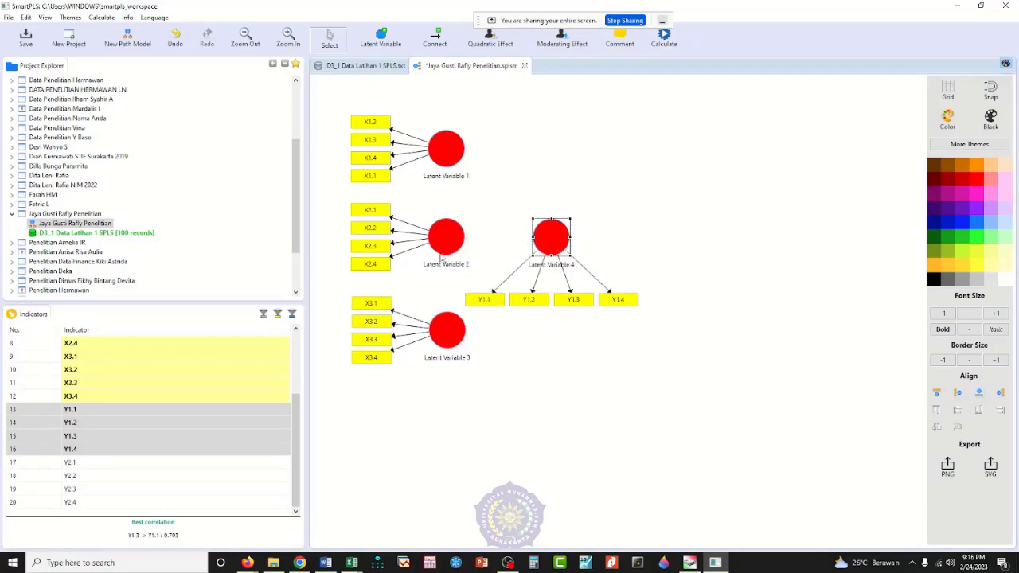
Step: Add a latent variable from indicators Y2.1–Y2.4 to the right of Latent Variable 4, with its indicators aligned on its right
left_click(72, 463)
left_click(76, 502, "shift")
left_click_drag(76, 502, 663, 236)
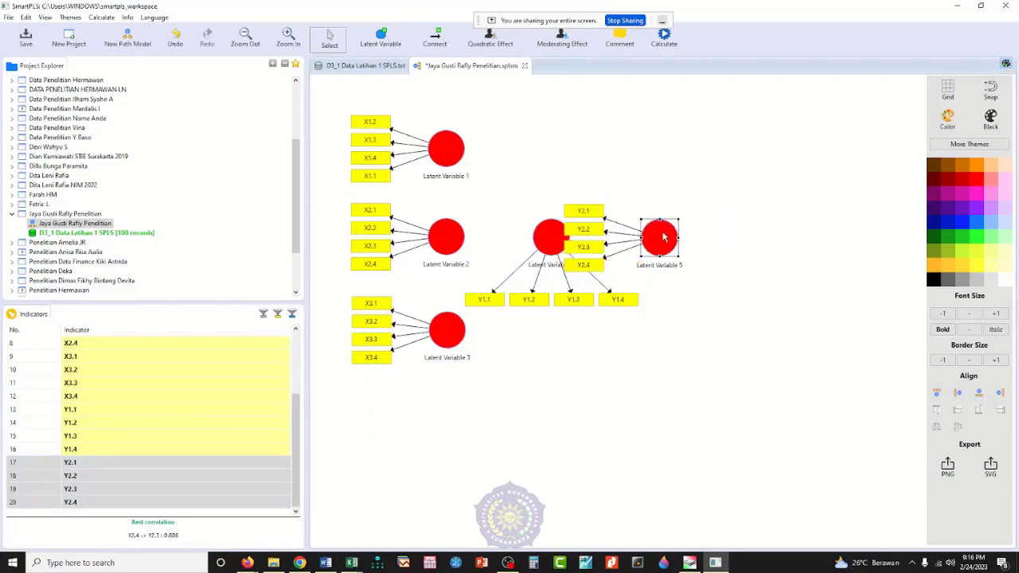
left_click(1001, 393)
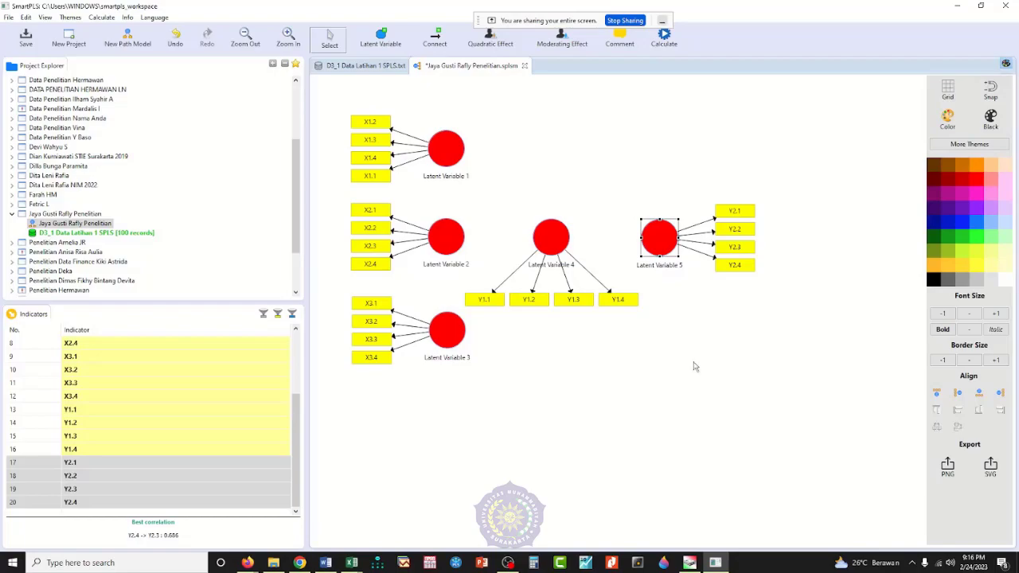
Step: Check the model diagram in Ilustrasi 2023 Paten.xlsx, and in SmartPLS connect Latent Variables 1, 2 and 3 to Latent Variable 4
mouse_move(351, 563)
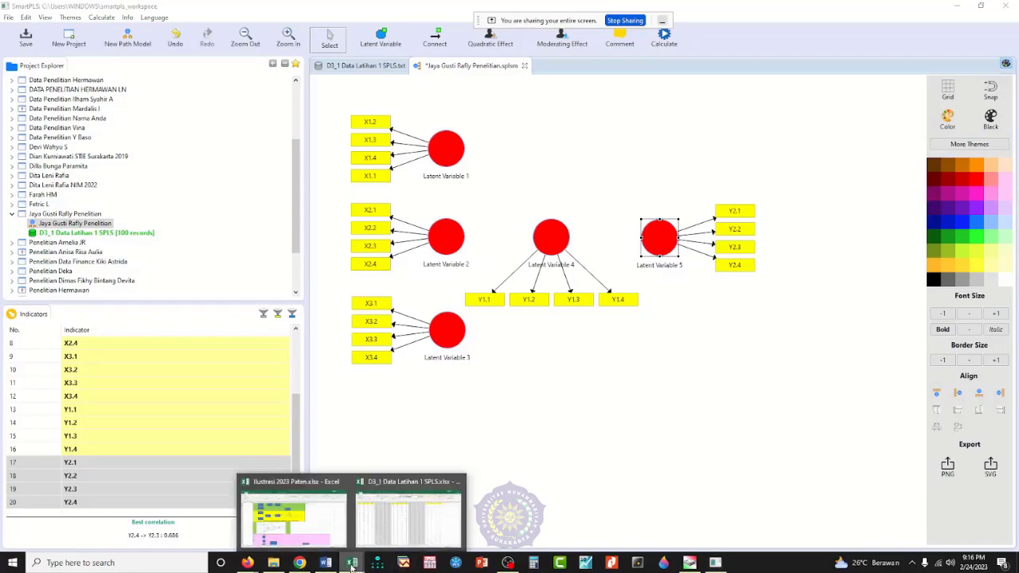
left_click(303, 532)
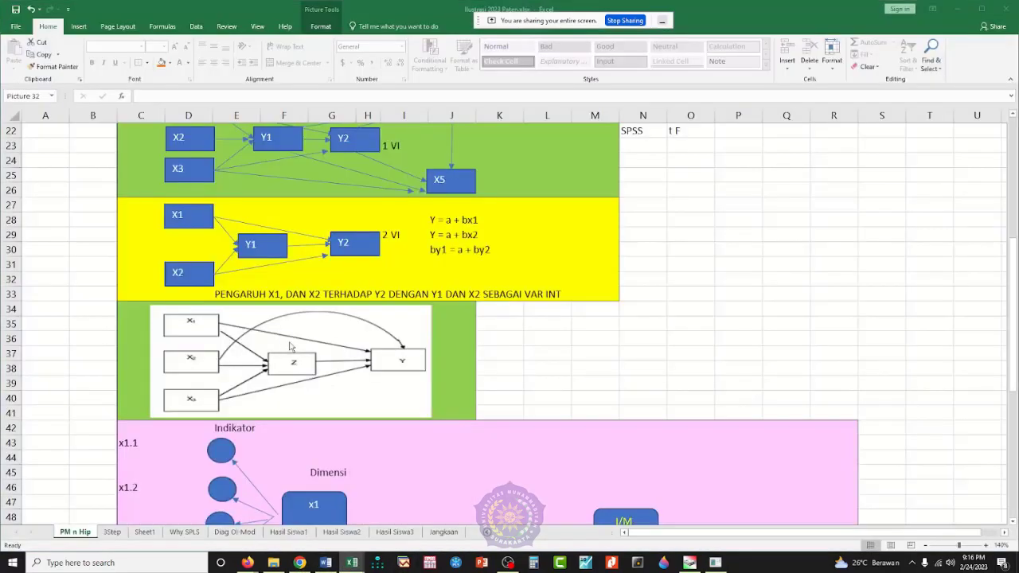
left_click(717, 529)
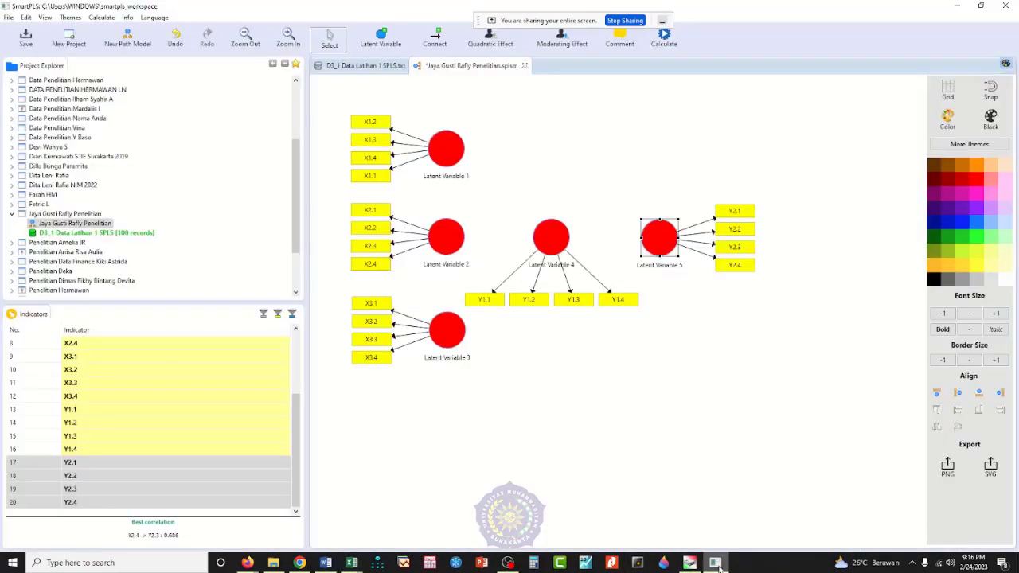
left_click(435, 44)
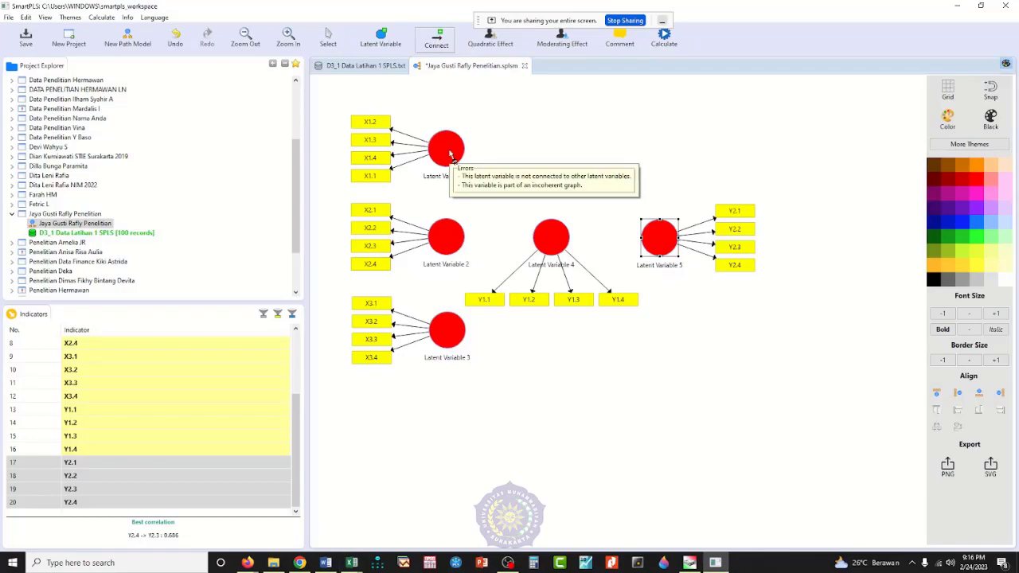
left_click_drag(451, 153, 558, 243)
left_click_drag(448, 240, 546, 244)
left_click_drag(455, 341, 548, 250)
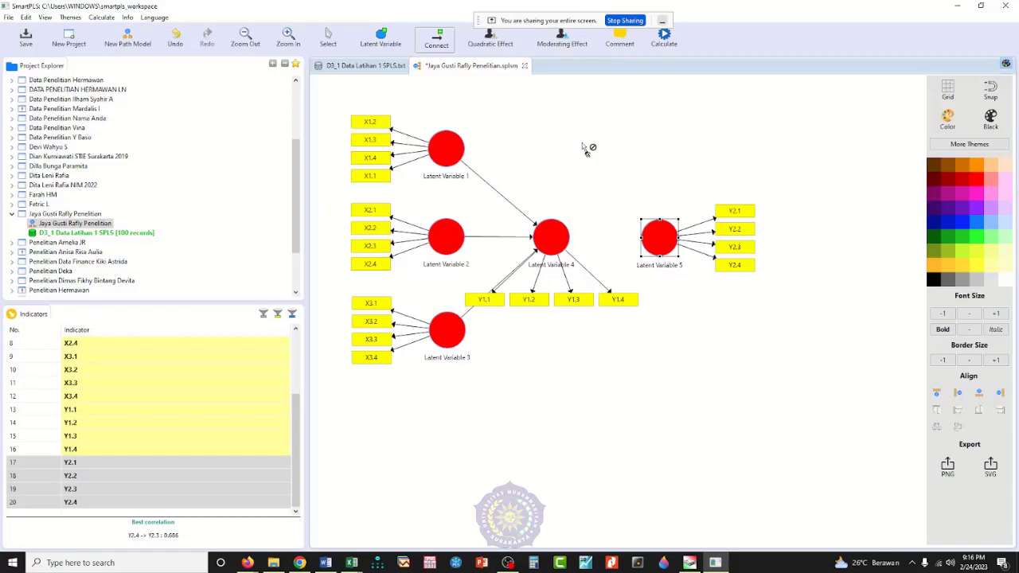
key("Escape")
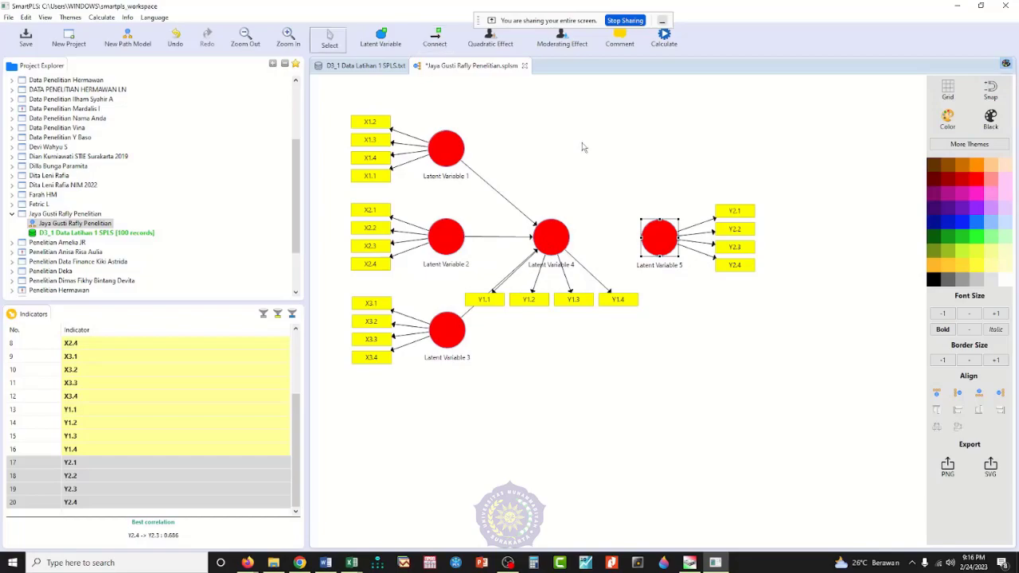
Step: Open Latent Variable 1 for renaming, and in Excel's D3_1 Data Latihan 1 SPLS.xlsx undo the deletions of the number column and variable-name header rows
right_click(446, 159)
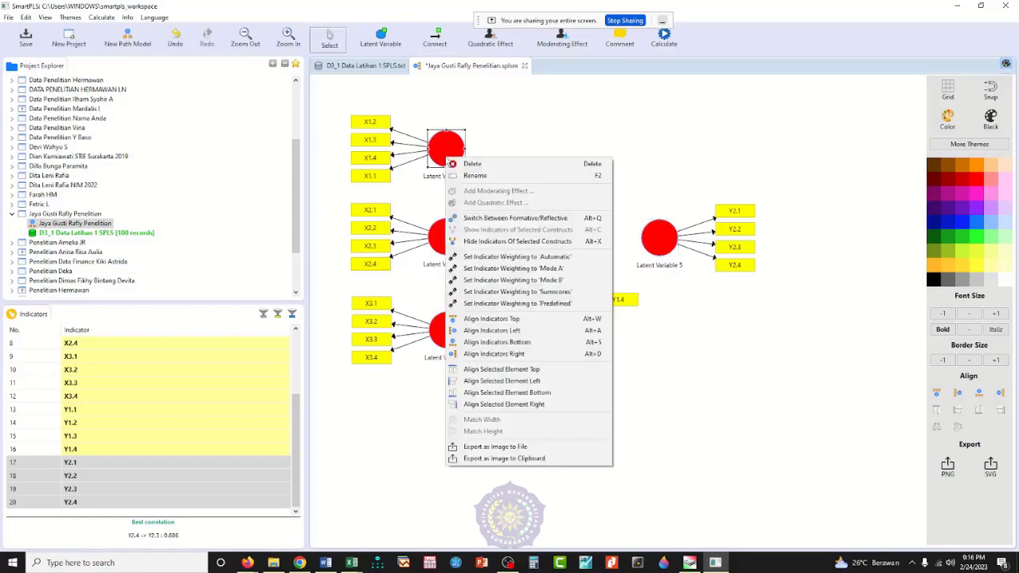
left_click(473, 176)
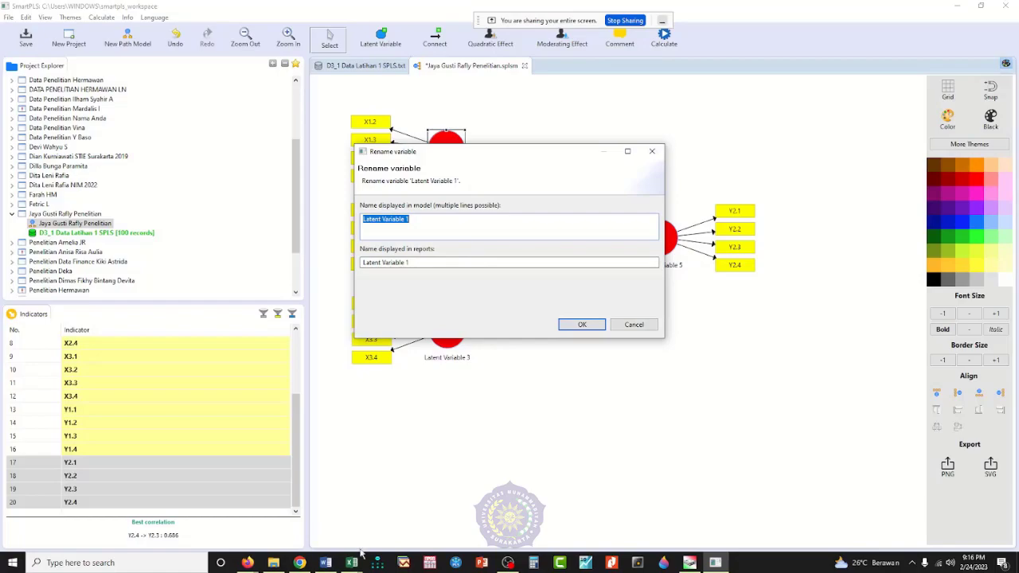
mouse_move(356, 557)
left_click(398, 510)
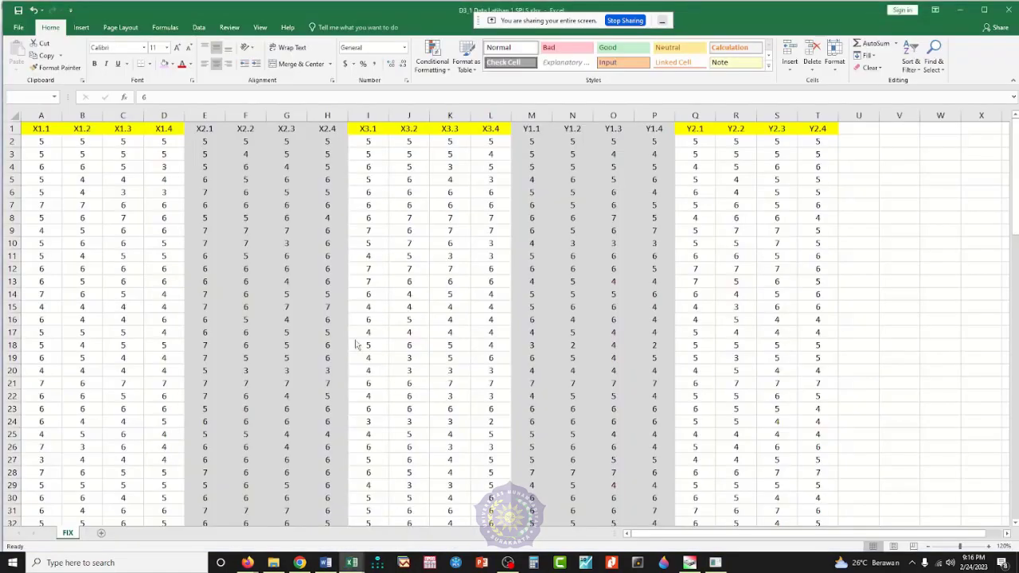
left_click(127, 142)
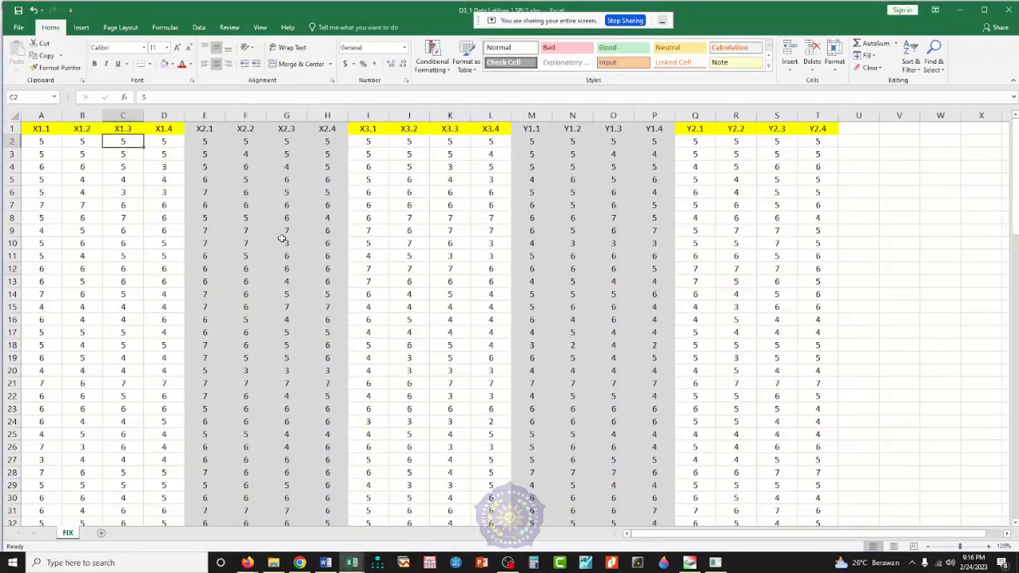
key("ctrl+z")
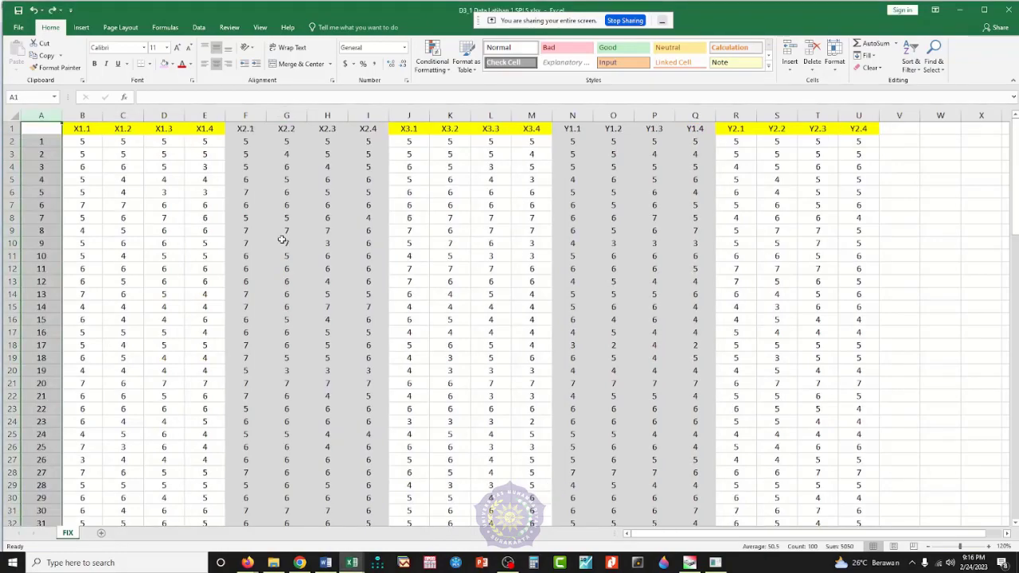
key("ctrl+z")
left_click(228, 246)
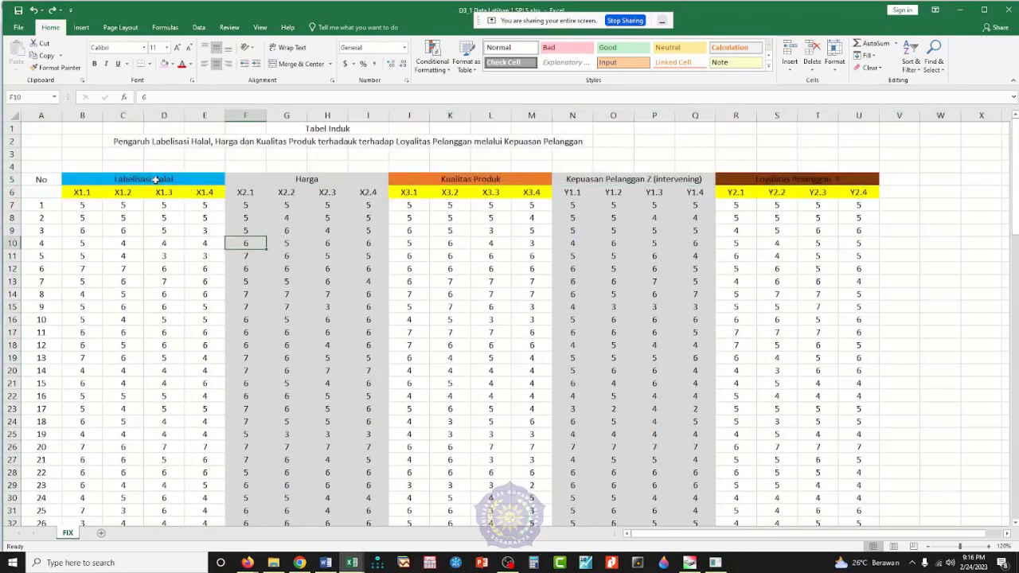
left_click(156, 180)
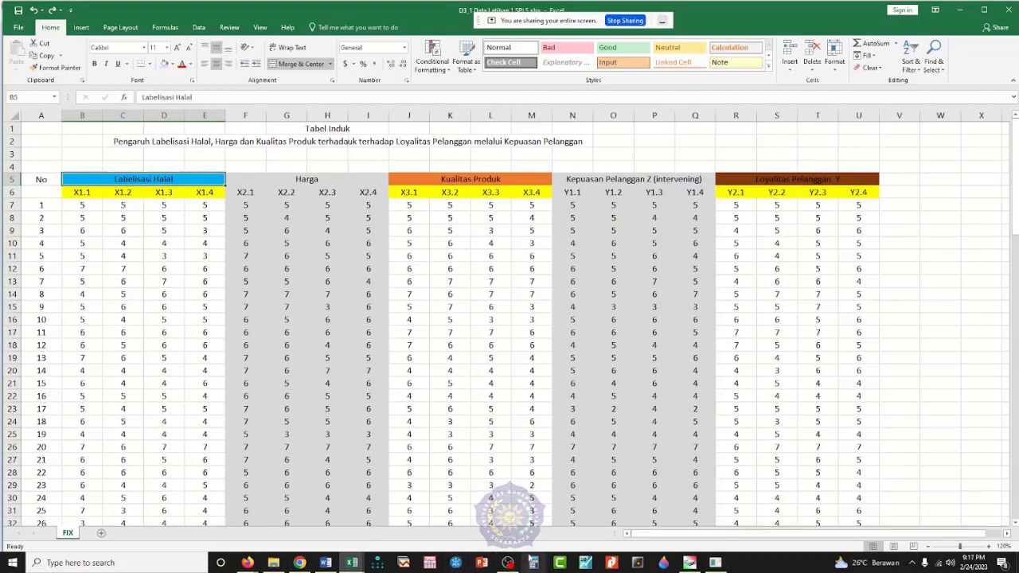
Step: Switch to SmartPLS and rename Latent Variable 1 as LH for both the model and the reports
left_click(717, 562)
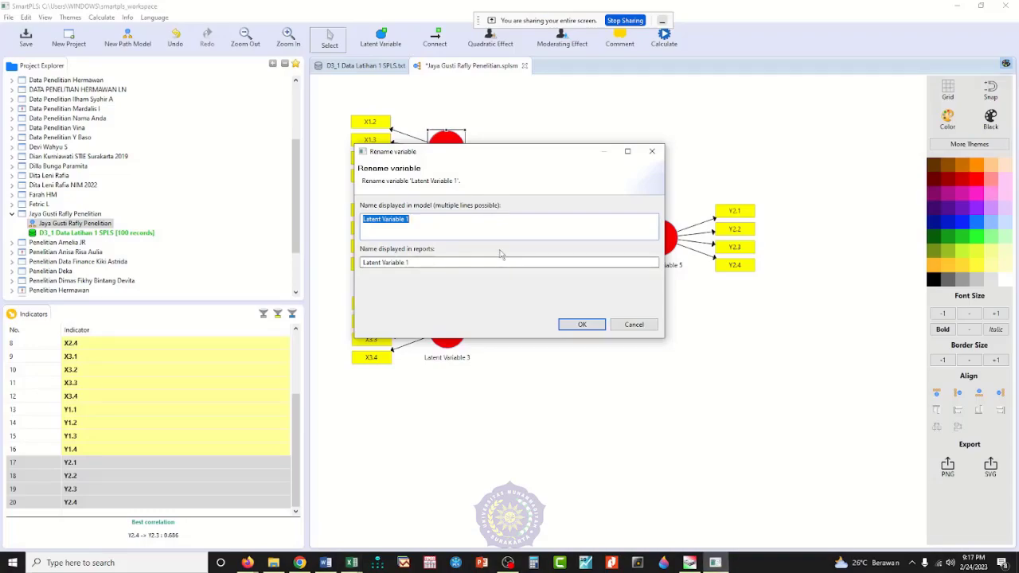
type("LH")
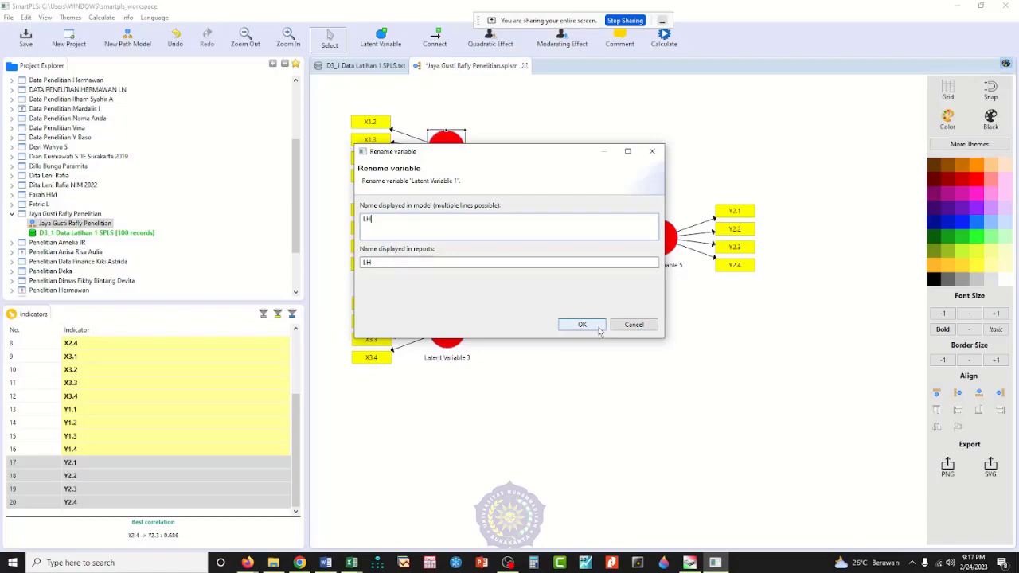
left_click(581, 325)
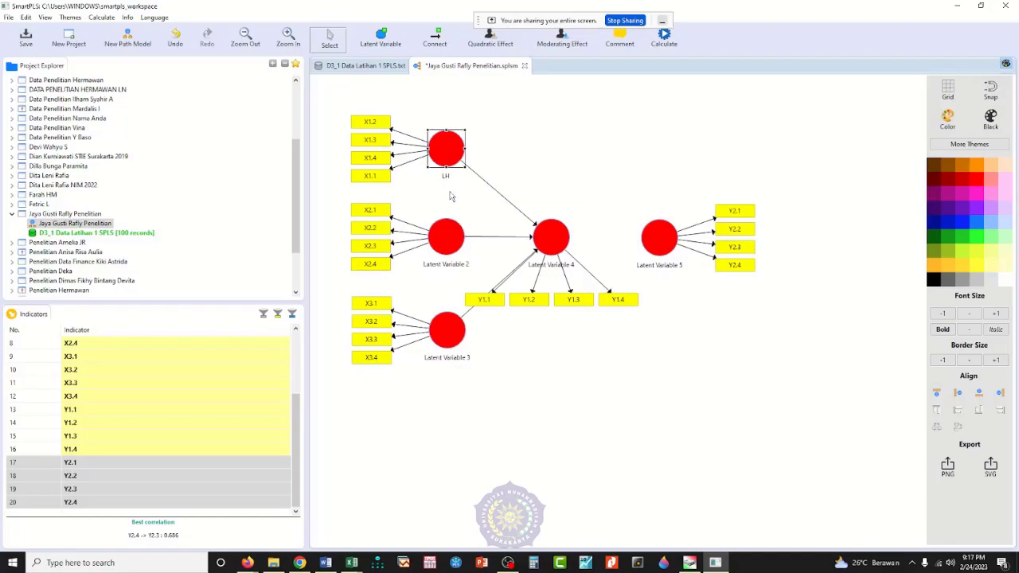
Step: Check the X2 variable name in D3_1 Data Latihan 1 SPLS.xlsx, and in SmartPLS rename Latent Variable 2 as Hg
left_click(351, 562)
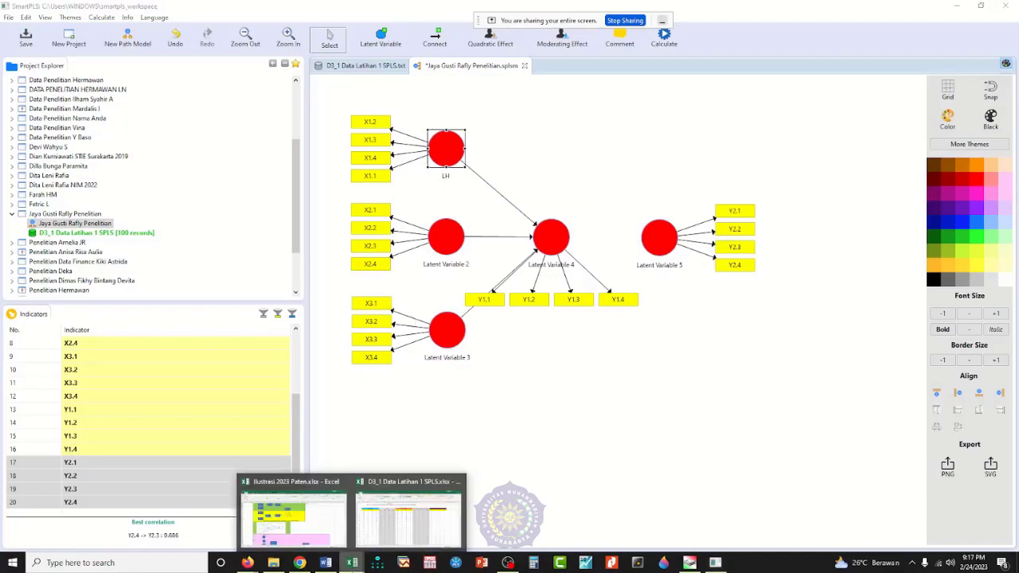
left_click(377, 482)
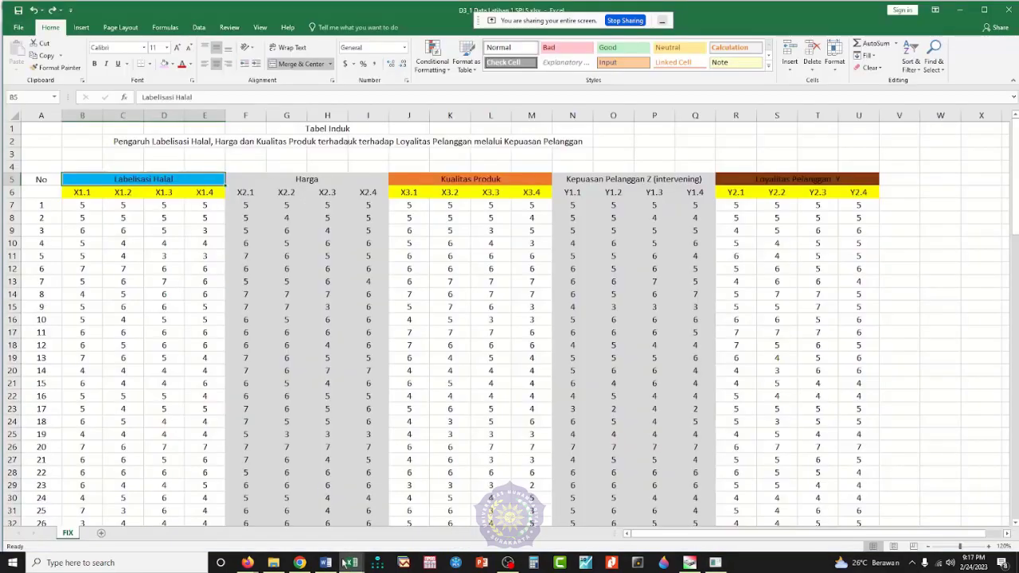
left_click(723, 563)
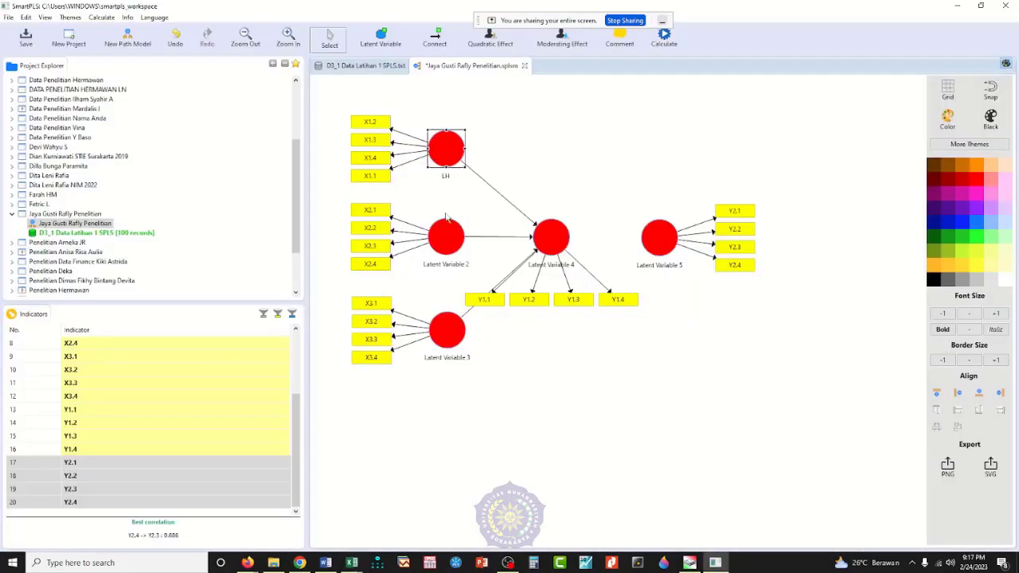
right_click(445, 246)
key("Escape")
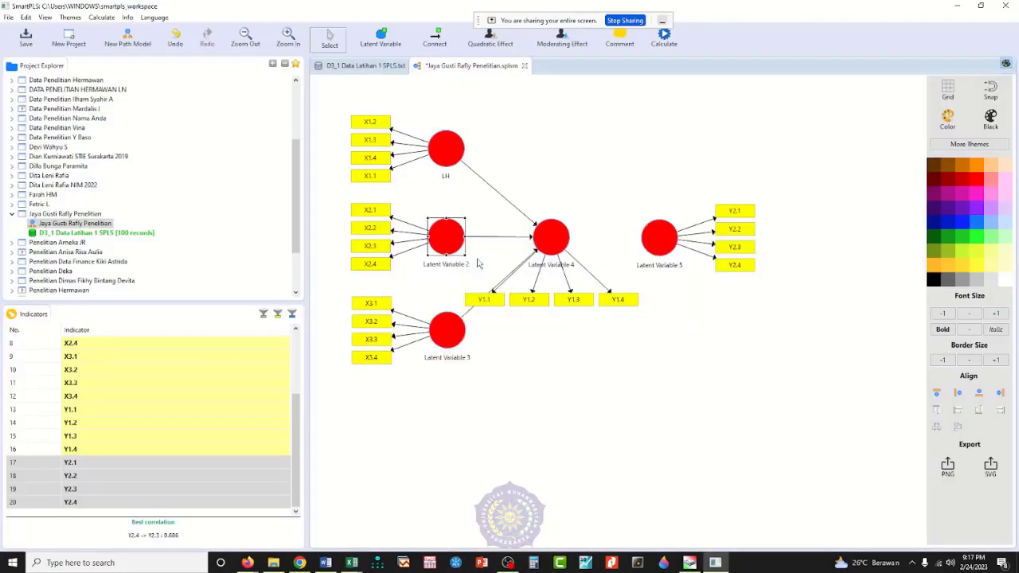
type("Hg")
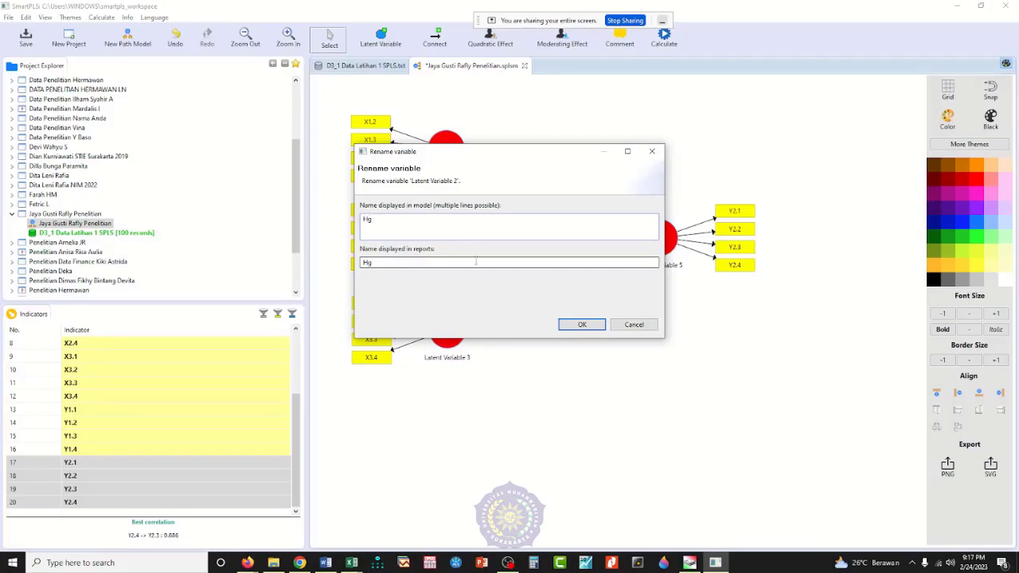
left_click(594, 324)
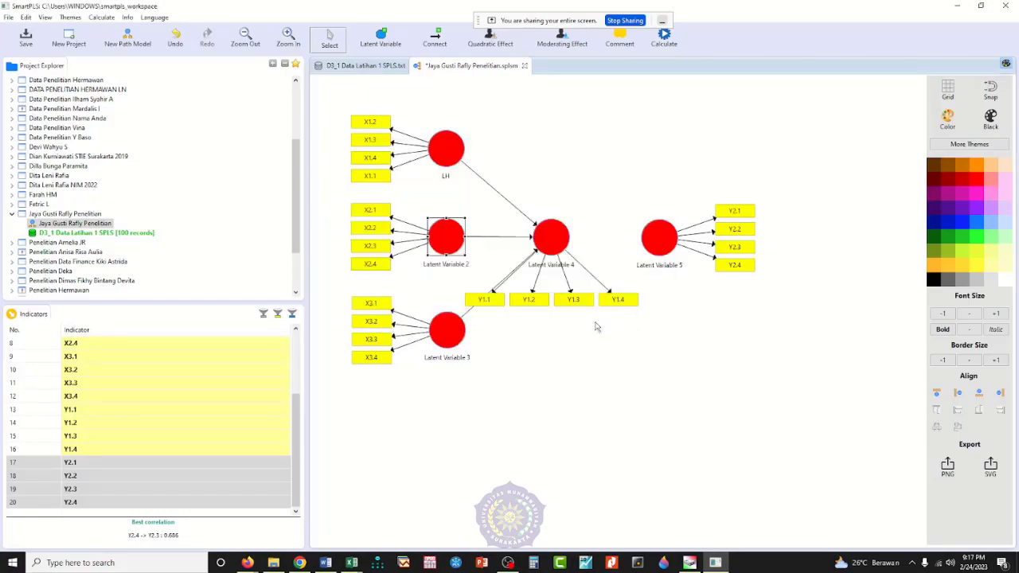
Step: Rename Latent Variable 3 as Kupro for both the model and the reports
right_click(459, 338)
left_click(484, 42)
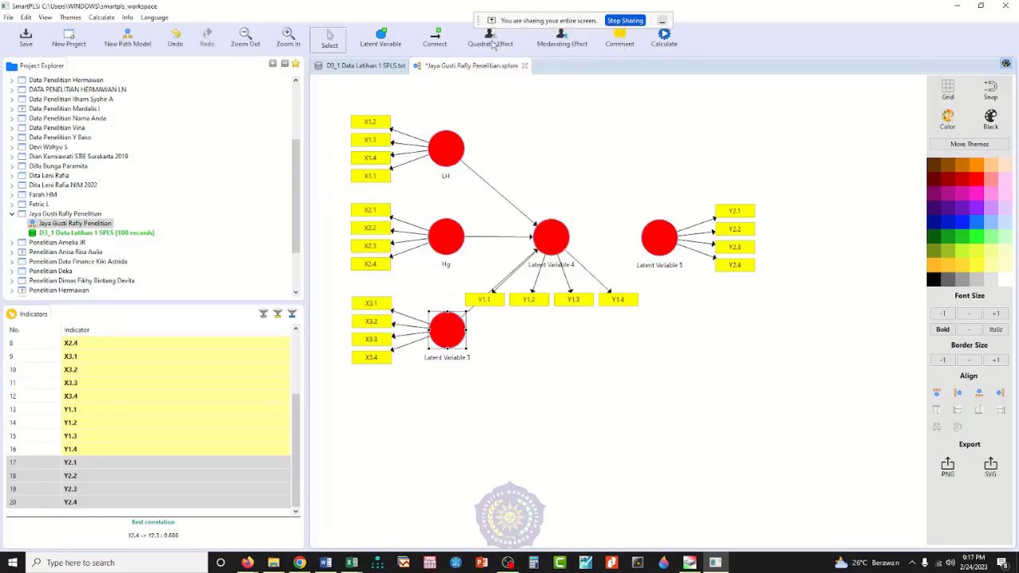
type("Kupro")
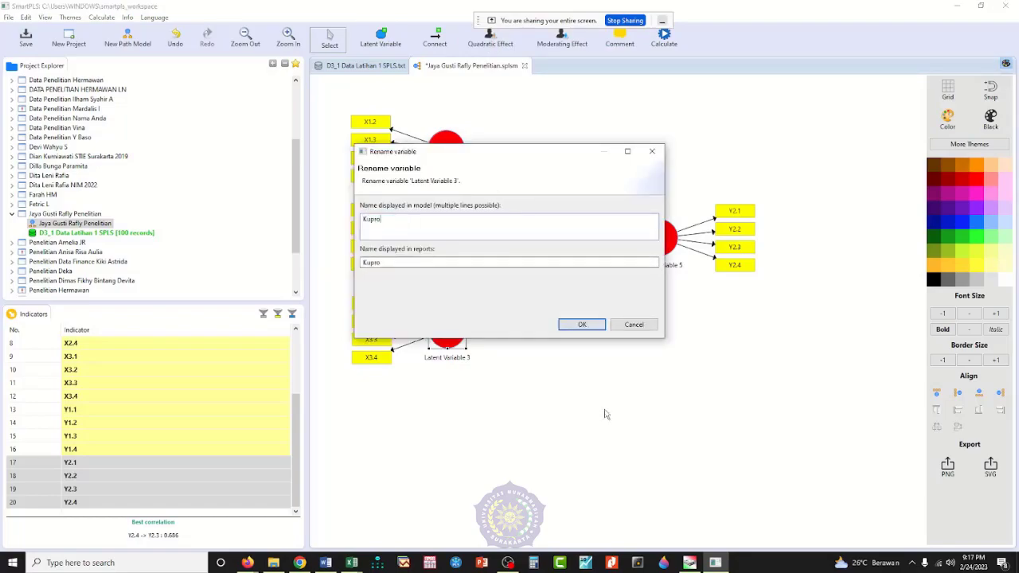
left_click(582, 325)
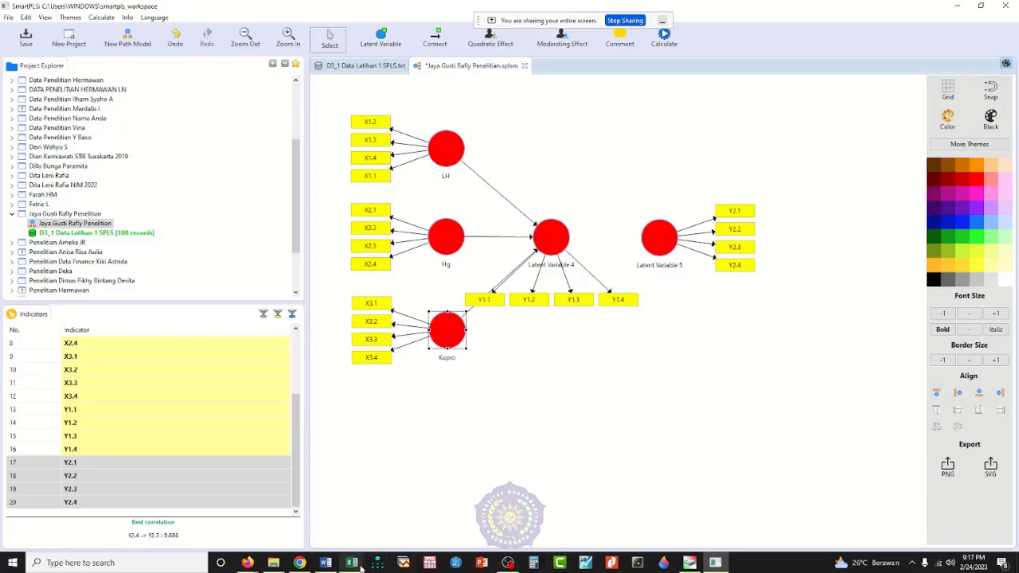
Step: Check the Y1 and Y2 variable names in D3_1 Data Latihan 1 SPLS.xlsx, and in SmartPLS rename Latent Variable 4 as KP
mouse_move(351, 562)
left_click(406, 510)
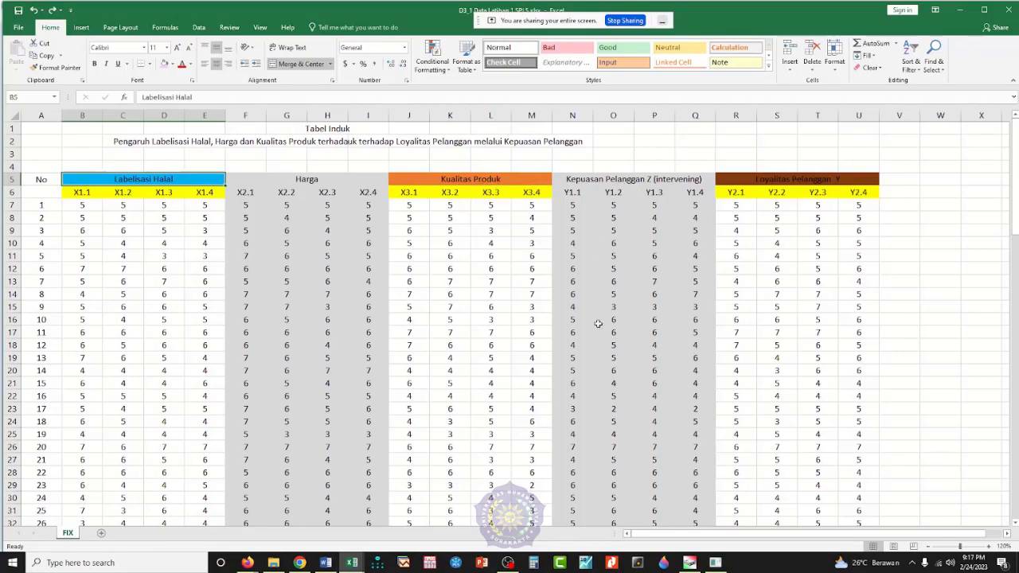
left_click(715, 563)
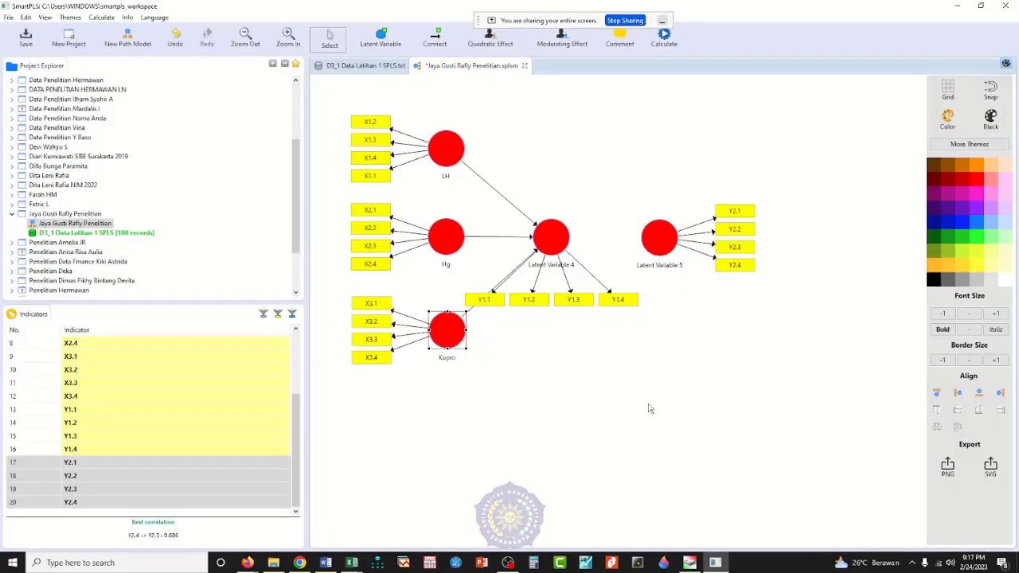
right_click(556, 241)
left_click(584, 259)
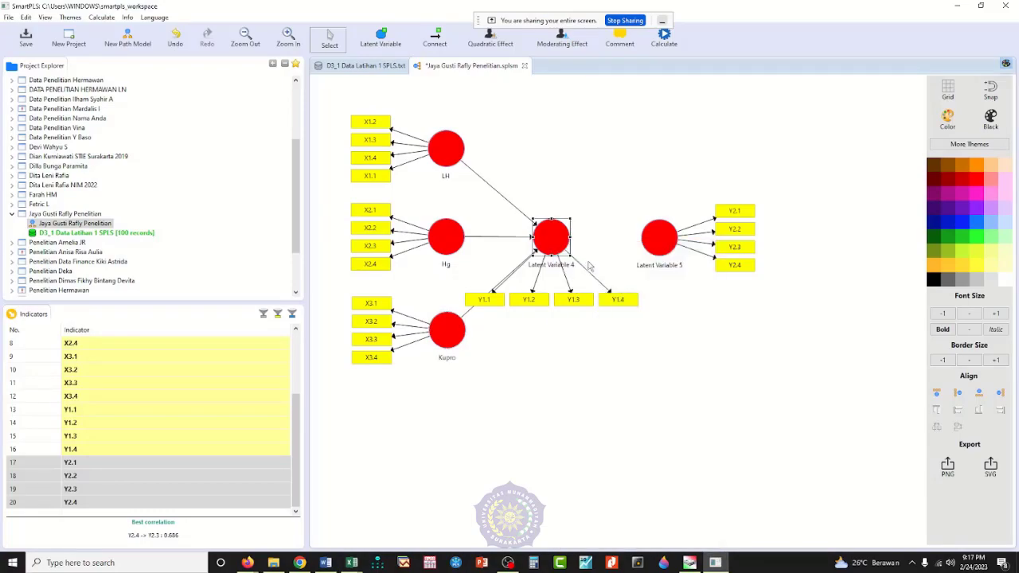
type("KP")
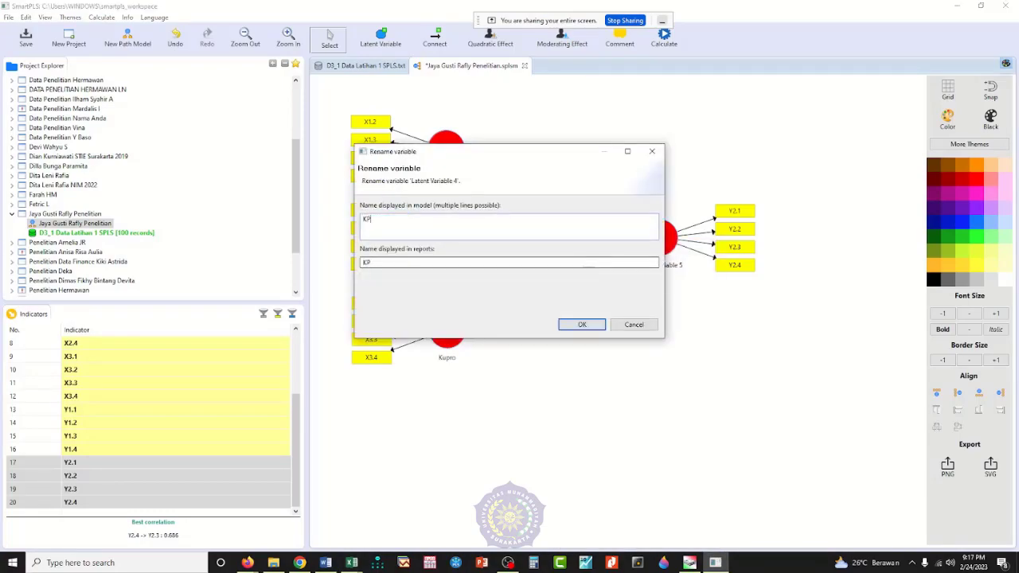
left_click(574, 324)
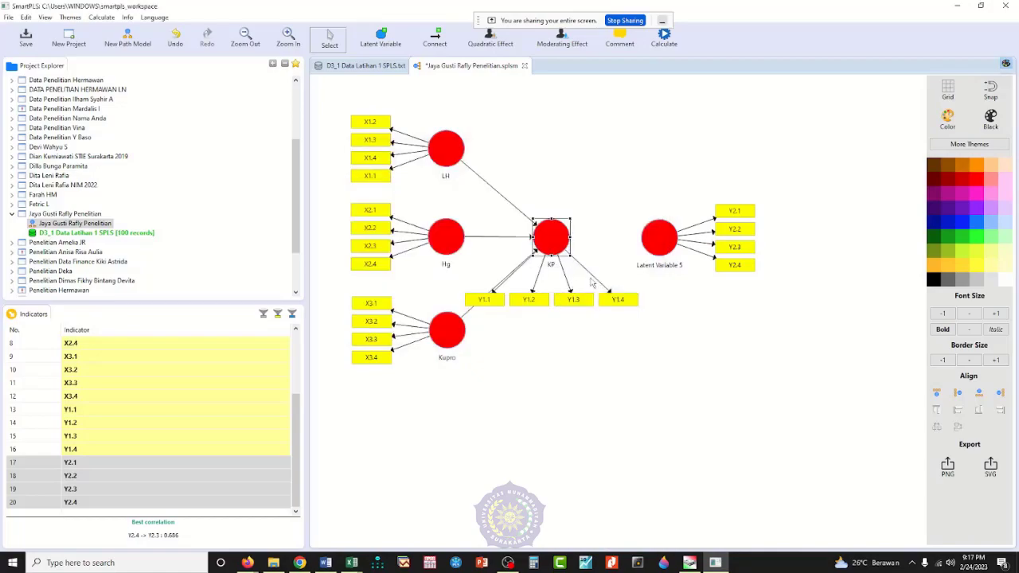
Step: Rename Latent Variable 5 as LP for both the model and the reports
right_click(661, 238)
left_click(686, 256)
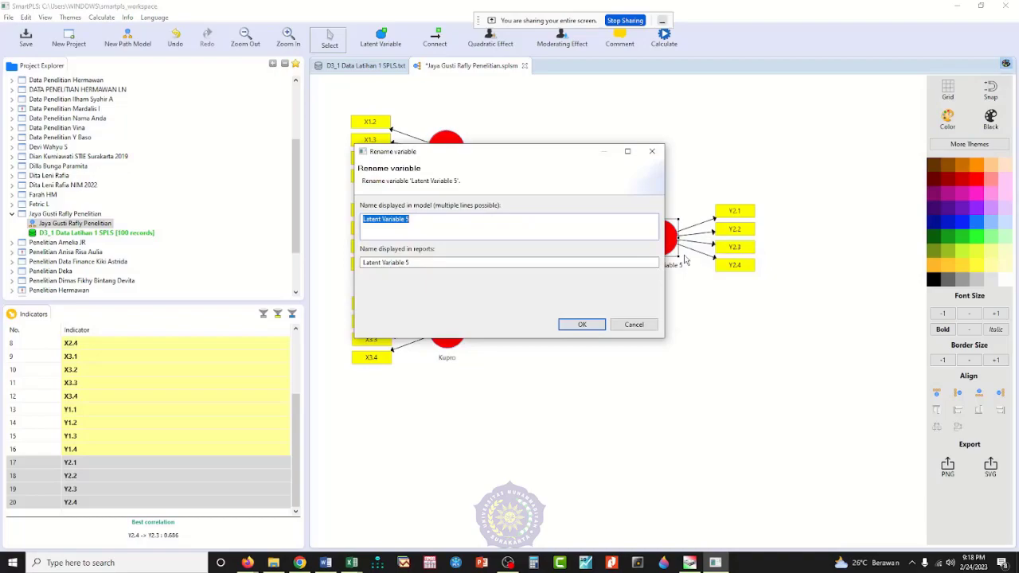
type("LP")
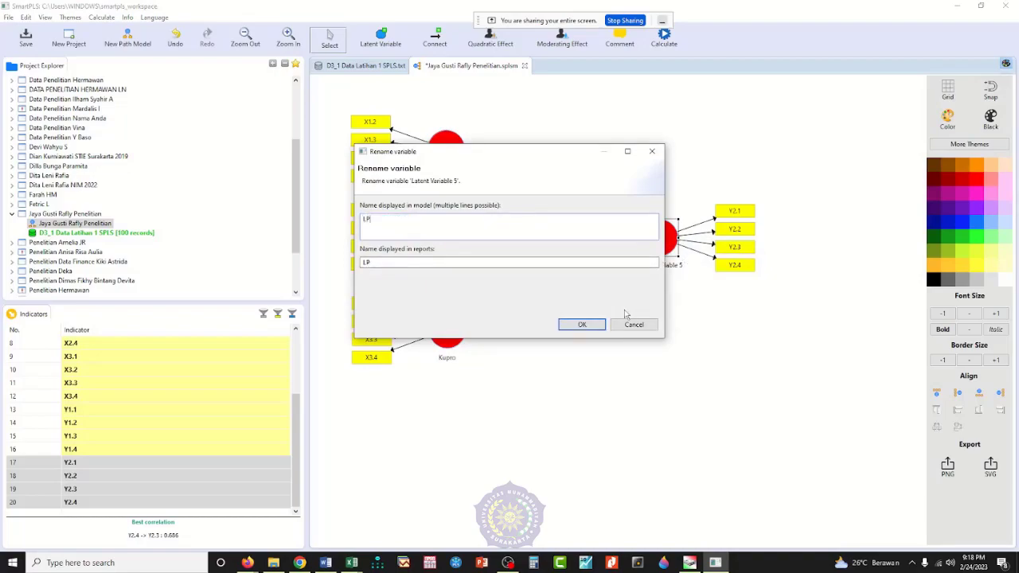
left_click(586, 325)
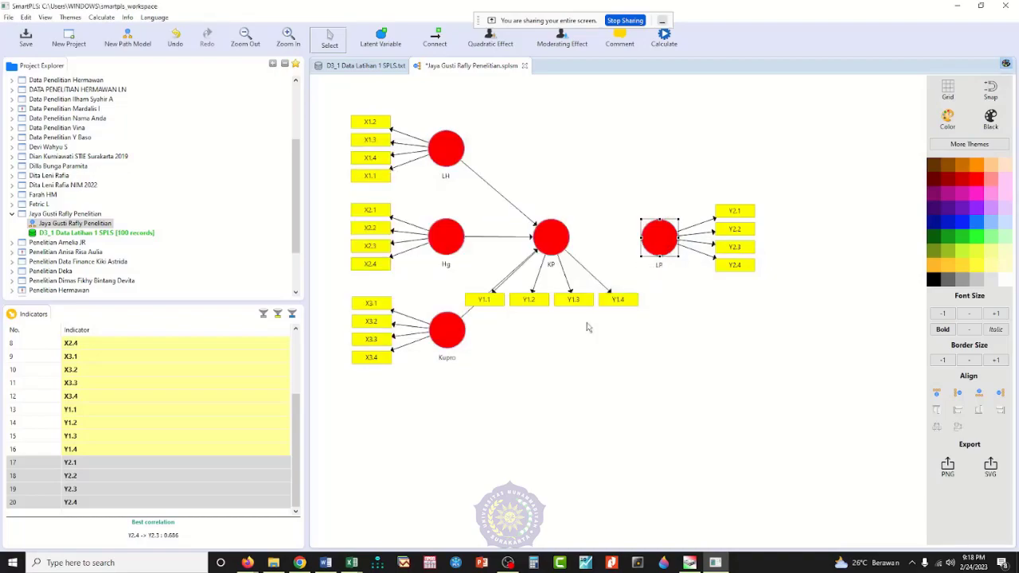
Step: Move the Kupro variable with its X3 indicators slightly lower, so its path to KP separates from the Y1.1 arrow
left_click(609, 374)
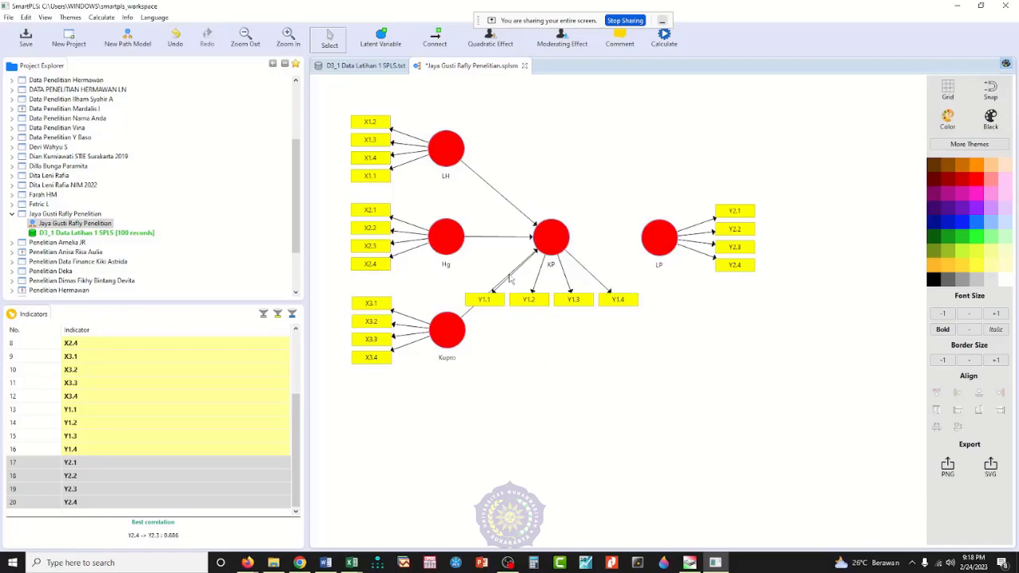
left_click(450, 340)
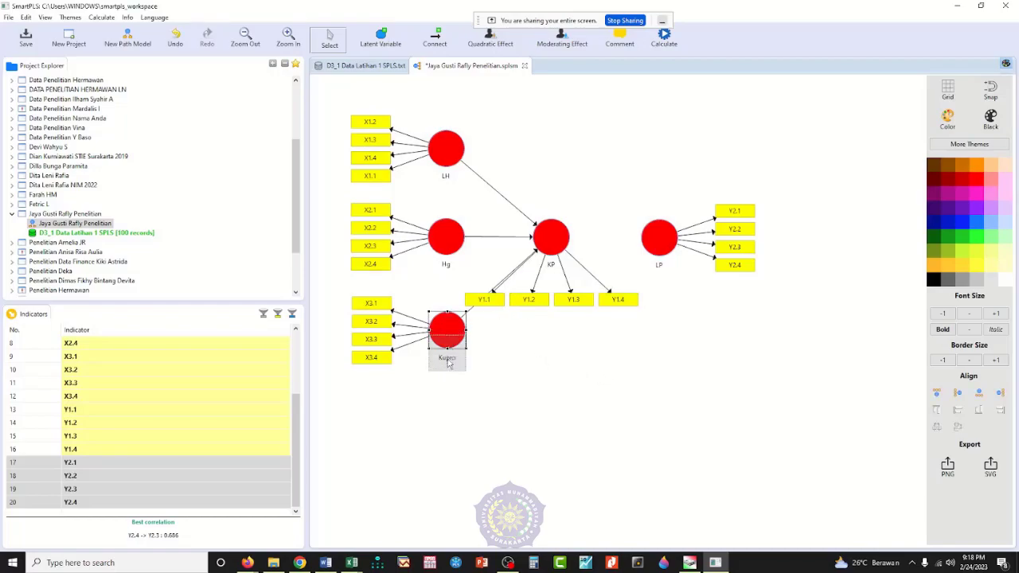
left_click_drag(448, 363, 448, 387)
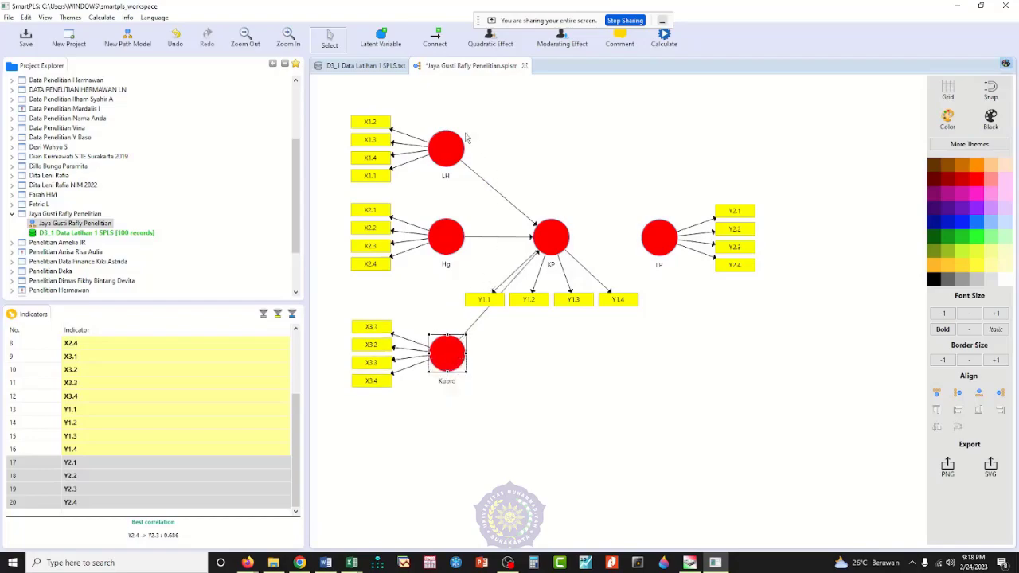
Step: Connect the latent variables KP, LH and Kupro each to LP
left_click(437, 42)
left_click_drag(560, 241, 658, 253)
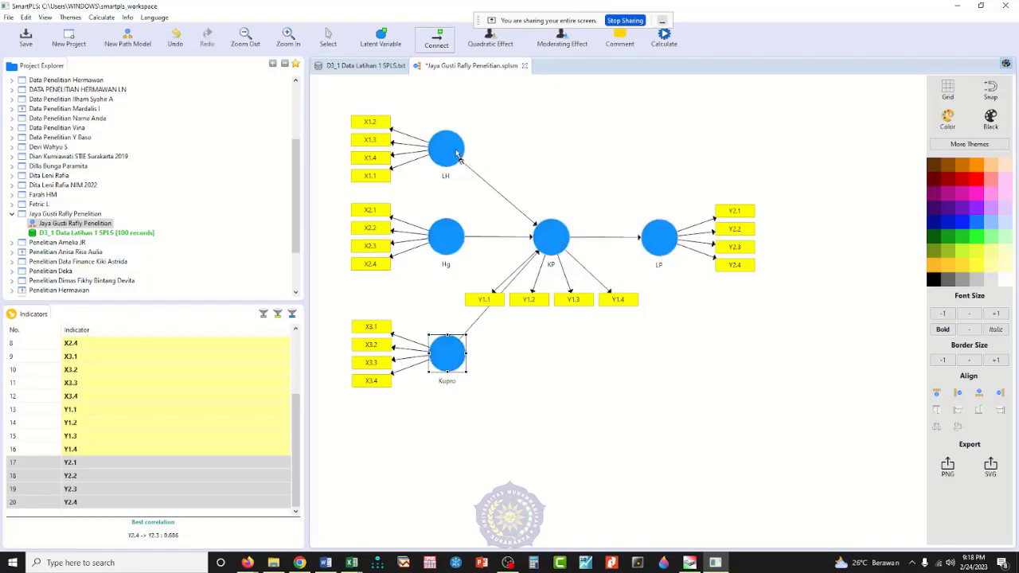
left_click_drag(458, 154, 659, 237)
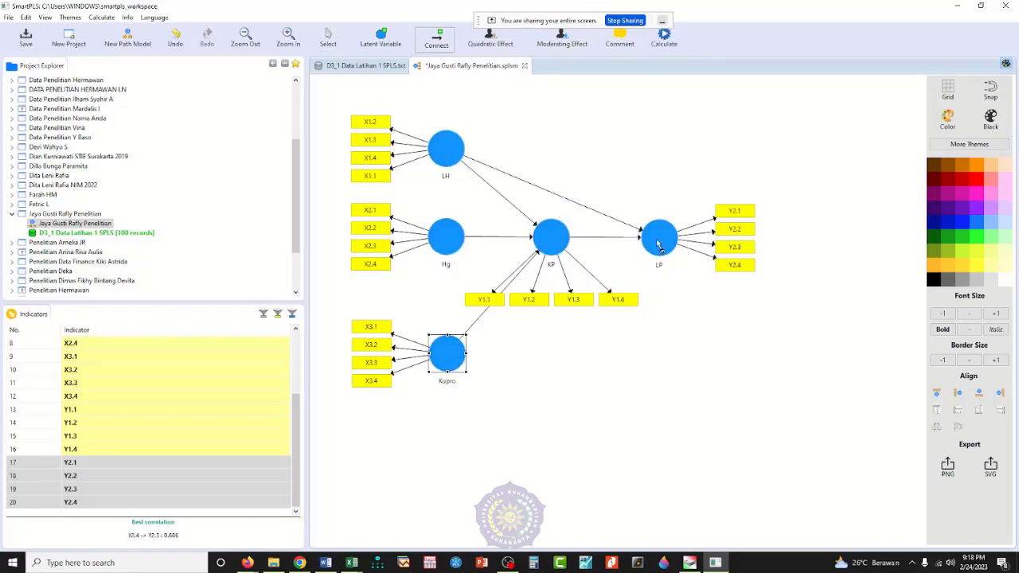
mouse_move(472, 362)
left_mouse_down()
mouse_move(664, 251)
mouse_move(645, 257)
left_mouse_up()
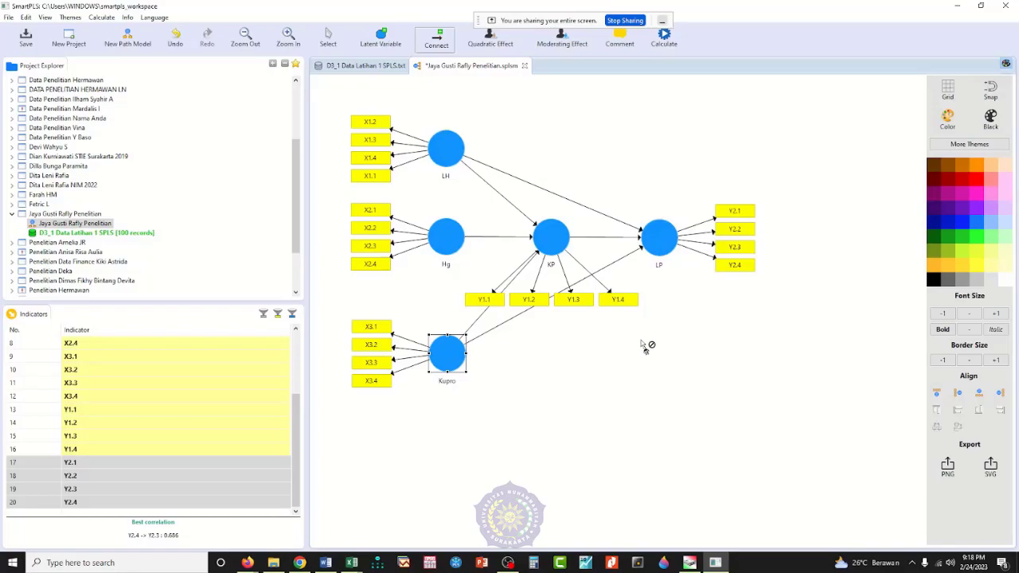
Step: Check the X1–X3, Z and Y path diagram in Ilustrasi 2023 Paten.xlsx, and in SmartPLS connect Hg to LP
mouse_move(348, 558)
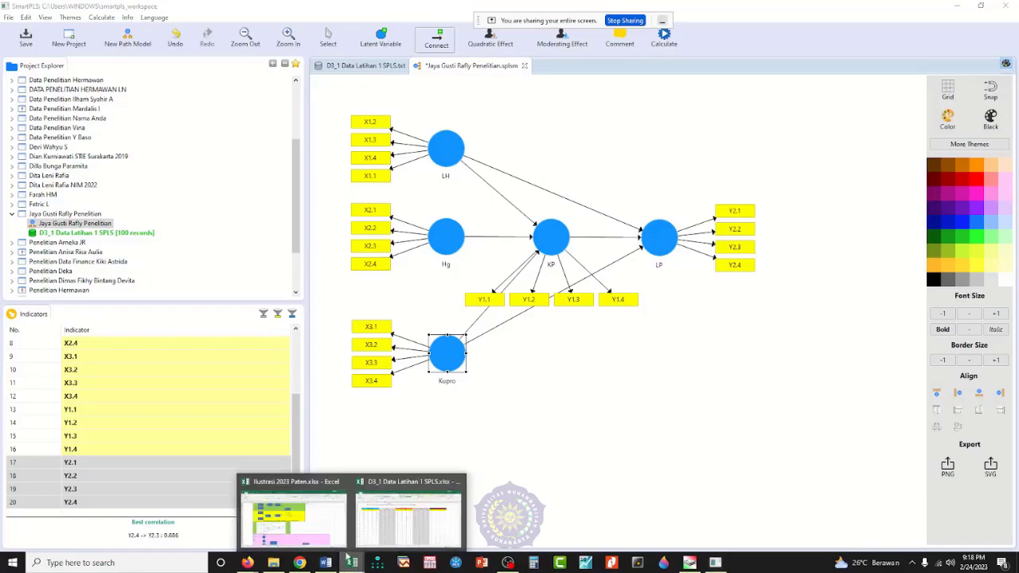
left_click(304, 525)
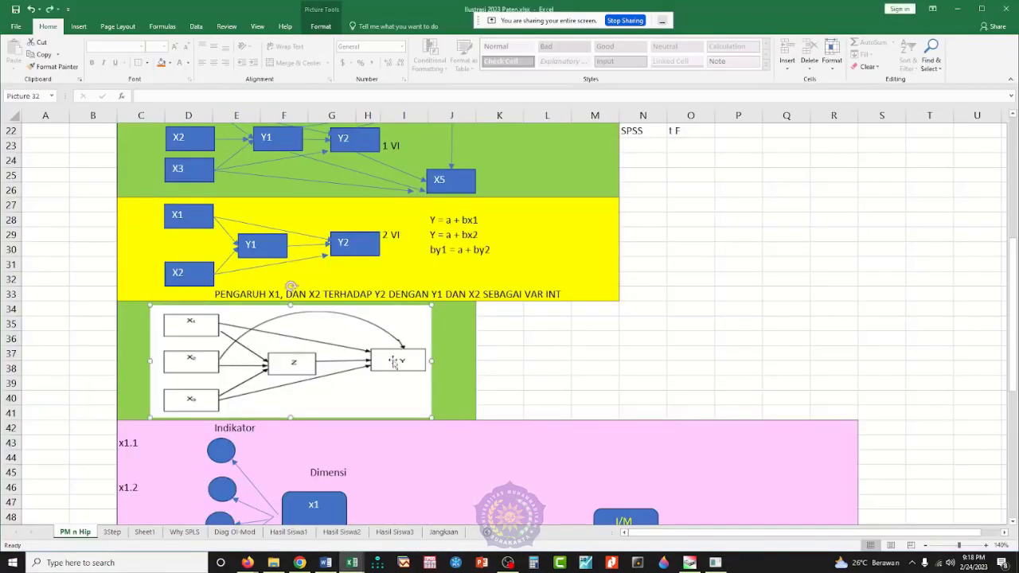
left_click(715, 562)
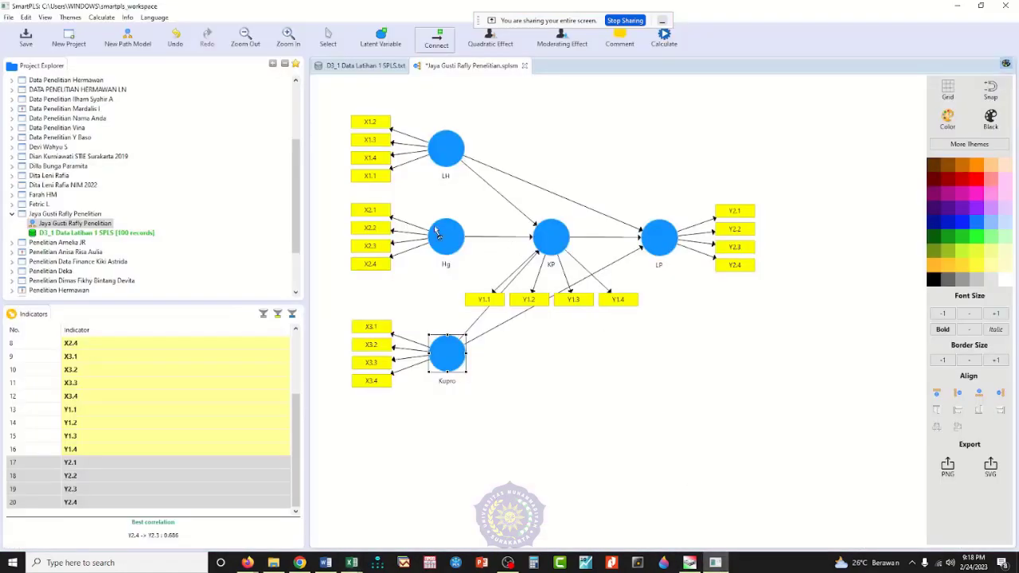
left_click(664, 239)
key("Escape")
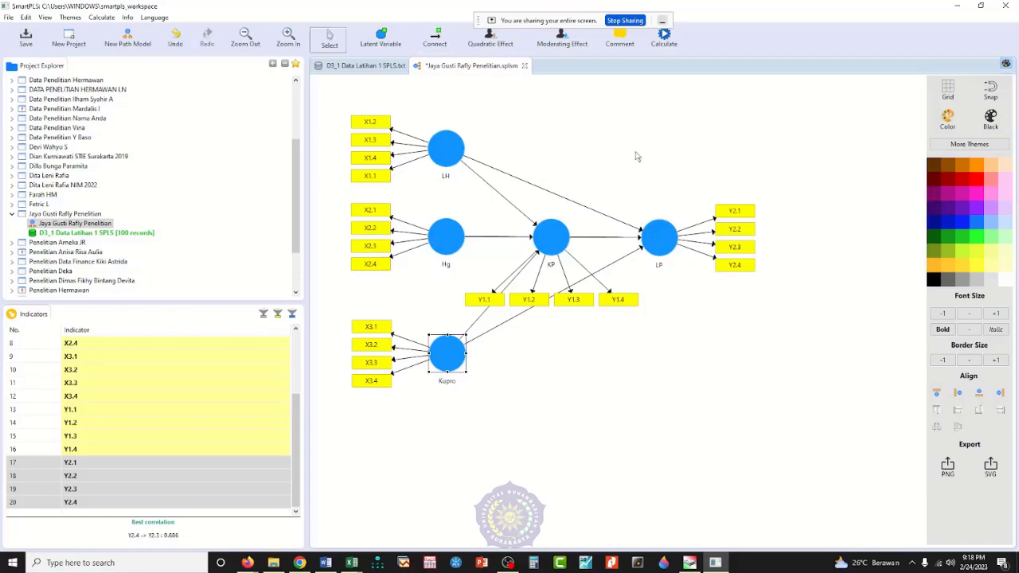
Step: Move KP with its Y1 indicators below the Hg-to-LP path, and shift Kupro with its X3 indicators slightly lower
left_click(551, 263)
left_click_drag(551, 264, 552, 269)
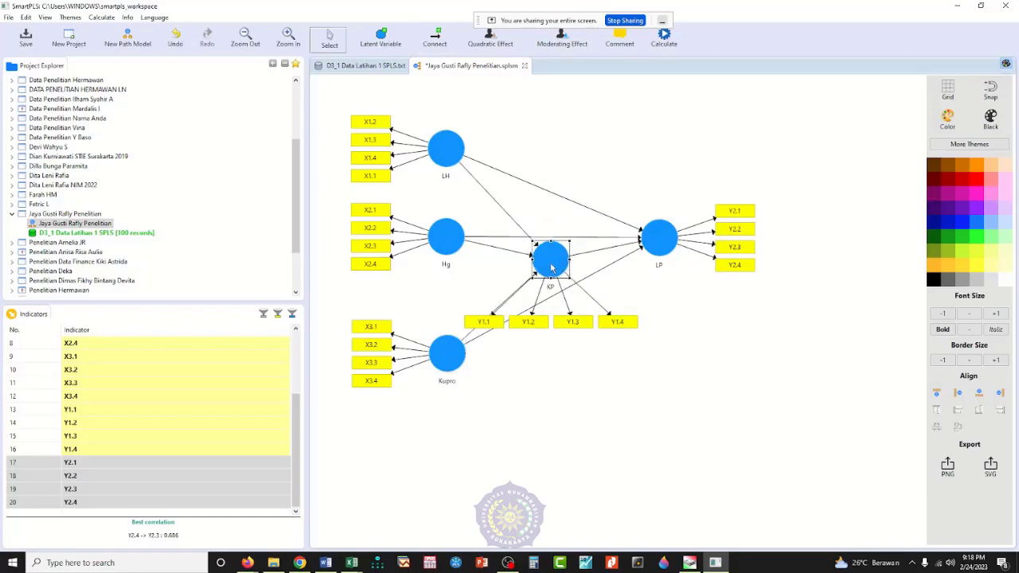
left_click(451, 371)
left_click_drag(451, 371, 452, 381)
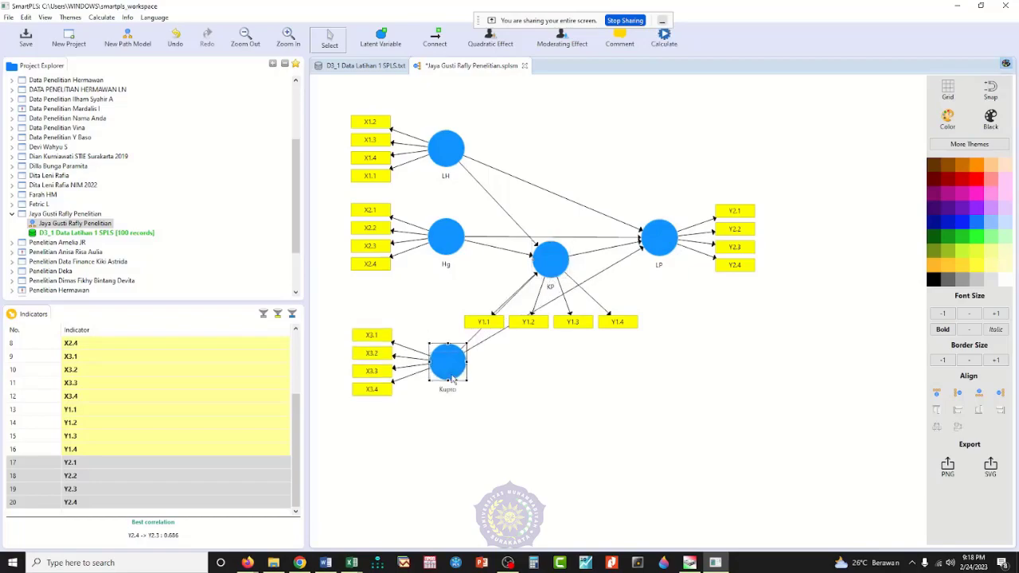
Step: Bend the Hg-to-LP path upward so it arches over KP, and move KP back up between Hg and LP
left_click(554, 237)
left_click_drag(553, 238, 553, 209)
left_click(555, 253)
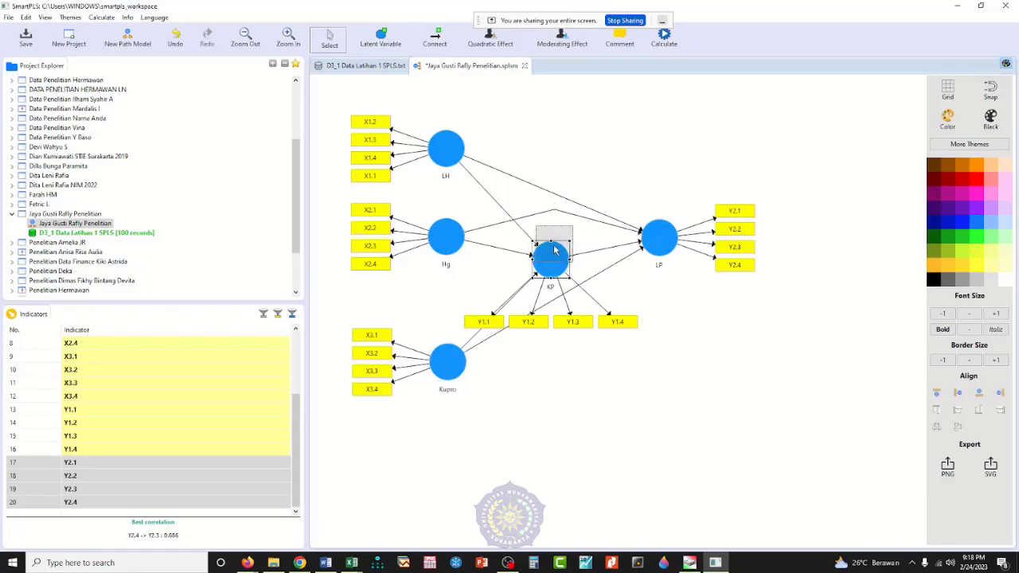
left_click_drag(555, 252, 558, 232)
left_click(670, 427)
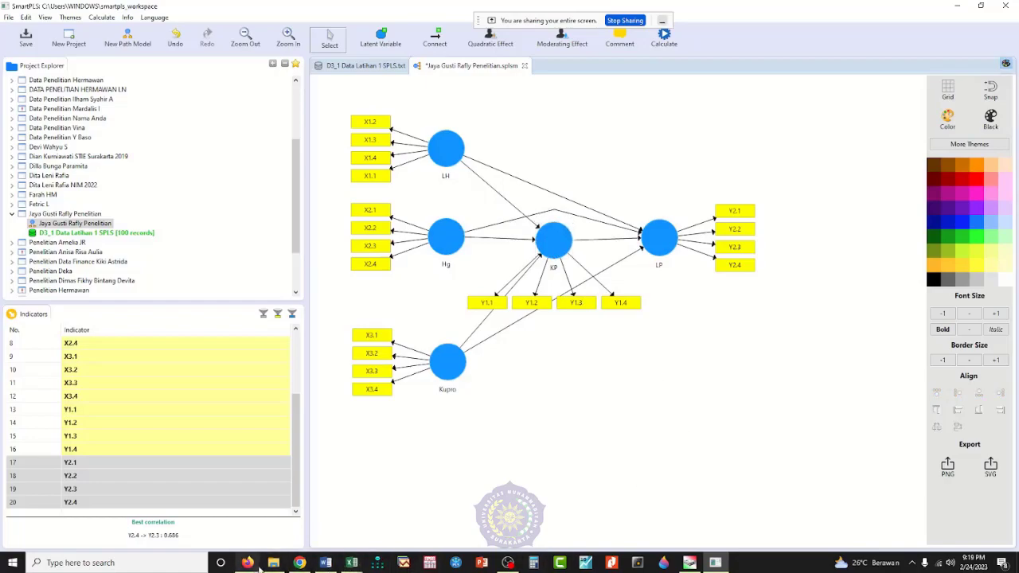
mouse_move(247, 562)
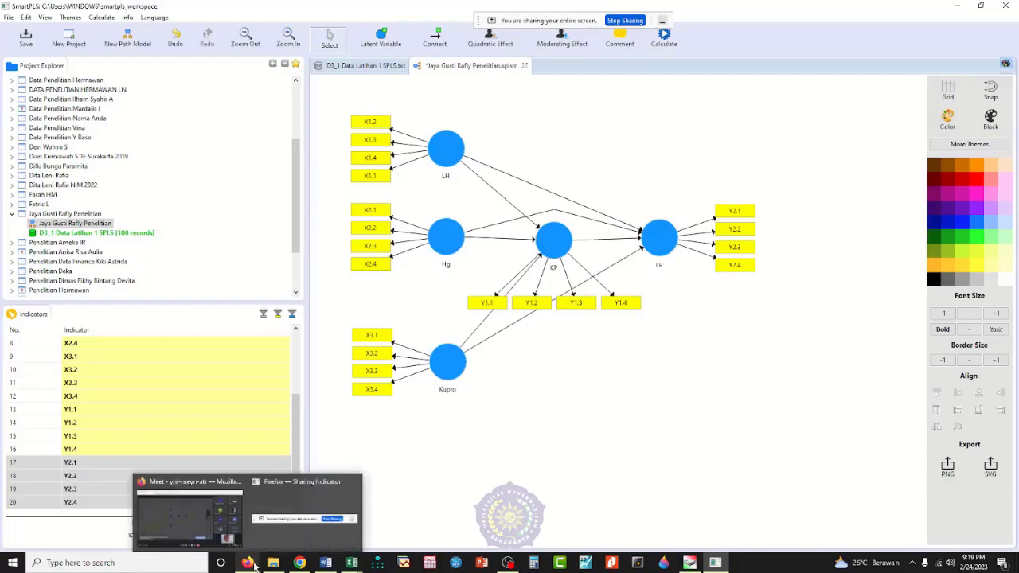
left_click(211, 525)
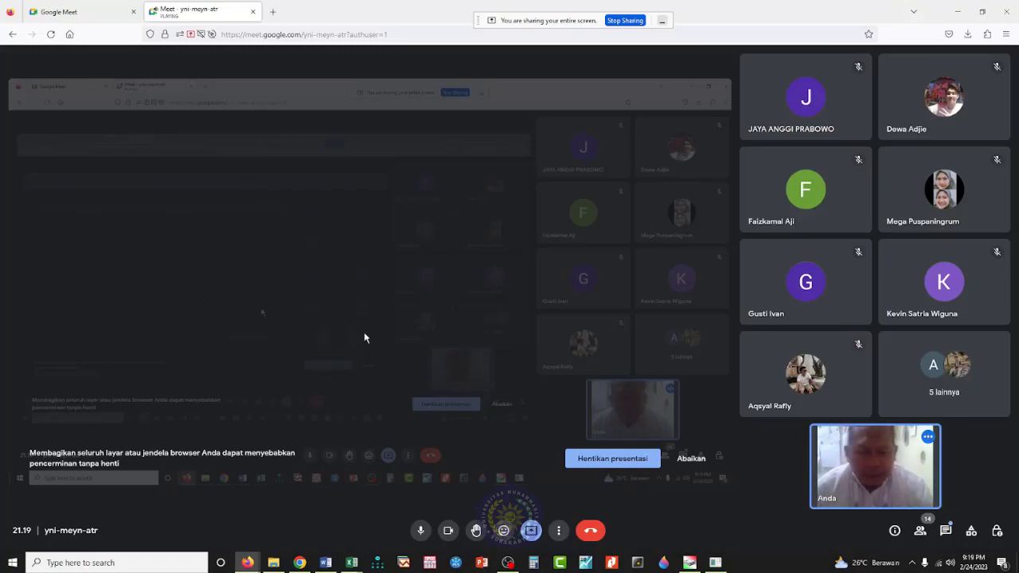
left_click(715, 562)
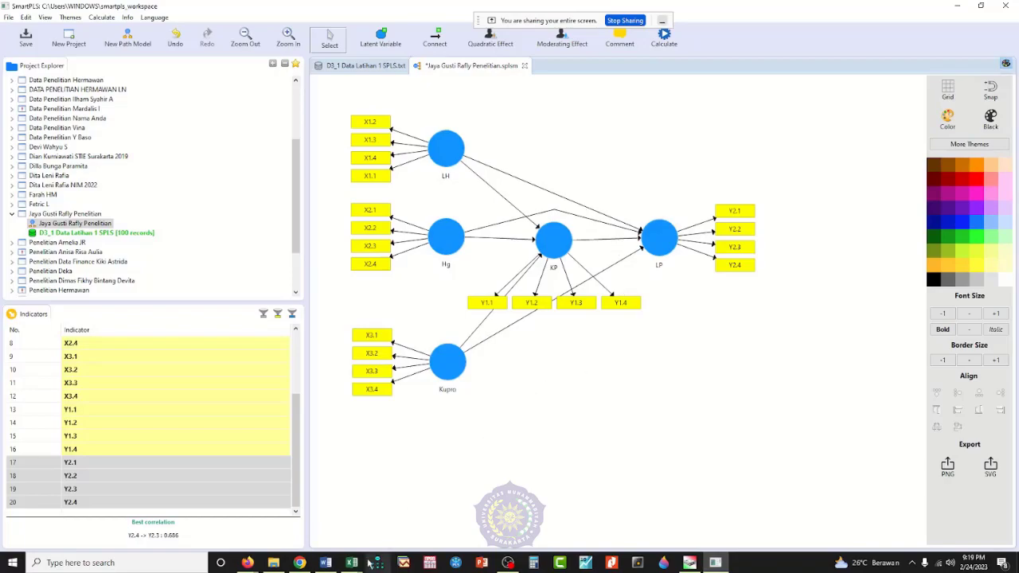
Step: Review the instrument, classical assumption, hypothesis and model fit tests on the 3Step sheet of Ilustrasi 2023 Paten.xlsx
mouse_move(356, 568)
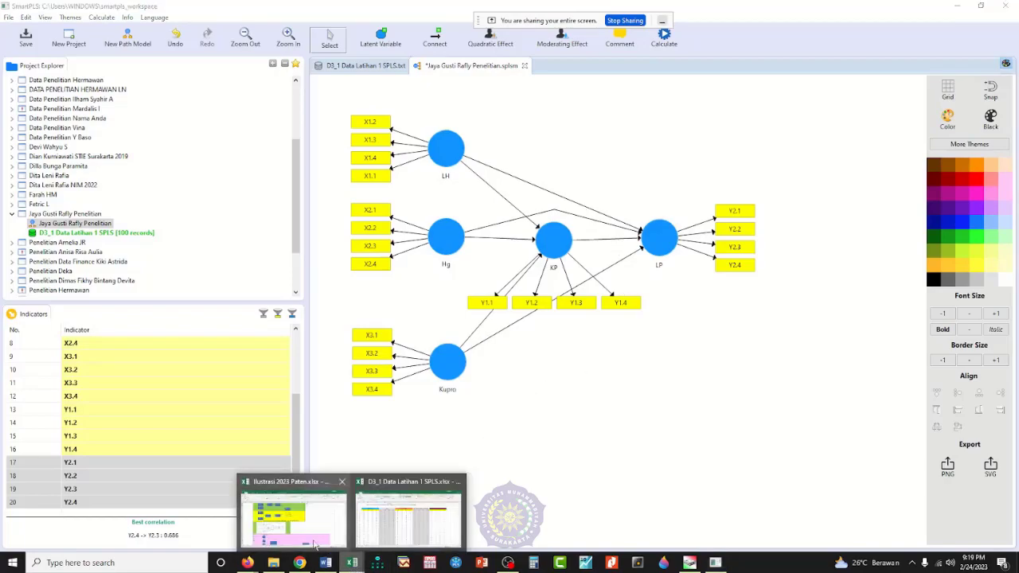
left_click(277, 512)
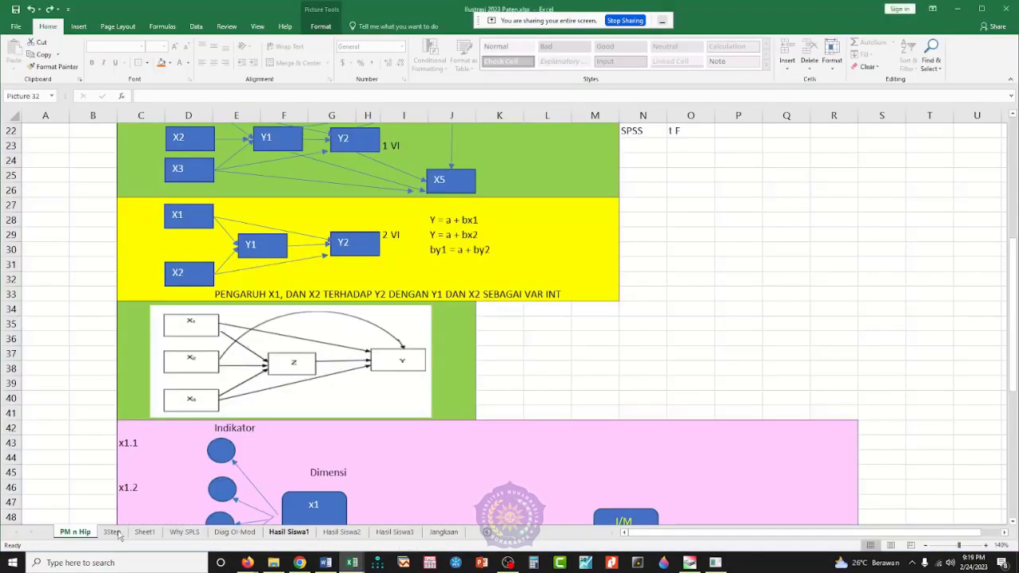
left_click(117, 533)
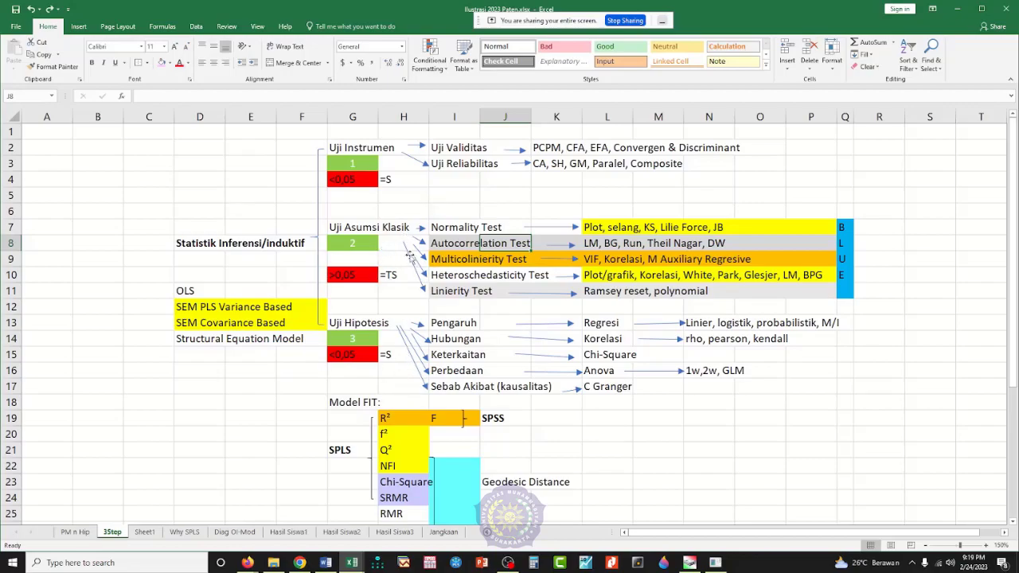
left_click(453, 260)
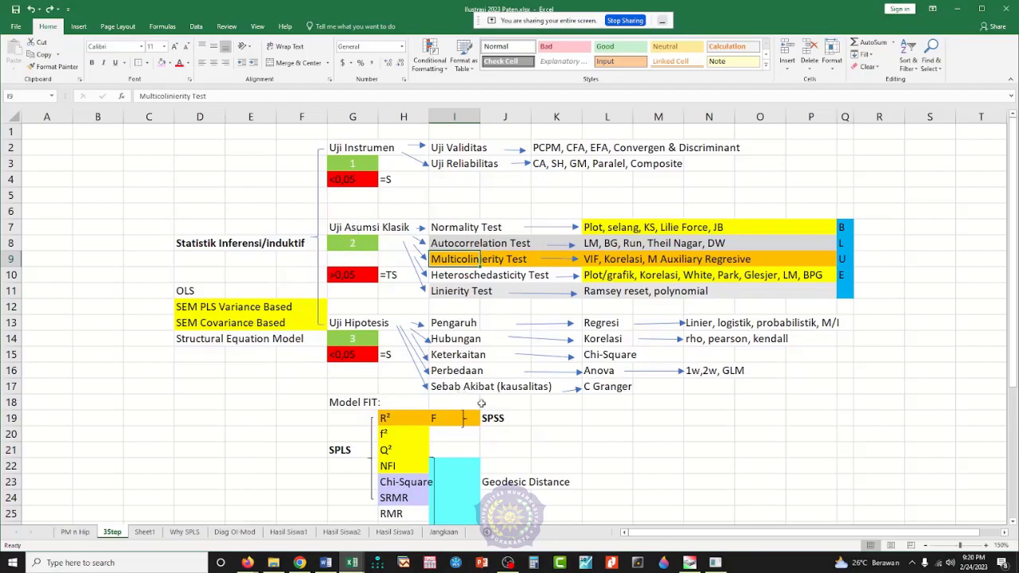
scroll(512, 440, "down", 1)
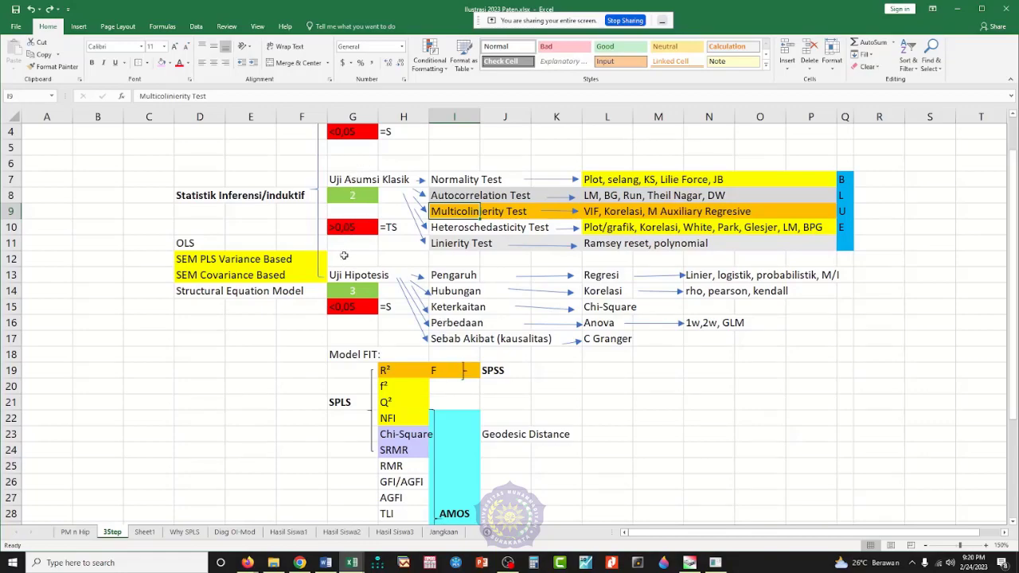
scroll(417, 355, "up", 1)
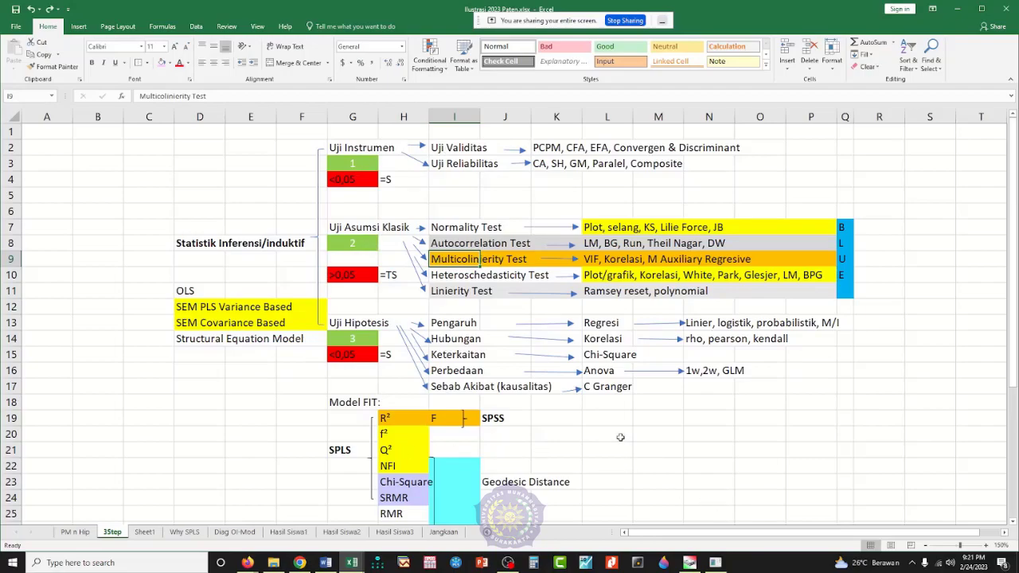
Step: Switch to SmartPLS and run the PLS Algorithm with the Path weighting scheme, 300 maximum iterations and stop criterion 7, opening the full report
left_click(716, 563)
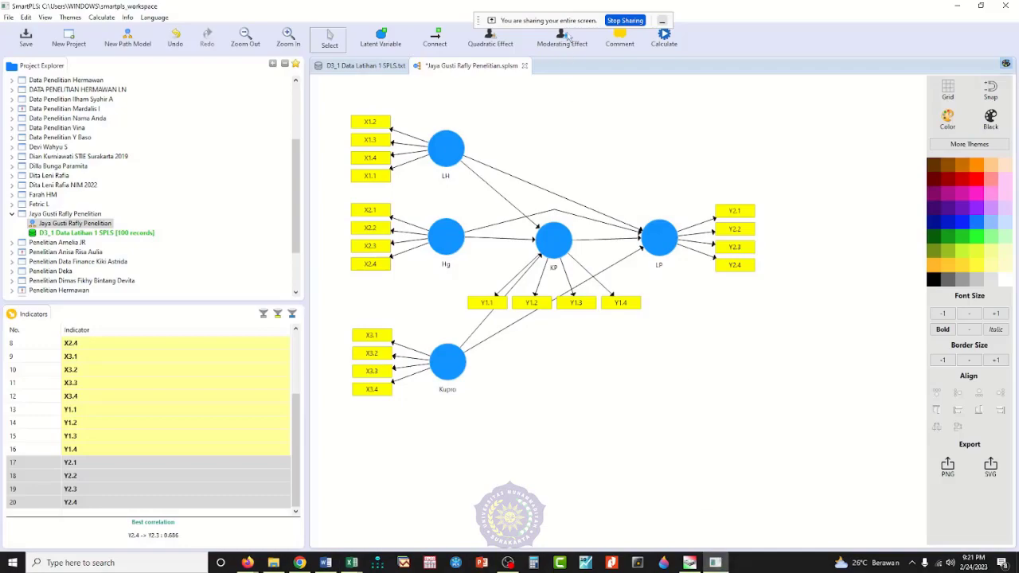
left_click_drag(570, 20, 792, 9)
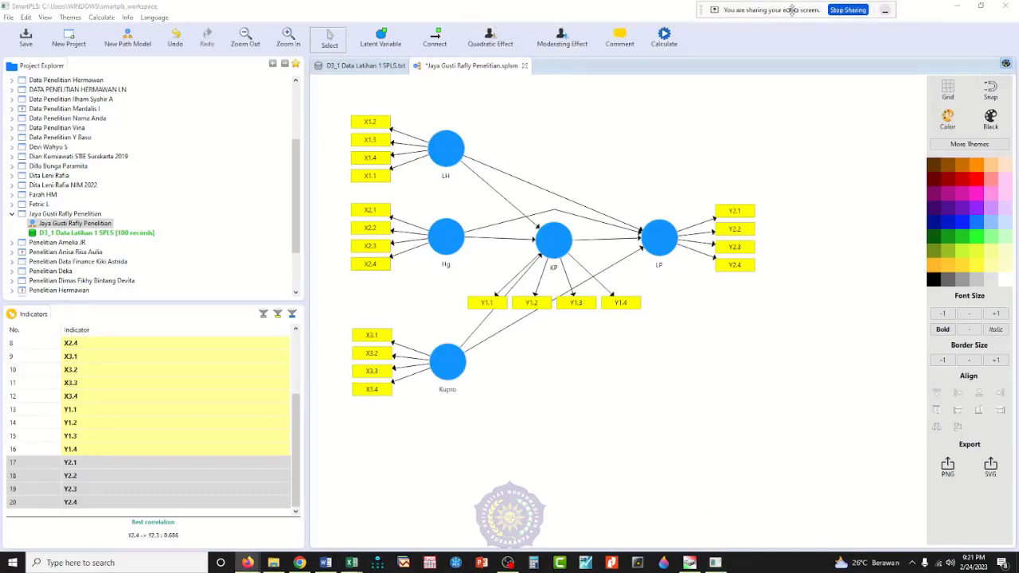
left_click(665, 40)
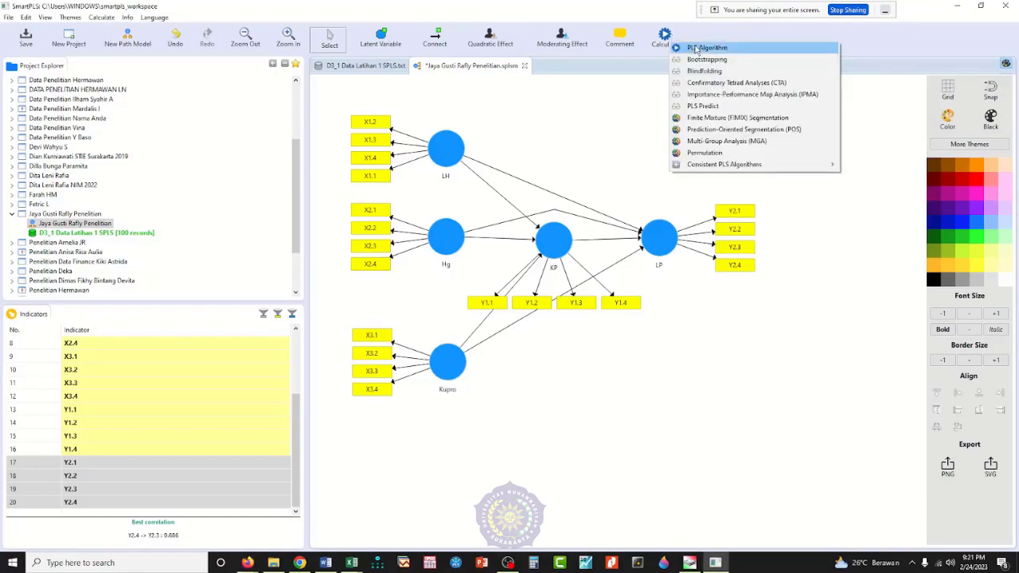
left_click(709, 48)
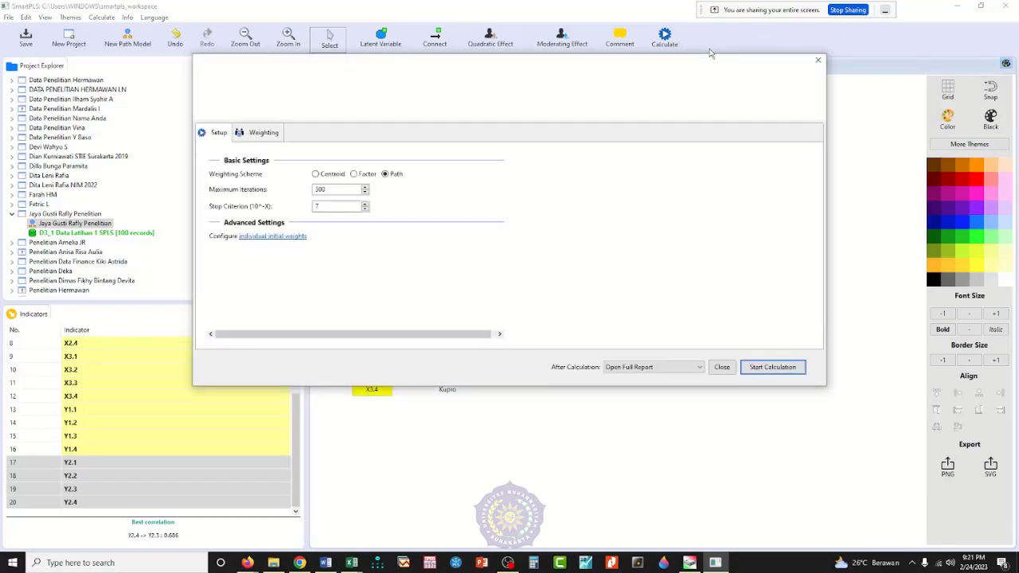
left_click(761, 371)
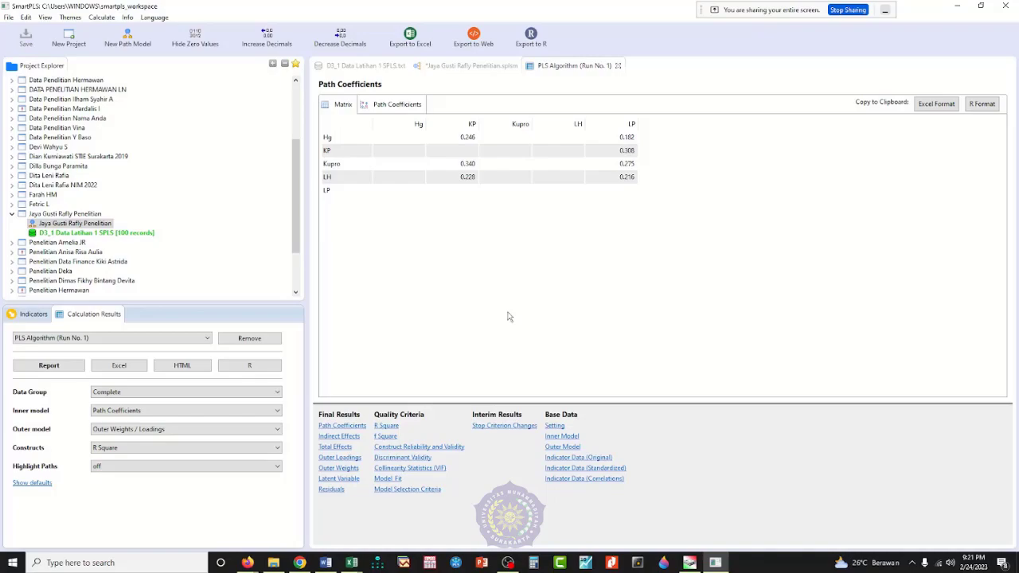
Step: Show the Construct Reliability and Validity results and widen the table columns so their full headings are readable
left_click(438, 450)
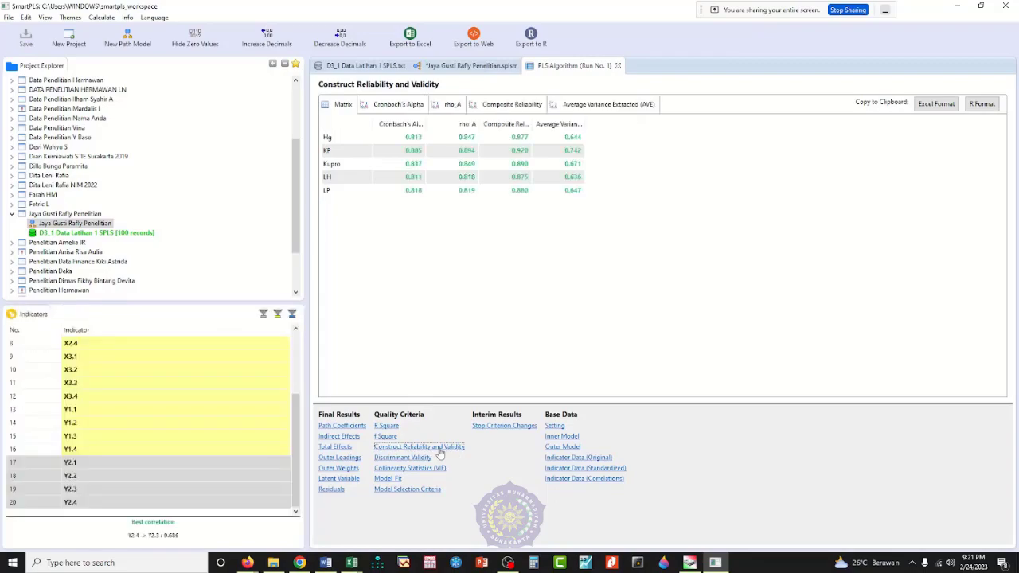
left_click_drag(427, 123, 449, 119)
left_click_drag(554, 123, 707, 125)
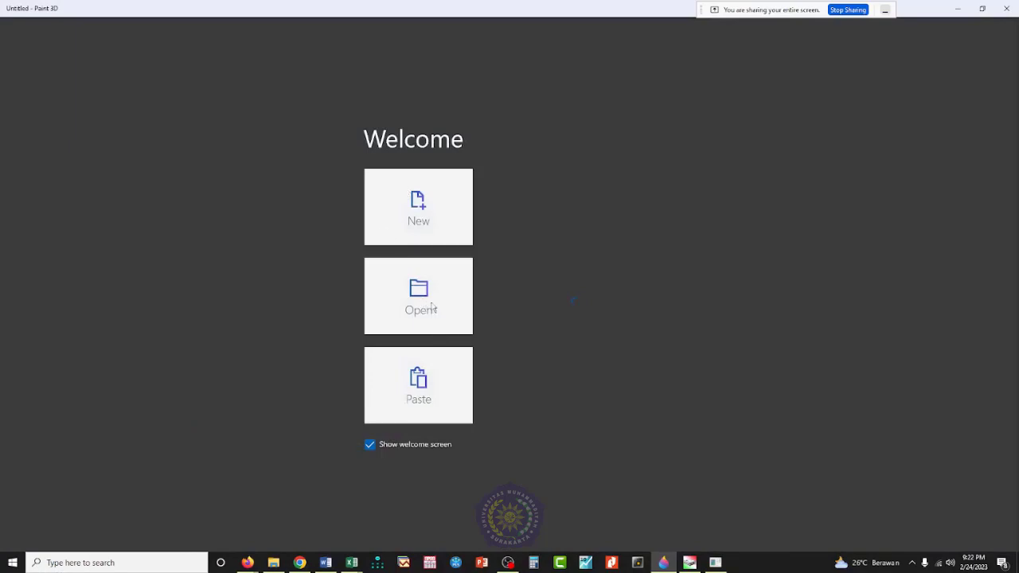
Step: Paste the results screenshot into Paint 3D and select only the Construct Reliability and Validity table for copying
key("ctrl+v")
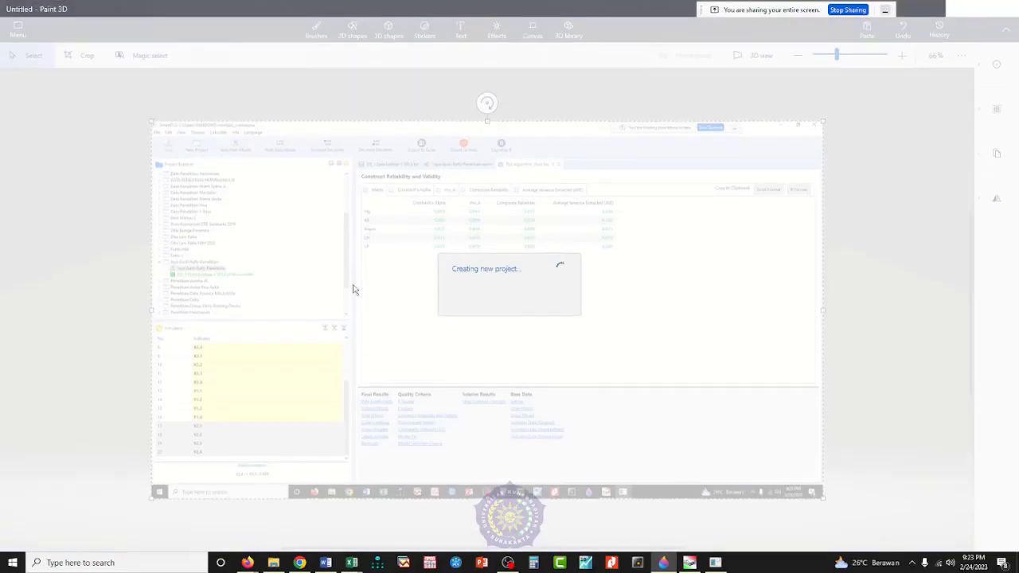
left_click(75, 54)
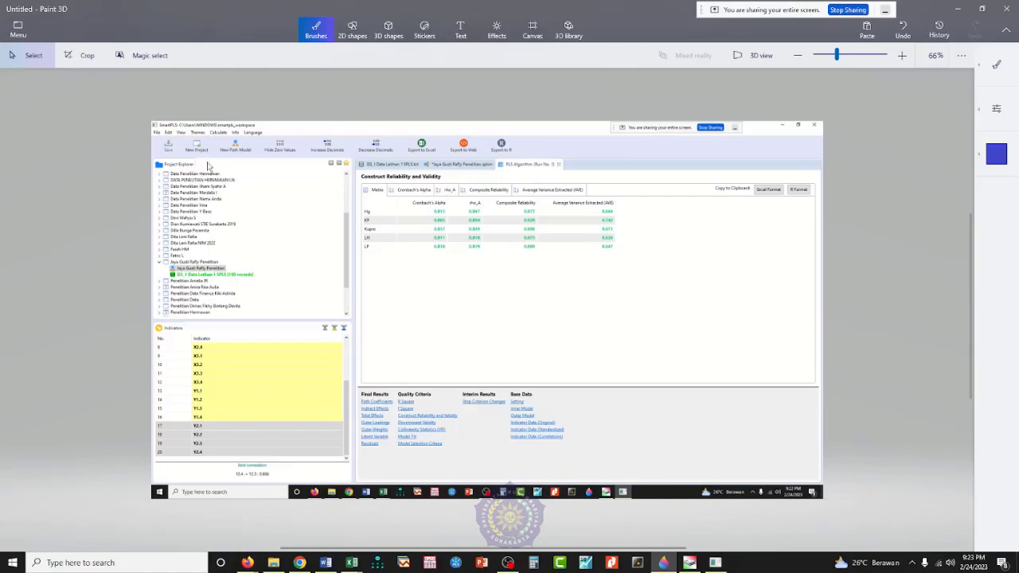
left_click(76, 57)
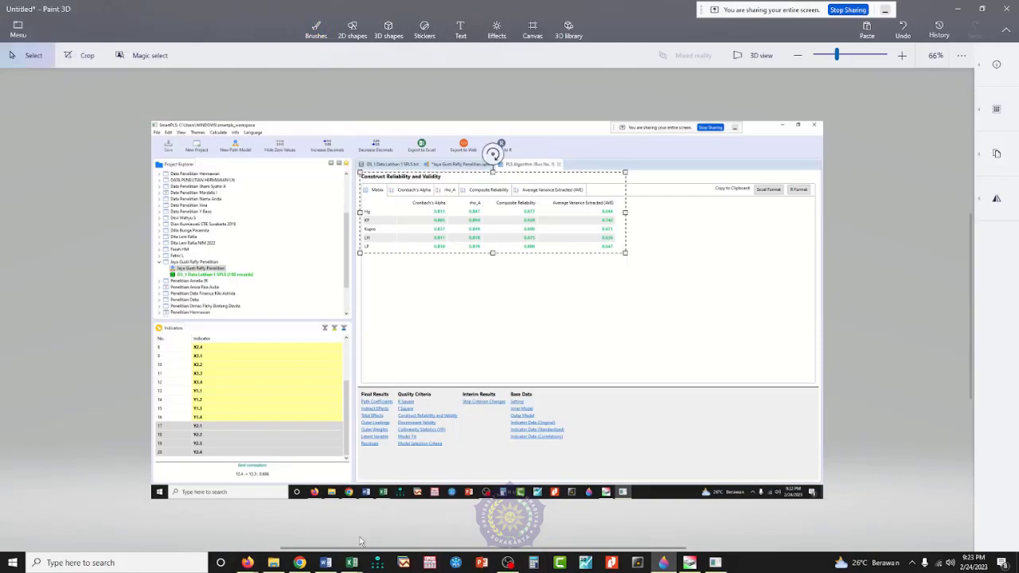
Step: Switch to Word's Document1 and paste the Construct Reliability and Validity table image below the Model Summary table
left_click(327, 563)
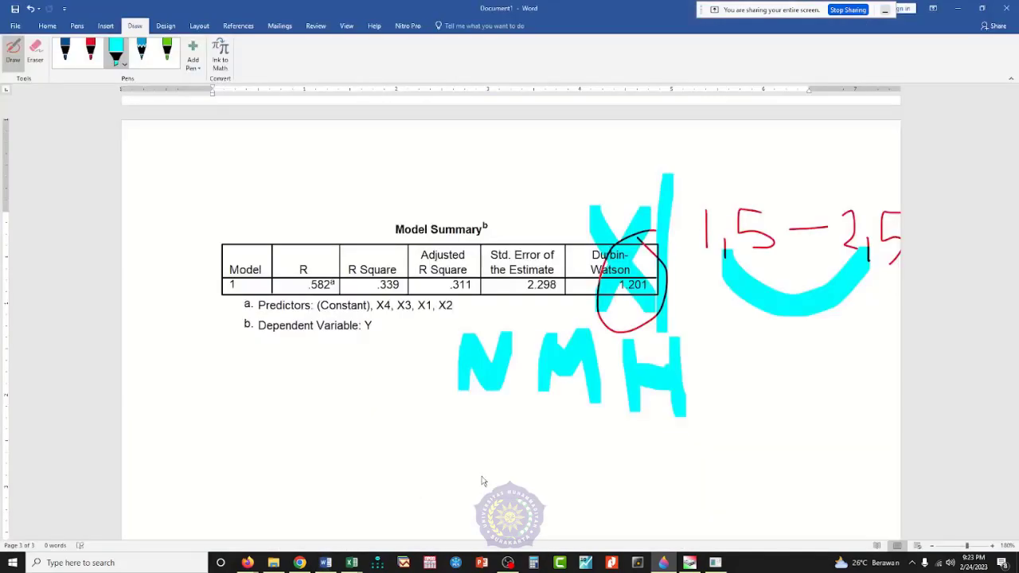
left_click(481, 480)
key("Return")
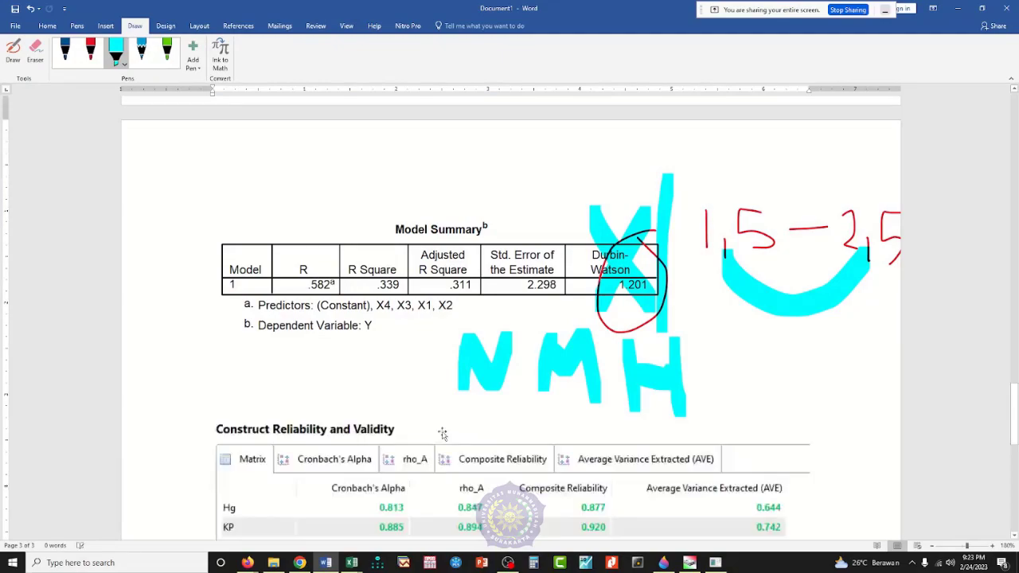
scroll(443, 430, "down", 5)
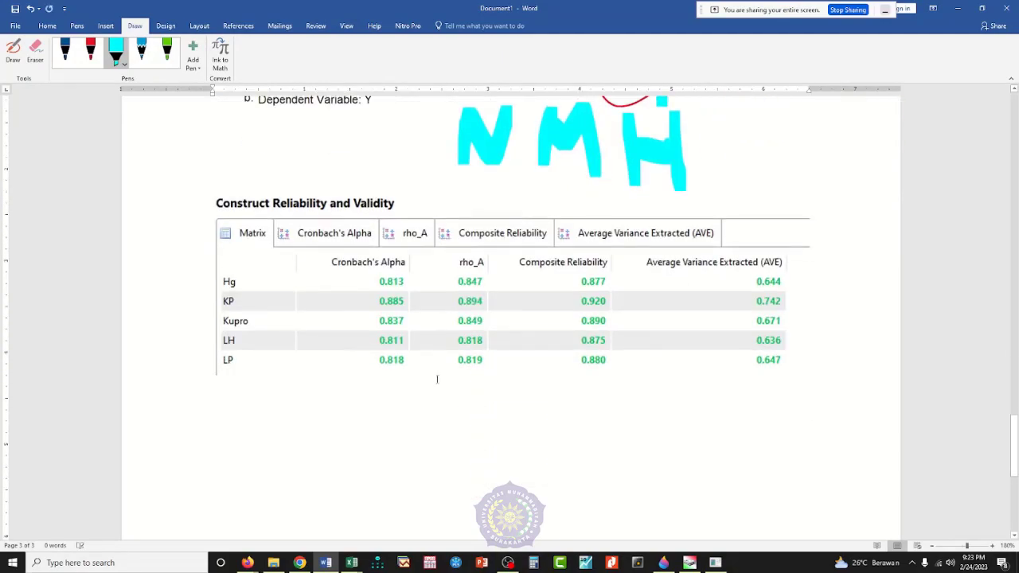
left_click(993, 547)
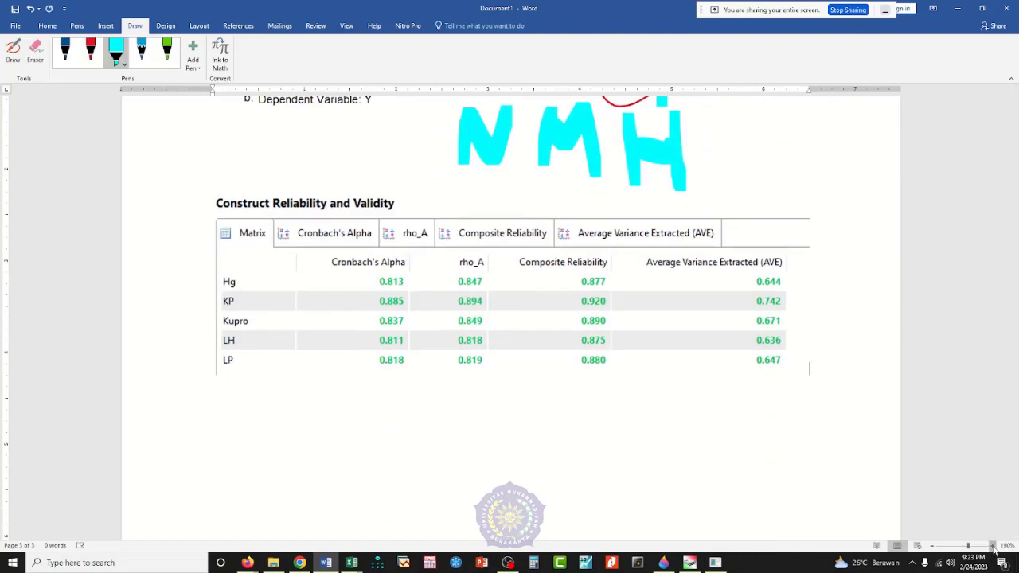
left_click(993, 547)
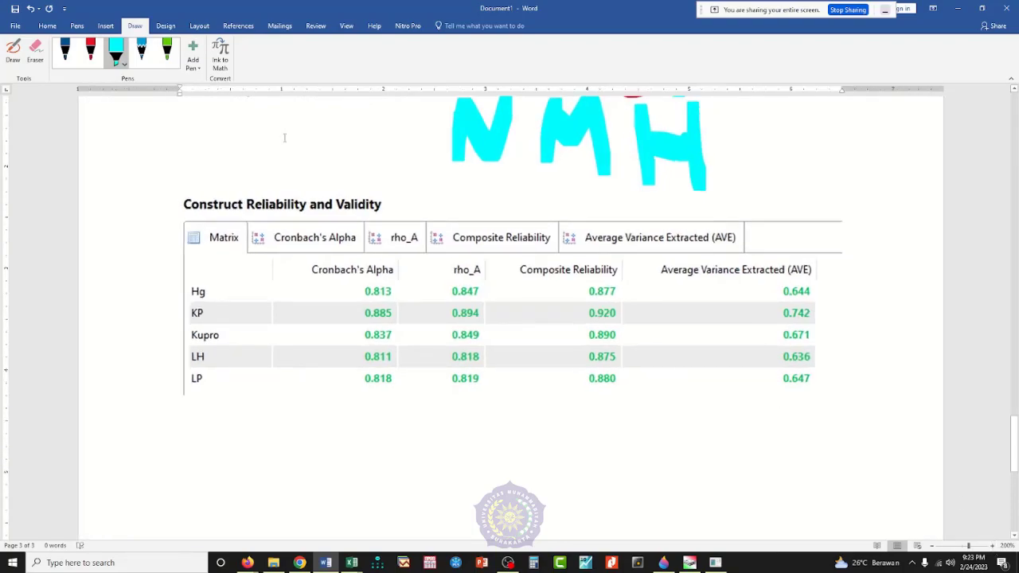
Step: With the red pen, circle Hg, LH and the column of AVE values, and write ">0,5" below that column
left_click(90, 52)
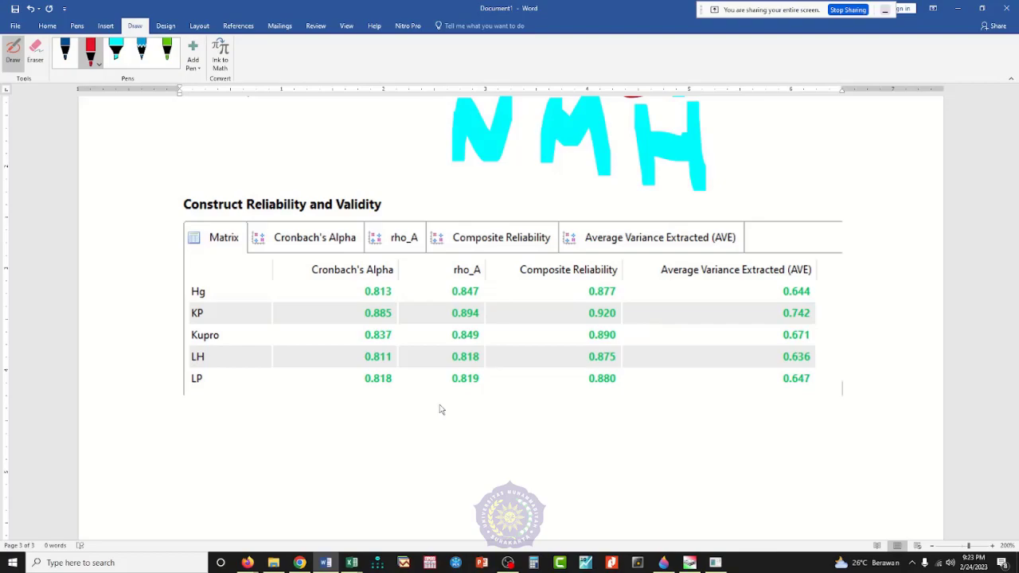
mouse_move(212, 284)
left_mouse_down()
mouse_move(188, 295)
mouse_move(193, 309)
mouse_move(226, 301)
mouse_move(213, 291)
left_mouse_up()
mouse_move(205, 350)
left_mouse_down()
mouse_move(188, 354)
mouse_move(185, 367)
mouse_move(212, 368)
mouse_move(198, 349)
left_mouse_up()
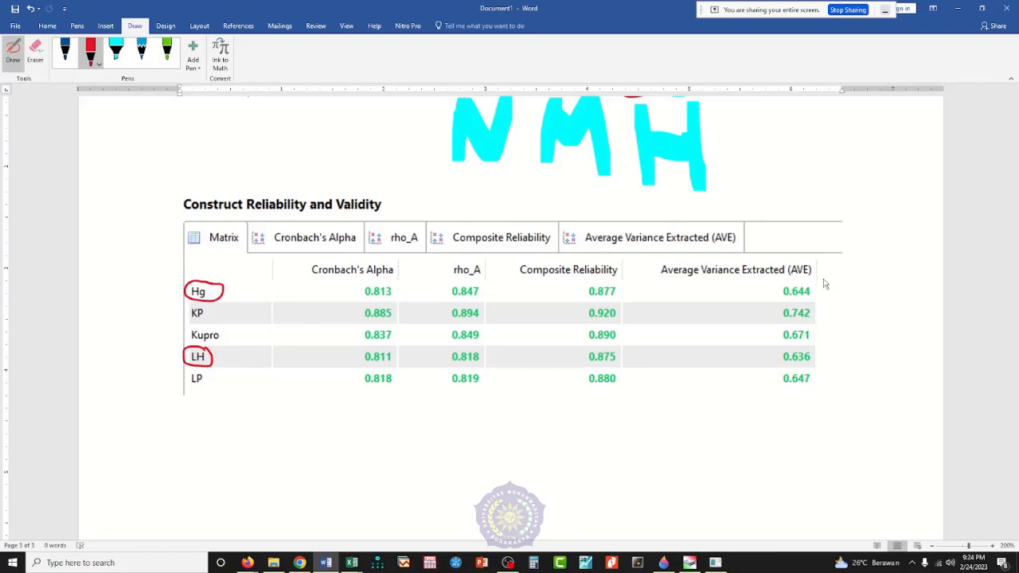
mouse_move(818, 284)
left_mouse_down()
mouse_move(761, 303)
mouse_move(799, 430)
mouse_move(829, 288)
mouse_move(810, 280)
left_mouse_up()
mouse_move(830, 427)
left_mouse_down()
mouse_move(837, 453)
mouse_move(858, 442)
mouse_move(876, 451)
mouse_move(875, 426)
mouse_move(889, 439)
mouse_move(876, 449)
left_mouse_up()
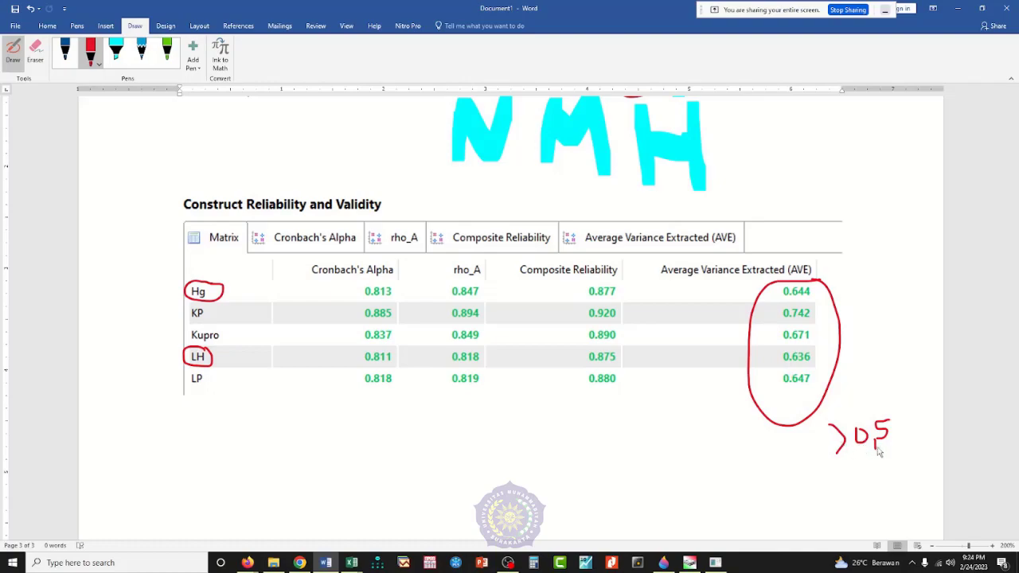
Step: Write "=V" in red beside the ">0,5" note and draw a short horizontal line beside LH's AVE value
mouse_move(893, 396)
left_mouse_down()
mouse_move(907, 395)
mouse_move(922, 415)
mouse_move(937, 390)
left_mouse_up()
left_click_drag(815, 357, 853, 356)
scroll(753, 460, "down", 3)
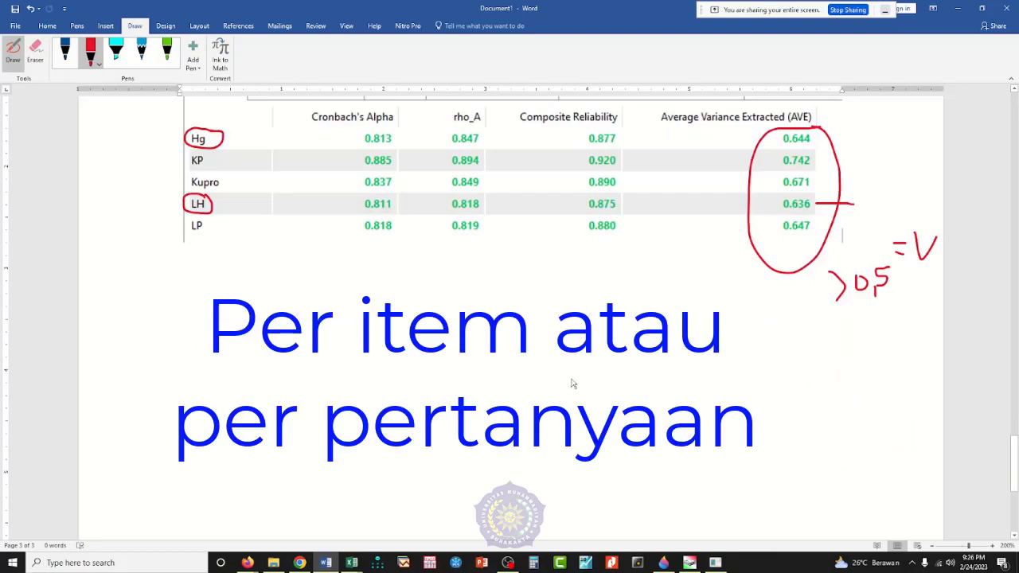
Step: Show the Outer Loadings results in SmartPLS and select only that table from its screenshot in Paint 3D for copying
left_click(715, 563)
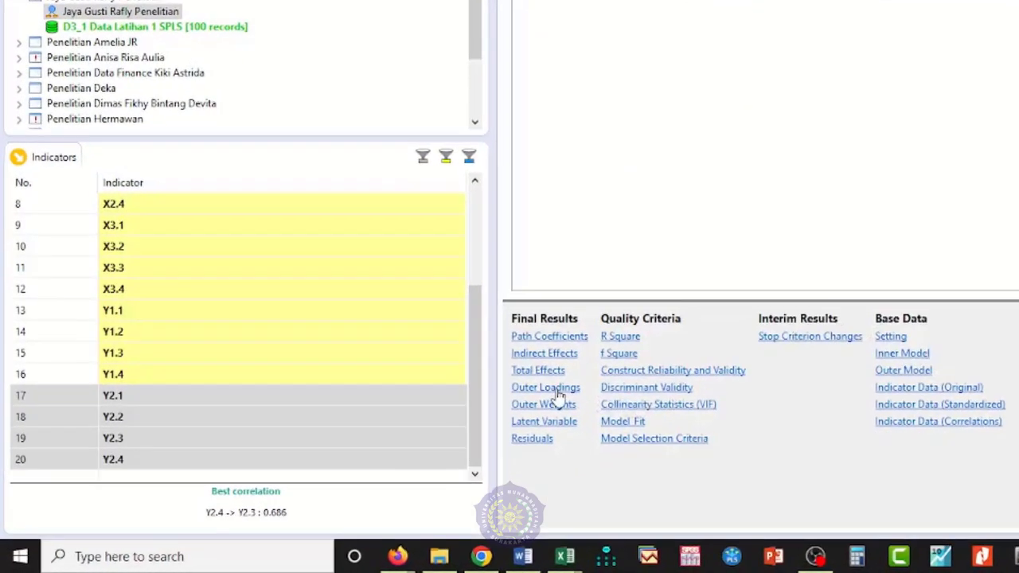
left_click(558, 391)
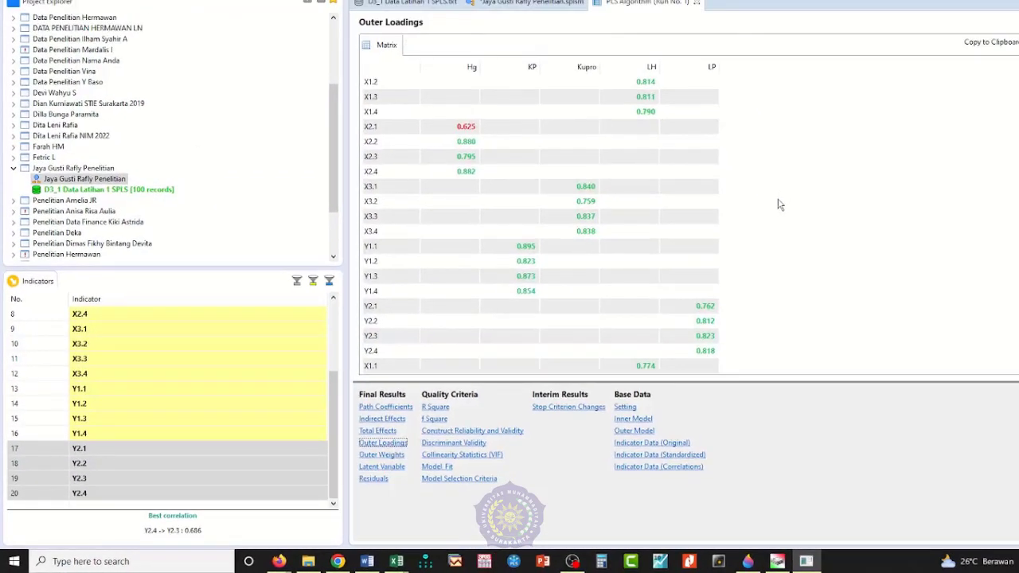
left_click(747, 562)
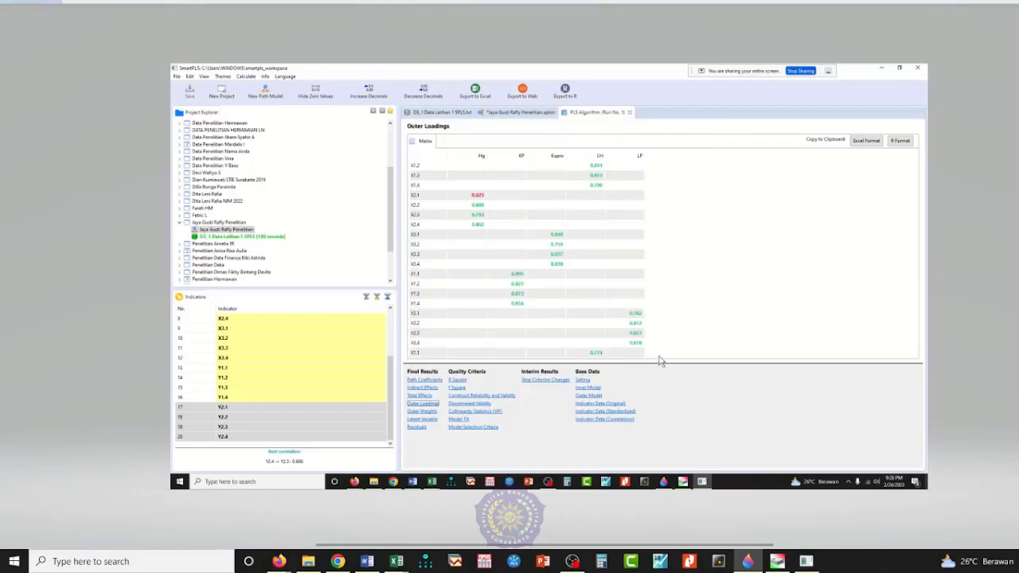
left_click_drag(404, 121, 653, 359)
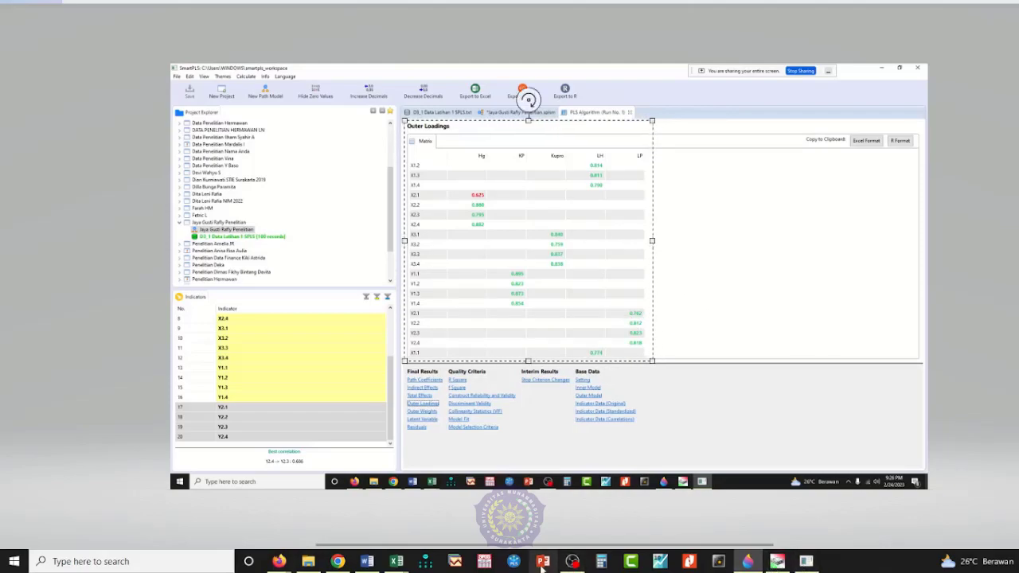
Step: Switch to Word's Document1 and paste the Outer Loadings table image below the Construct Reliability and Validity table
left_click(367, 561)
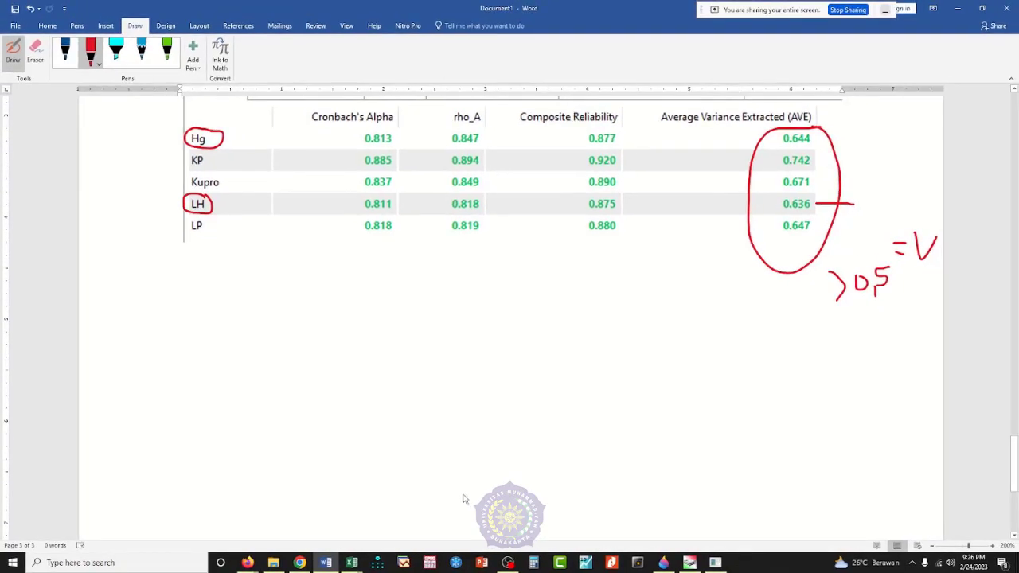
key("ctrl+v")
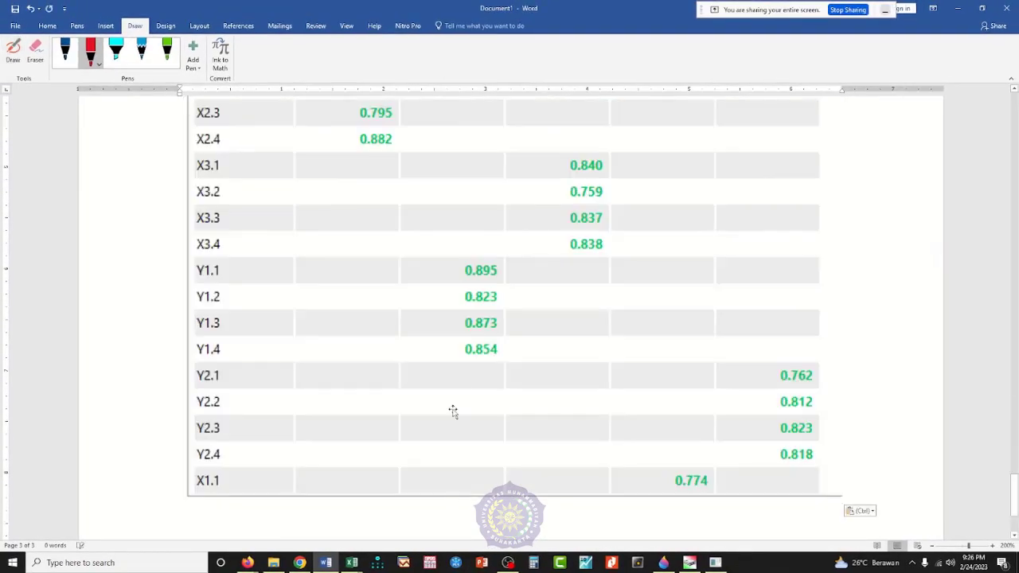
scroll(462, 391, "up", 3)
scroll(463, 391, "up", 2)
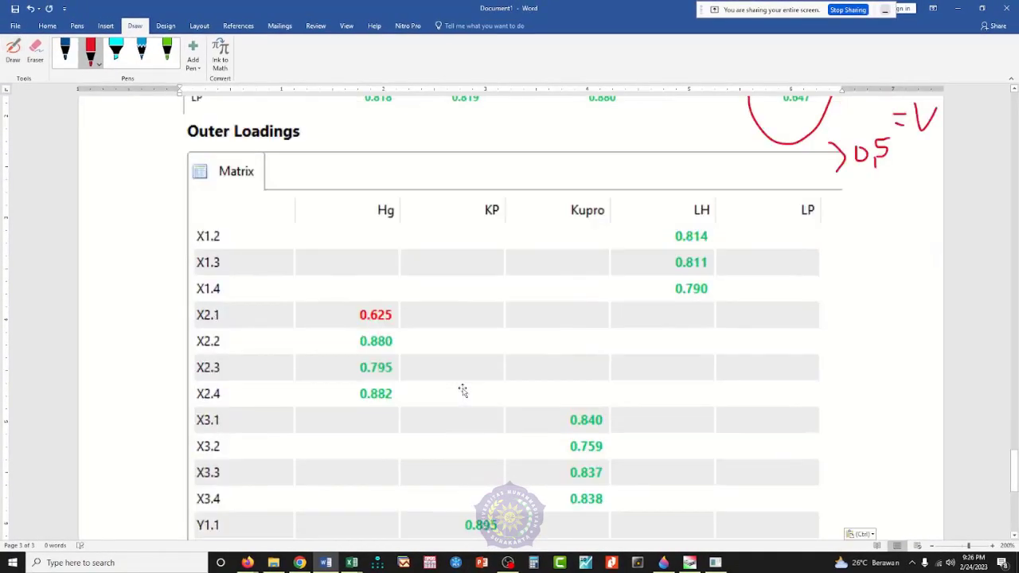
Step: With the green pen, circle the Outer Loadings heading, write ">0,7" beside it, and underline the red ">0,5" note
scroll(469, 388, "down", 1)
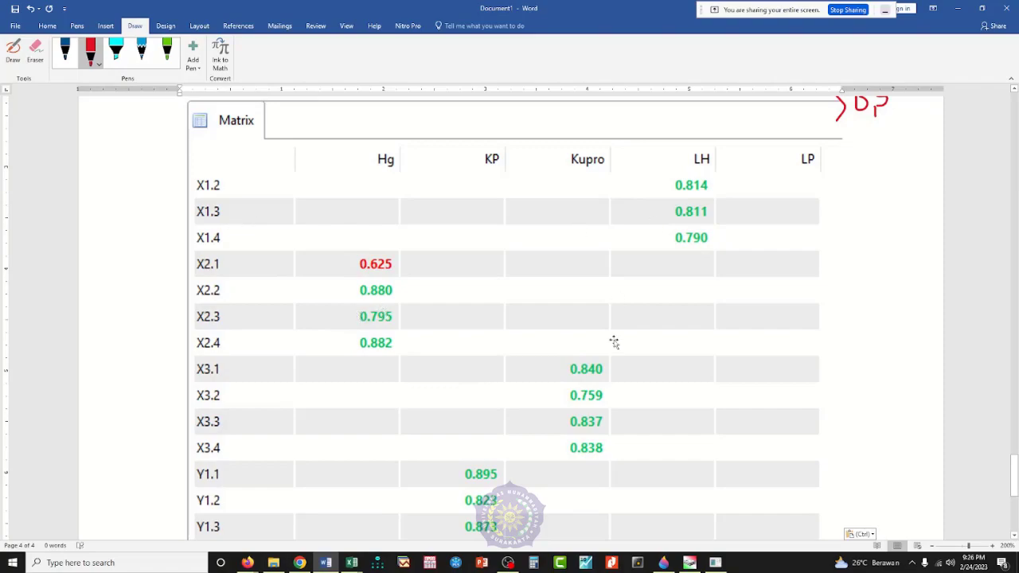
scroll(613, 341, "down", 6)
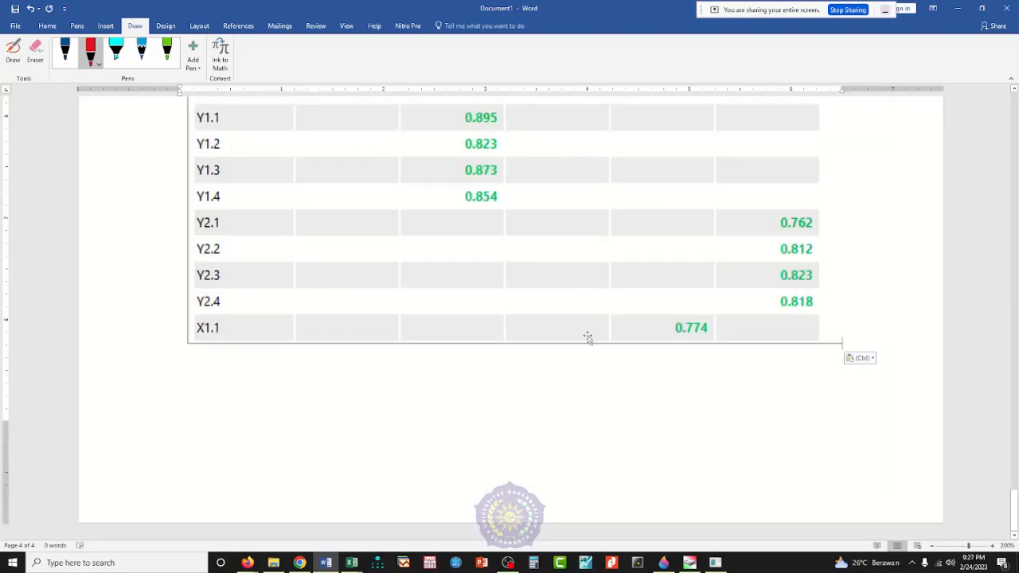
scroll(686, 336, "up", 7)
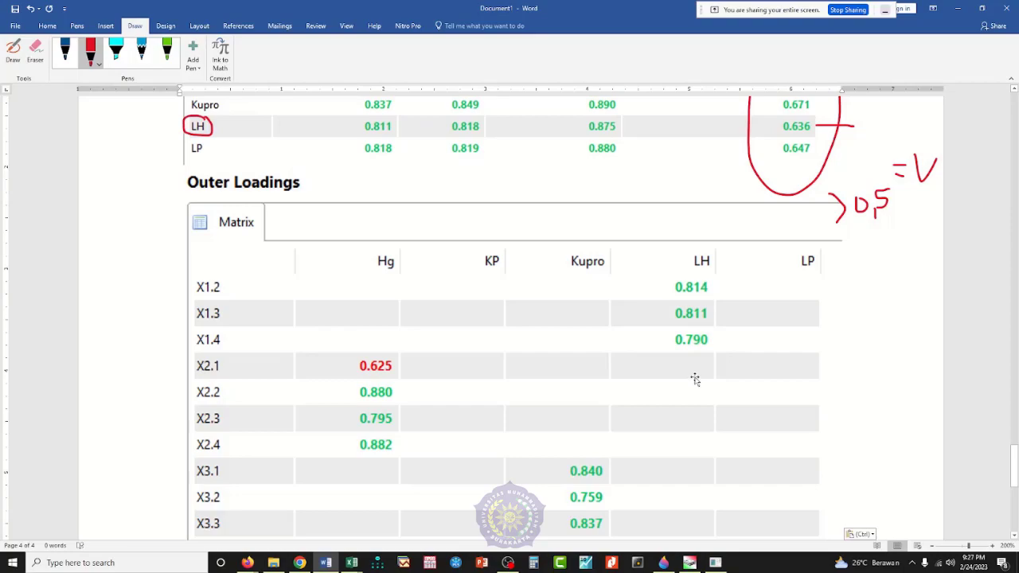
scroll(695, 380, "down", 5)
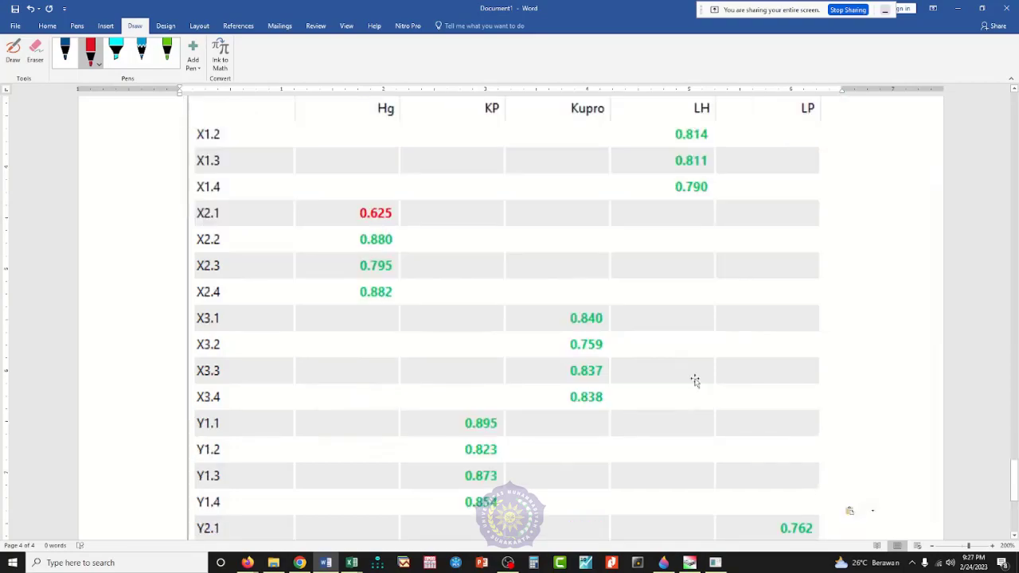
scroll(695, 380, "up", 5)
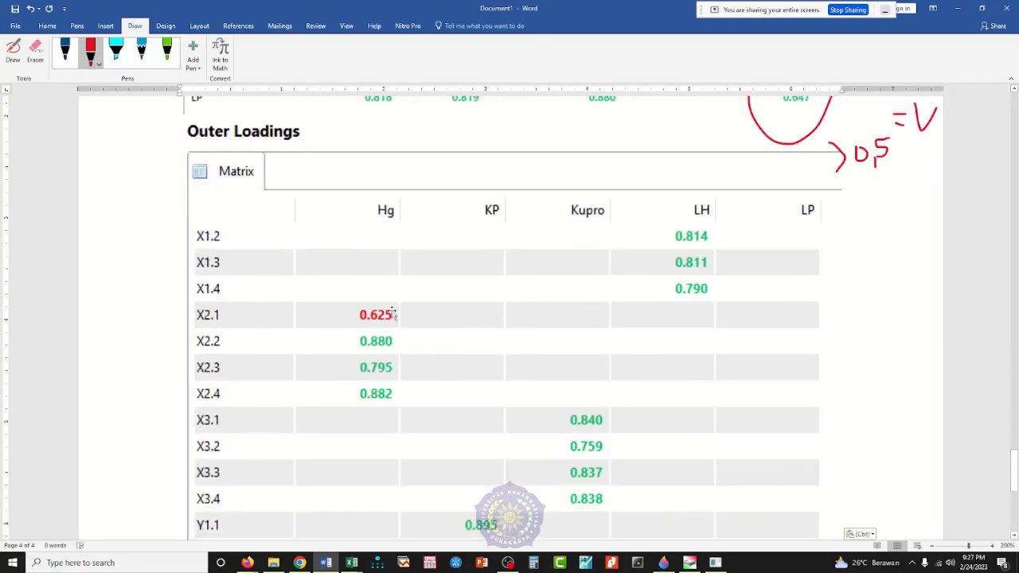
scroll(387, 317, "up", 2)
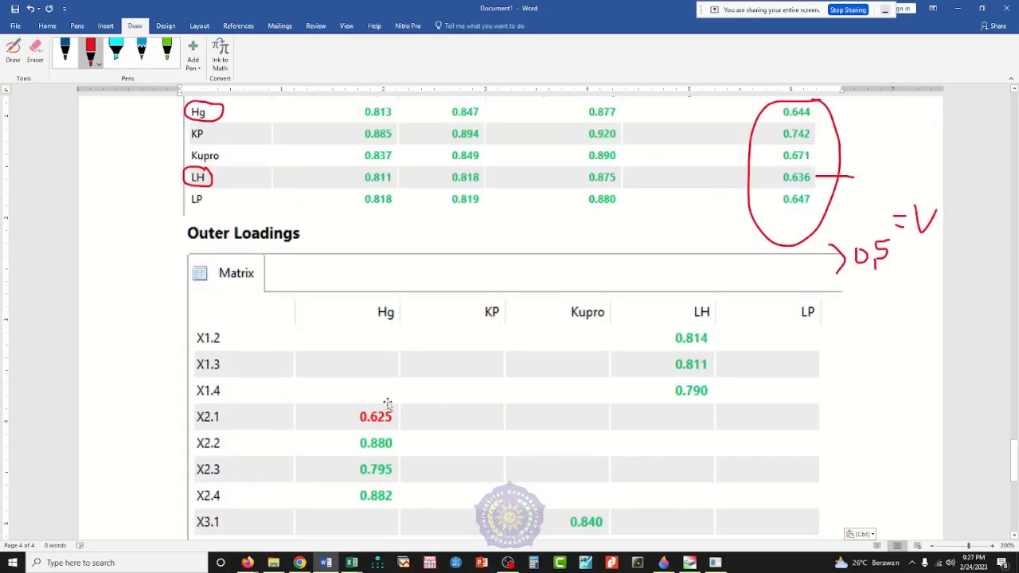
left_click(166, 52)
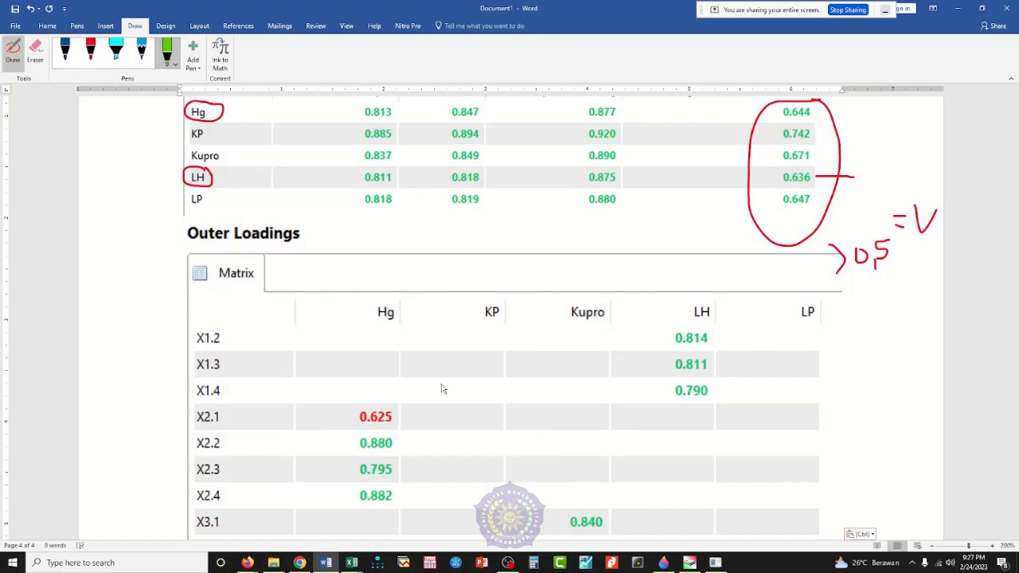
mouse_move(296, 218)
left_mouse_down()
mouse_move(249, 215)
mouse_move(191, 248)
mouse_move(311, 241)
mouse_move(305, 231)
mouse_move(375, 240)
mouse_move(342, 255)
left_mouse_up()
mouse_move(399, 232)
left_mouse_down()
mouse_move(406, 253)
mouse_move(415, 232)
mouse_move(427, 271)
mouse_move(455, 227)
mouse_move(452, 275)
mouse_move(459, 250)
left_mouse_up()
left_click_drag(836, 286, 911, 285)
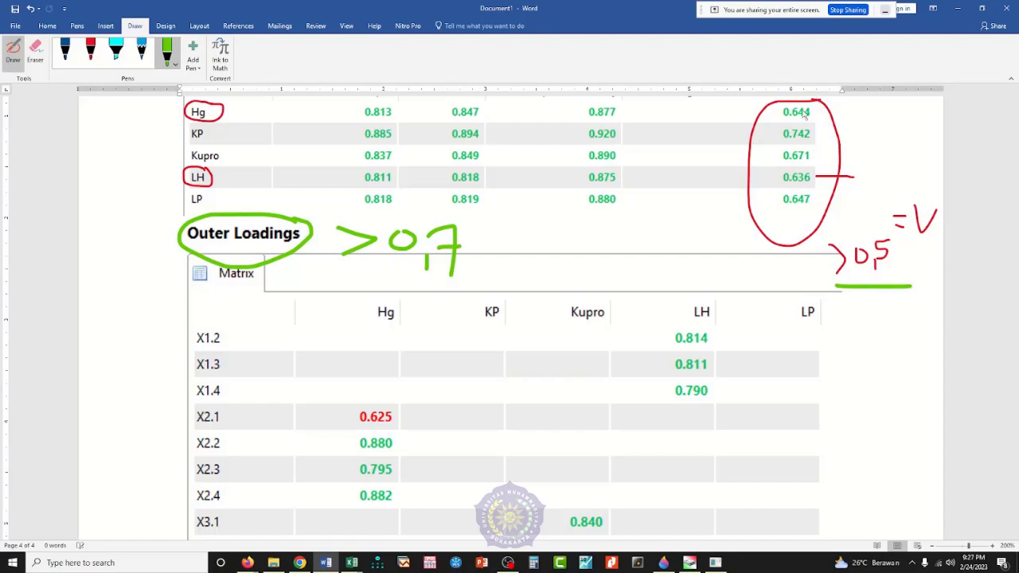
Step: Circle X2.1's outer loading in green, bracket the rows X2.1 to X2.4, and label the bracket "Hg"
scroll(816, 176, "up", 2)
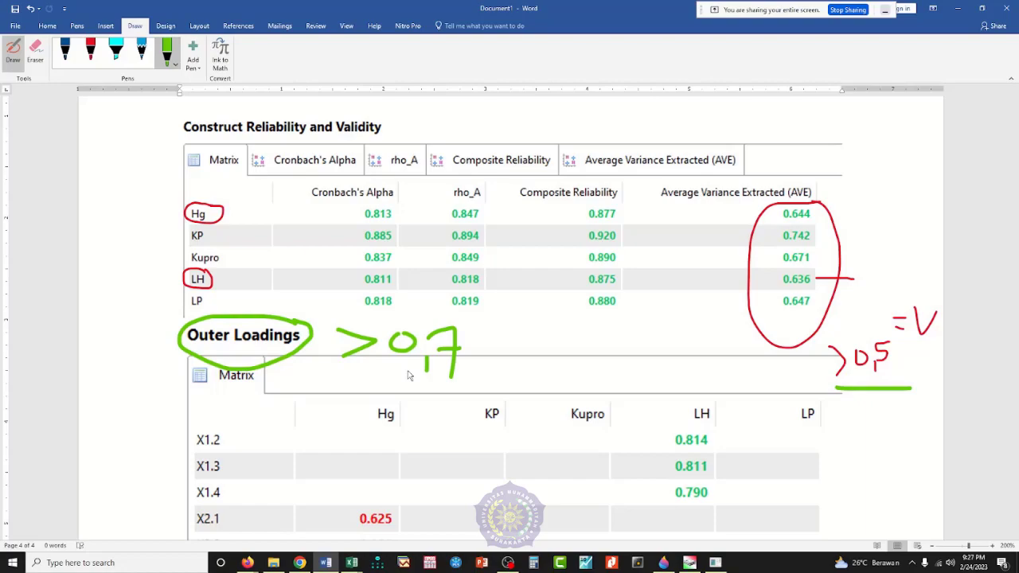
scroll(419, 379, "down", 3)
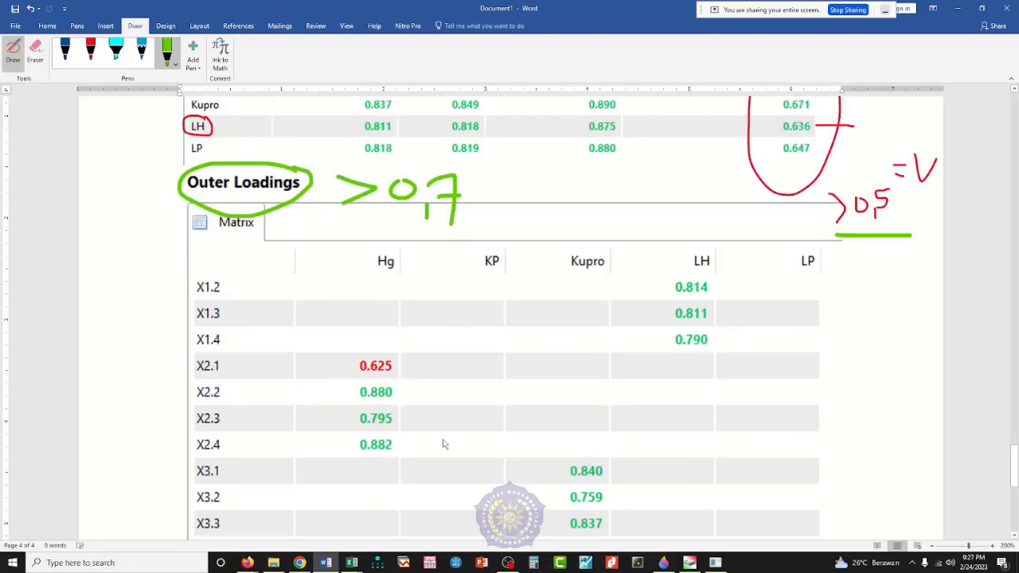
mouse_move(393, 334)
left_mouse_down()
mouse_move(349, 377)
mouse_move(405, 381)
mouse_move(408, 336)
left_mouse_up()
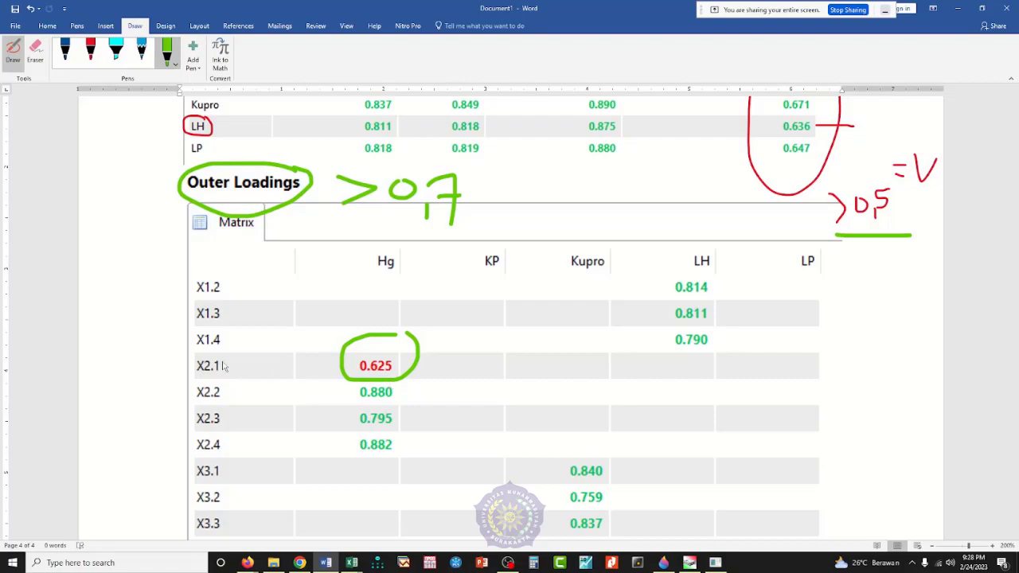
mouse_move(225, 364)
left_mouse_down()
mouse_move(239, 394)
mouse_move(238, 460)
mouse_move(227, 458)
left_mouse_up()
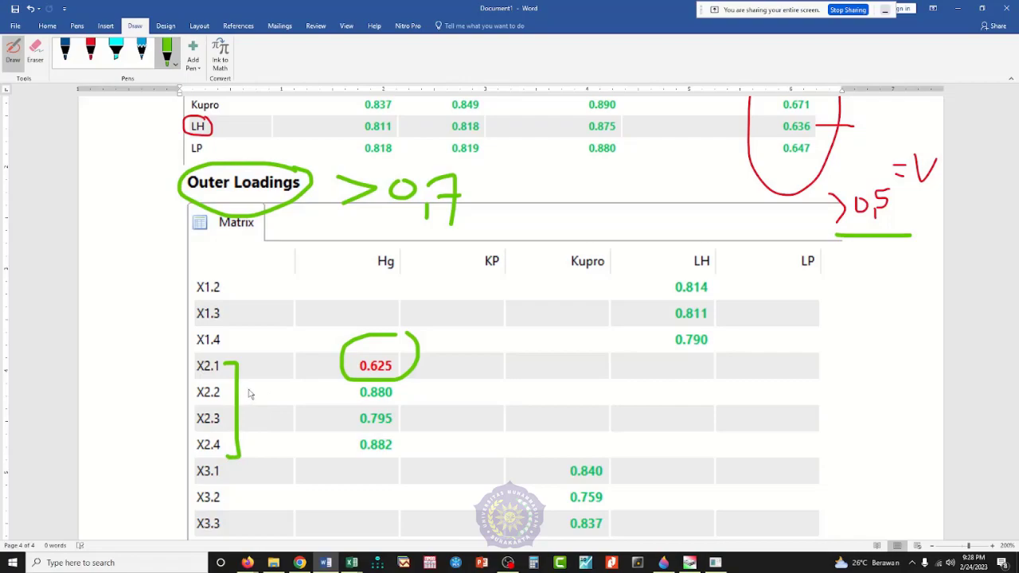
mouse_move(256, 388)
left_mouse_down()
mouse_move(256, 432)
mouse_move(262, 408)
mouse_move(277, 407)
mouse_move(274, 421)
mouse_move(307, 415)
mouse_move(285, 436)
left_mouse_up()
Step: Draw a short green line beside Hg's AVE value and compare that value with the outer loadings of Hg's items
scroll(290, 419, "up", 3)
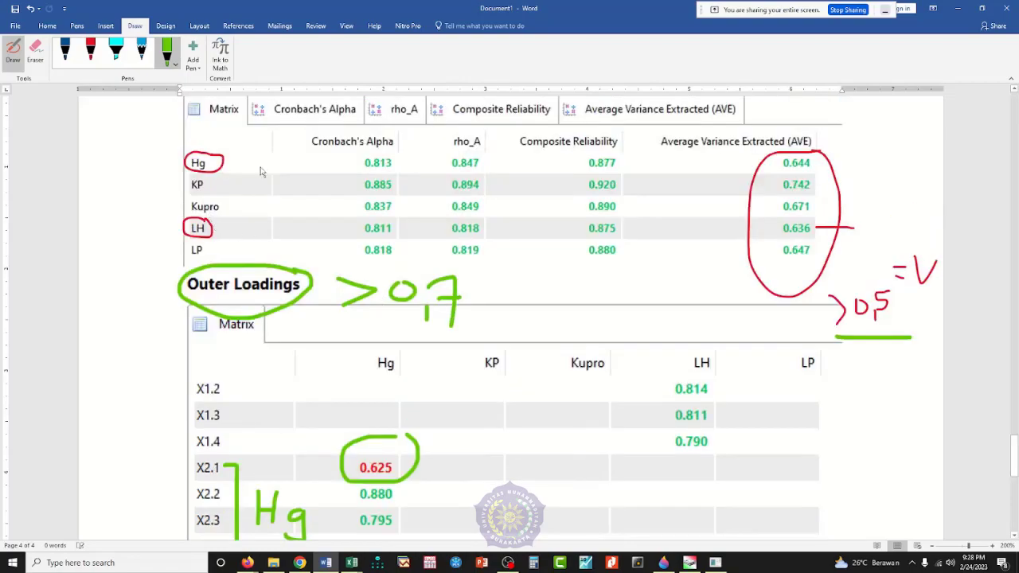
left_click_drag(820, 165, 853, 164)
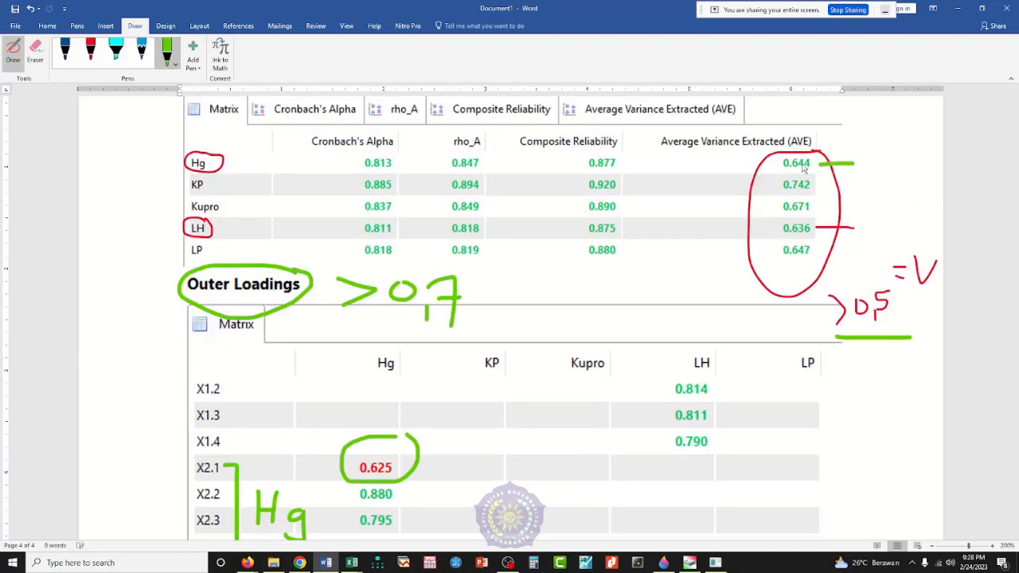
scroll(553, 423, "down", 4)
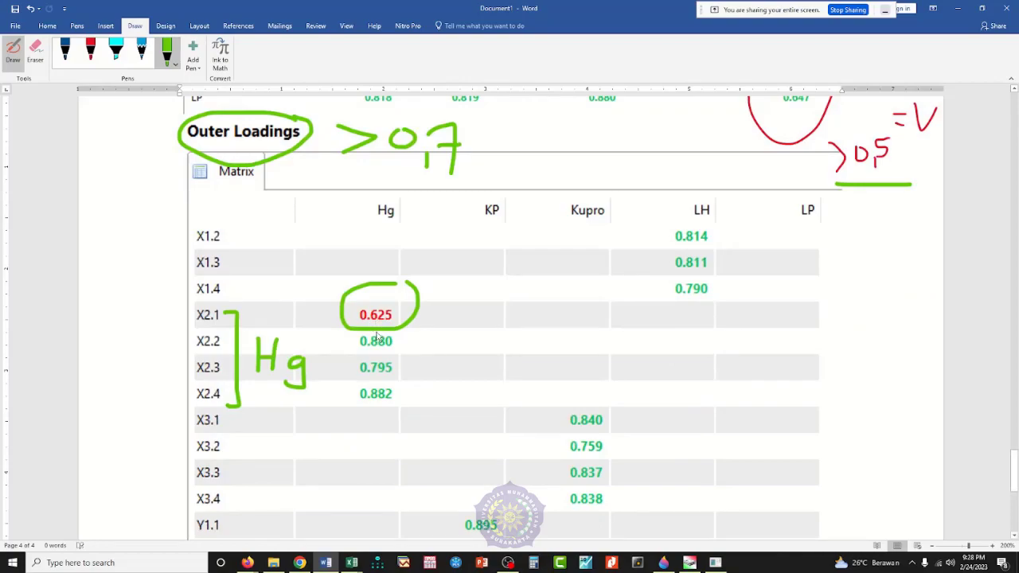
scroll(414, 366, "up", 7)
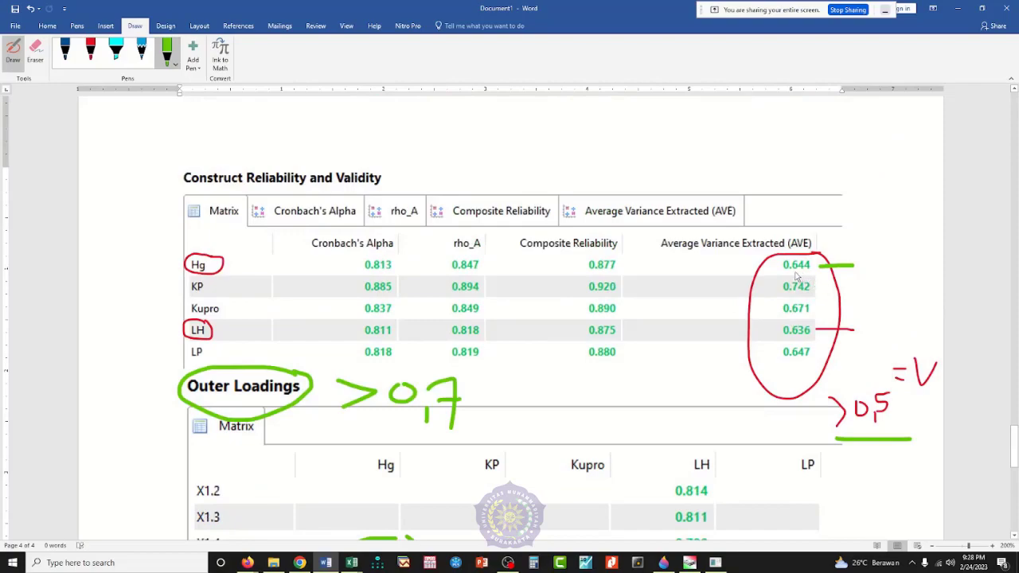
Step: With the red pen, write "0,5-0,6" beside the circled X2.1 loading and enclose the range in an outline
scroll(624, 398, "down", 10)
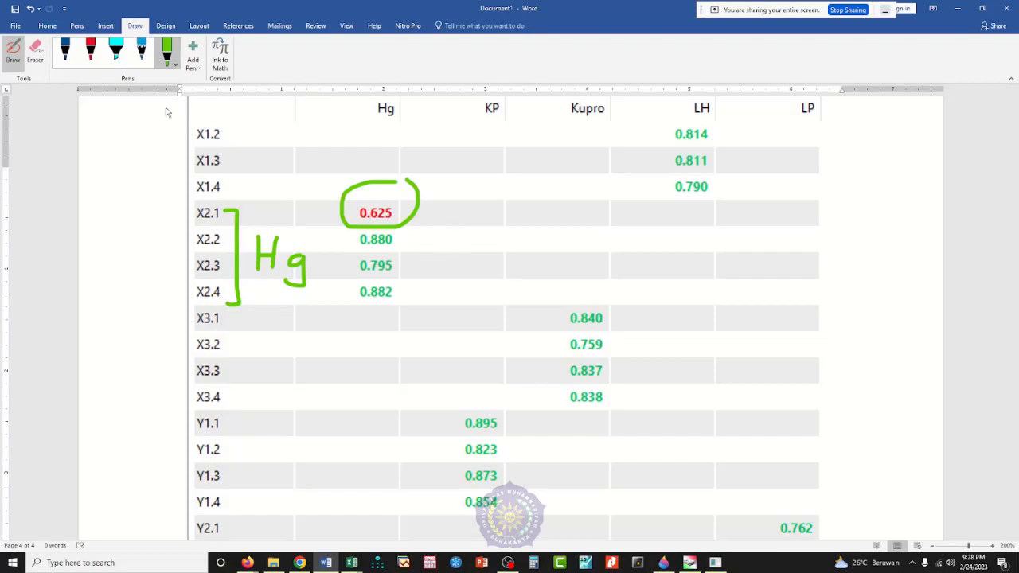
left_click(90, 53)
mouse_move(451, 230)
left_mouse_down()
mouse_move(437, 243)
mouse_move(451, 231)
mouse_move(464, 253)
mouse_move(480, 234)
mouse_move(487, 252)
mouse_move(515, 239)
left_mouse_up()
mouse_move(532, 234)
left_mouse_down()
mouse_move(524, 243)
mouse_move(545, 238)
mouse_move(548, 254)
left_mouse_up()
mouse_move(567, 230)
left_mouse_down()
mouse_move(566, 252)
mouse_move(561, 245)
left_mouse_up()
mouse_move(613, 214)
left_mouse_down()
mouse_move(542, 209)
mouse_move(407, 232)
mouse_move(581, 277)
mouse_move(598, 225)
left_mouse_up()
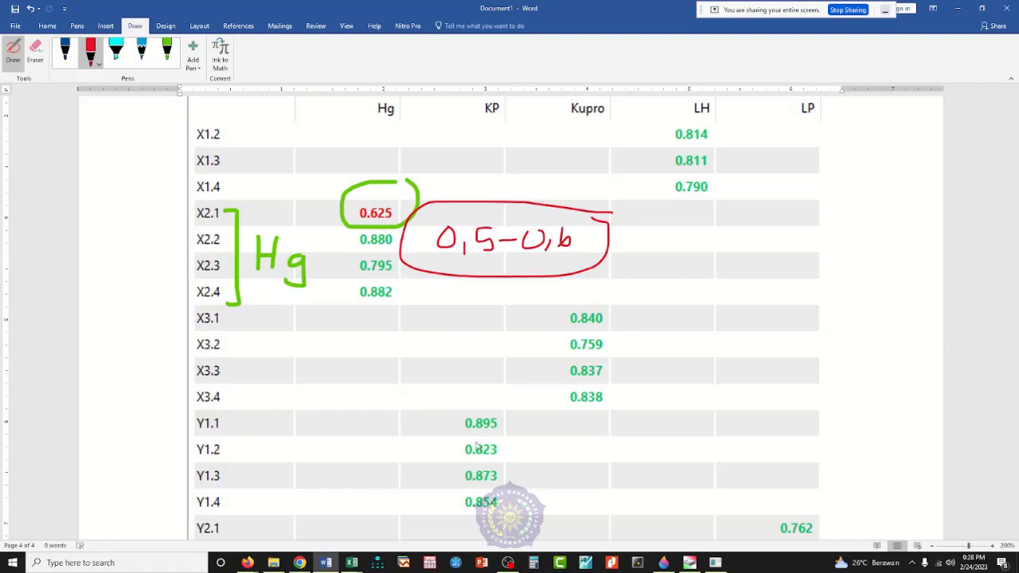
Step: Switch to SmartPLS and display the Construct Reliability and Validity results of the PLS Algorithm run
scroll(478, 445, "down", 5)
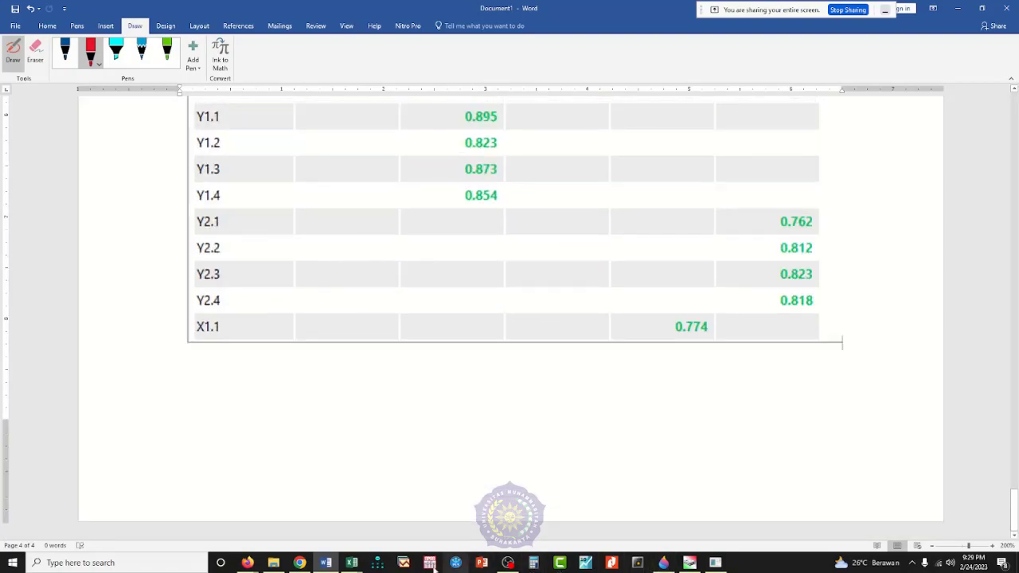
left_click(713, 565)
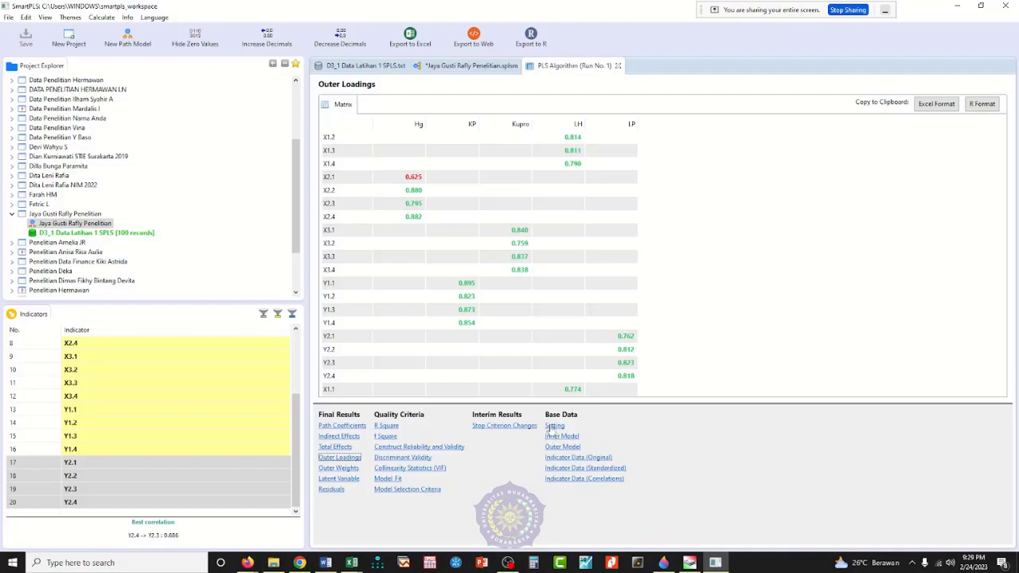
left_click(422, 447)
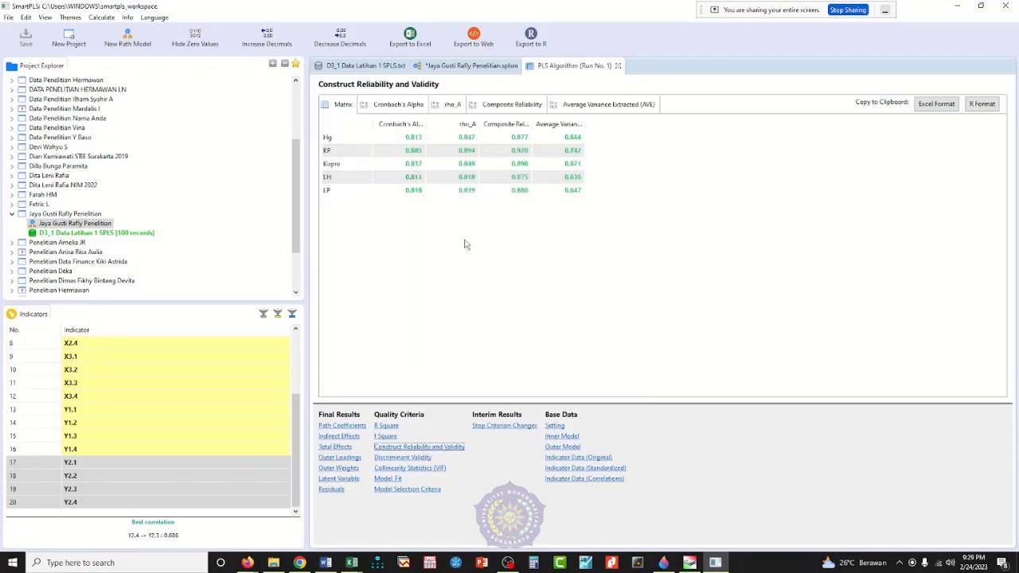
Step: In Word's Construct Reliability and Validity table, mark the Cronbach's Alpha and Composite Reliability columns with the turquoise highlighter
left_click(326, 563)
scroll(466, 449, "up", 5)
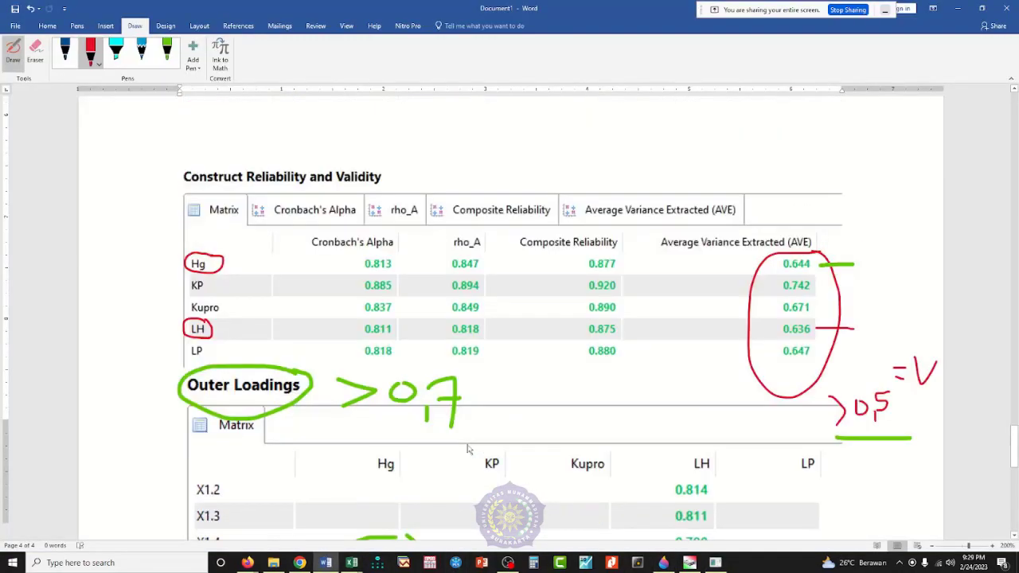
left_click(116, 53)
mouse_move(411, 234)
left_mouse_down()
mouse_move(304, 232)
mouse_move(312, 351)
mouse_move(398, 368)
mouse_move(406, 253)
mouse_move(323, 258)
mouse_move(382, 275)
mouse_move(394, 307)
mouse_move(334, 313)
mouse_move(374, 334)
mouse_move(398, 263)
mouse_move(348, 333)
mouse_move(325, 273)
mouse_move(336, 285)
mouse_move(327, 296)
left_mouse_up()
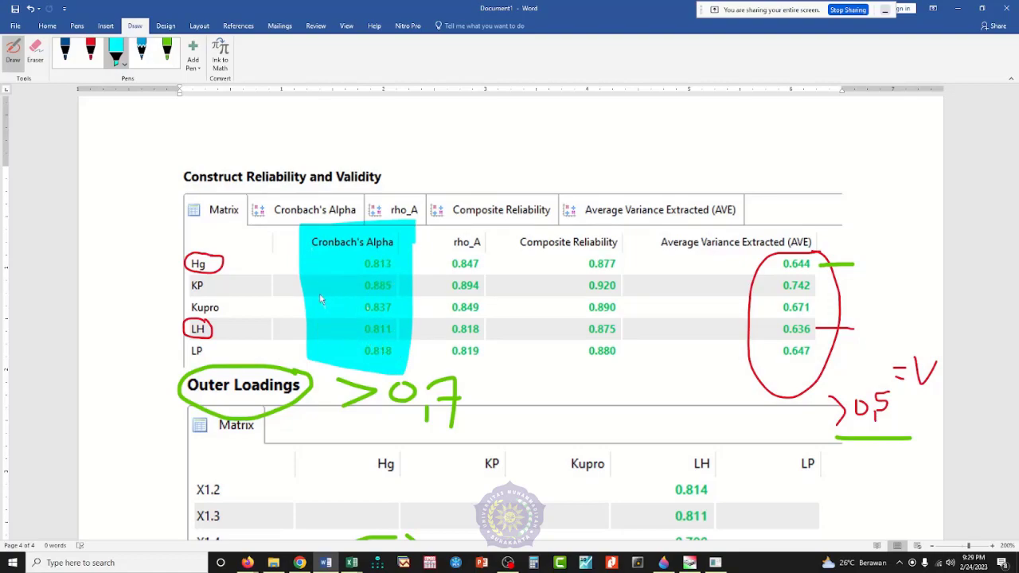
mouse_move(550, 232)
left_mouse_down()
mouse_move(593, 374)
mouse_move(605, 238)
mouse_move(615, 367)
mouse_move(590, 247)
mouse_move(587, 337)
mouse_move(597, 298)
left_mouse_up()
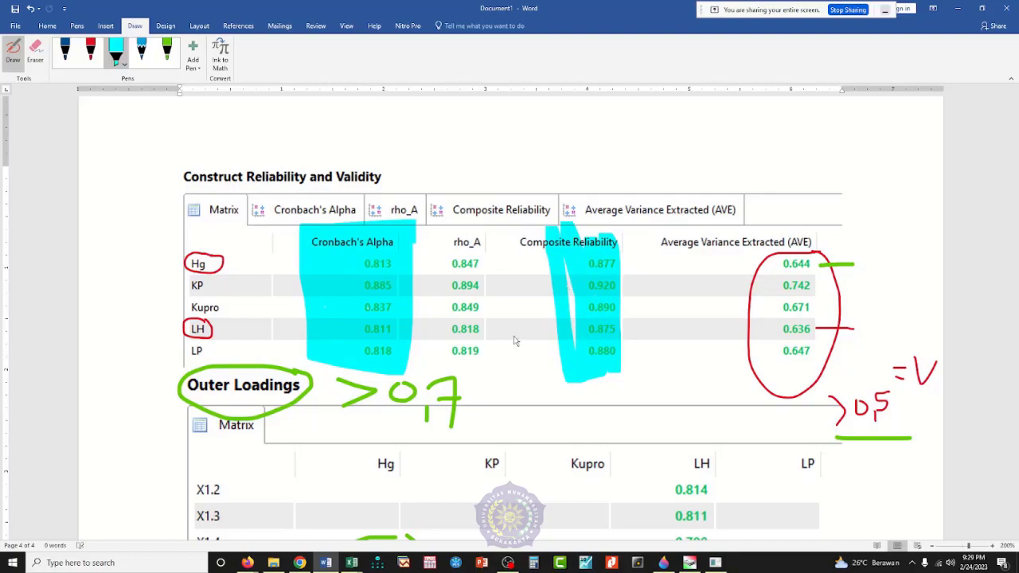
Step: Consult the validity and reliability test overview in Excel's Ilustrasi 2023 Paten.xlsx, and return to the SmartPLS results
left_click(353, 563)
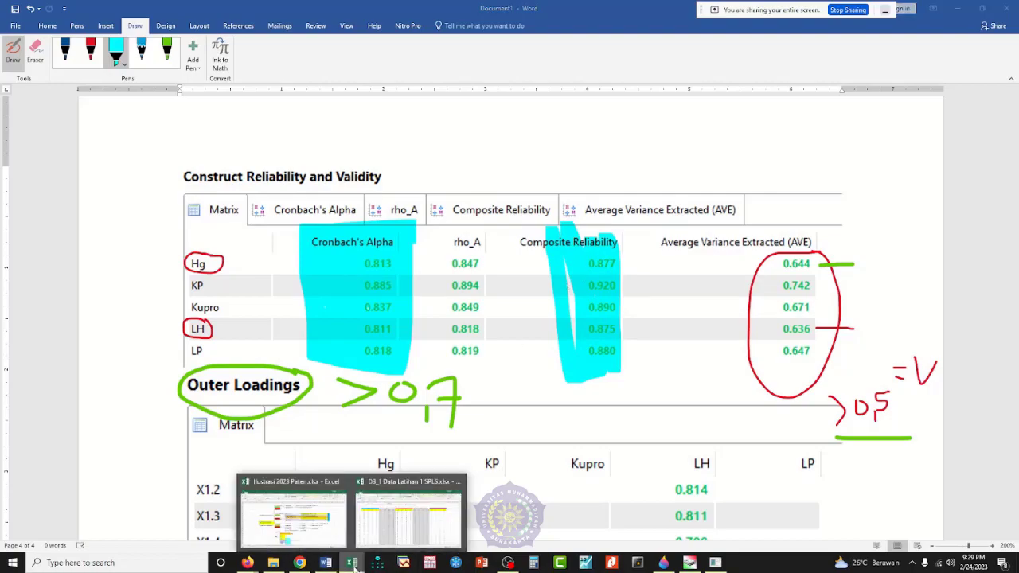
left_click(315, 534)
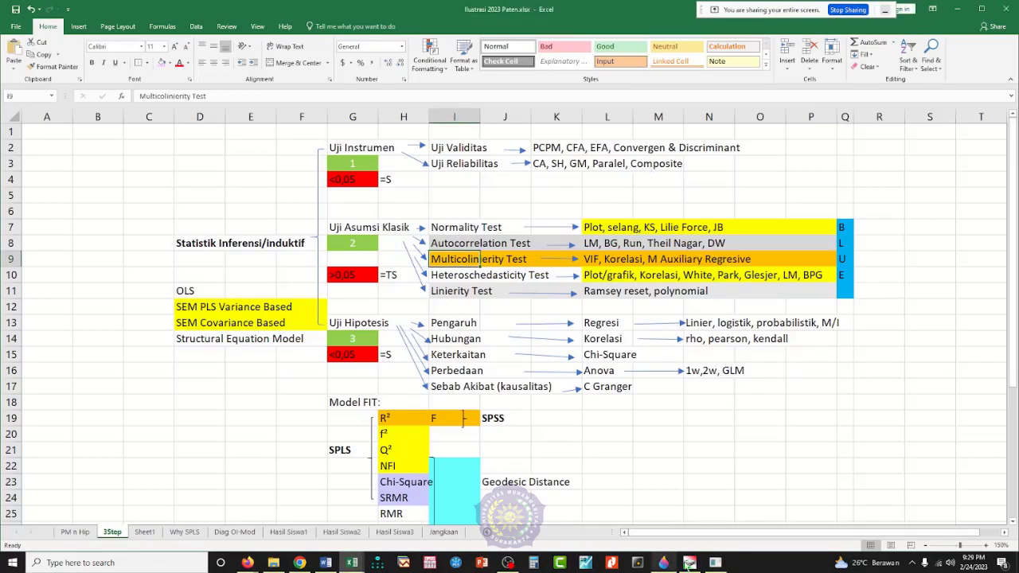
left_click(717, 563)
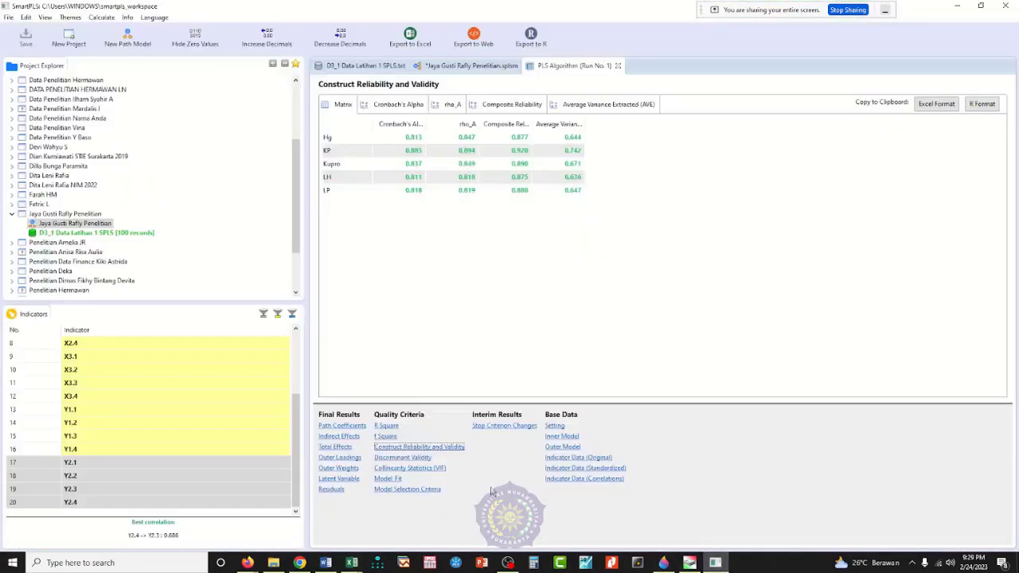
Step: Switch to Word and review the annotated Construct Reliability and Validity and Outer Loadings tables
left_click(326, 563)
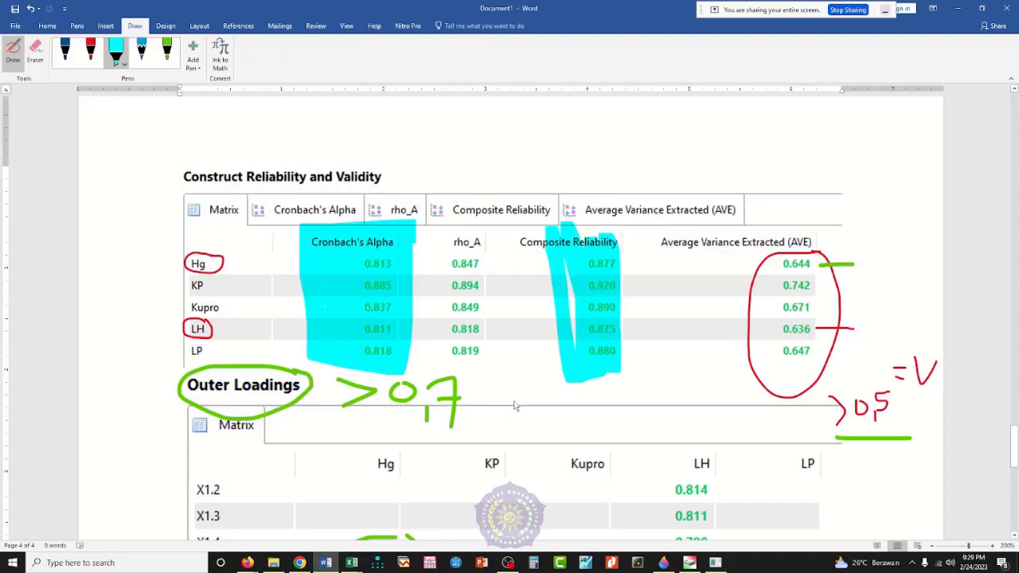
scroll(514, 407, "down", 15)
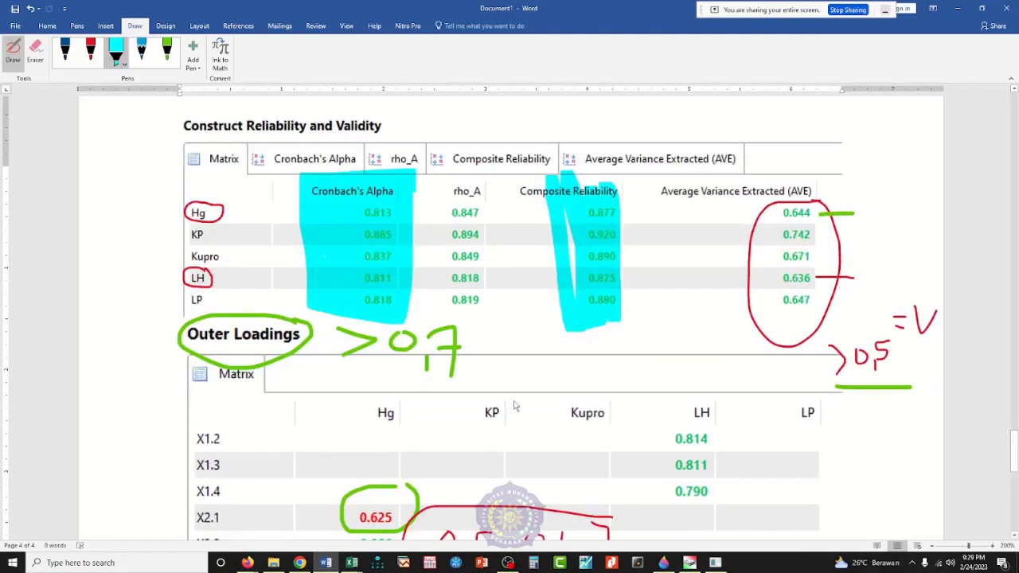
scroll(514, 407, "down", 4)
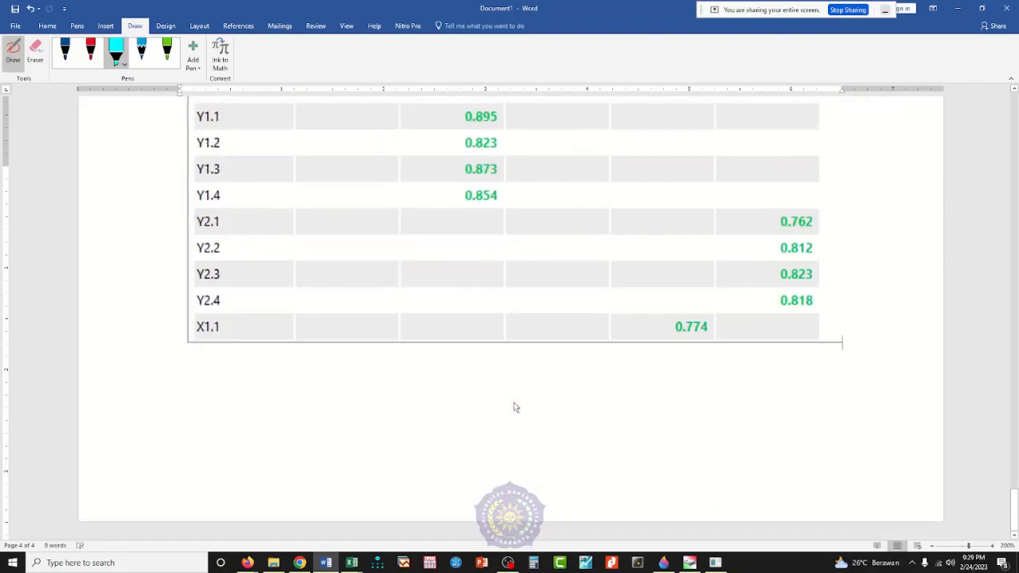
scroll(514, 403, "up", 12)
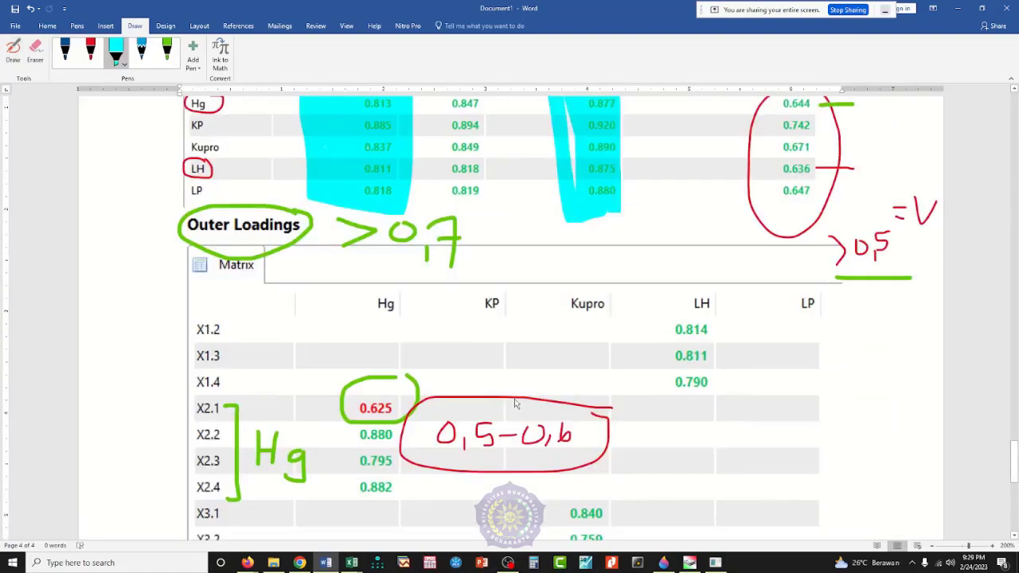
scroll(515, 404, "down", 9)
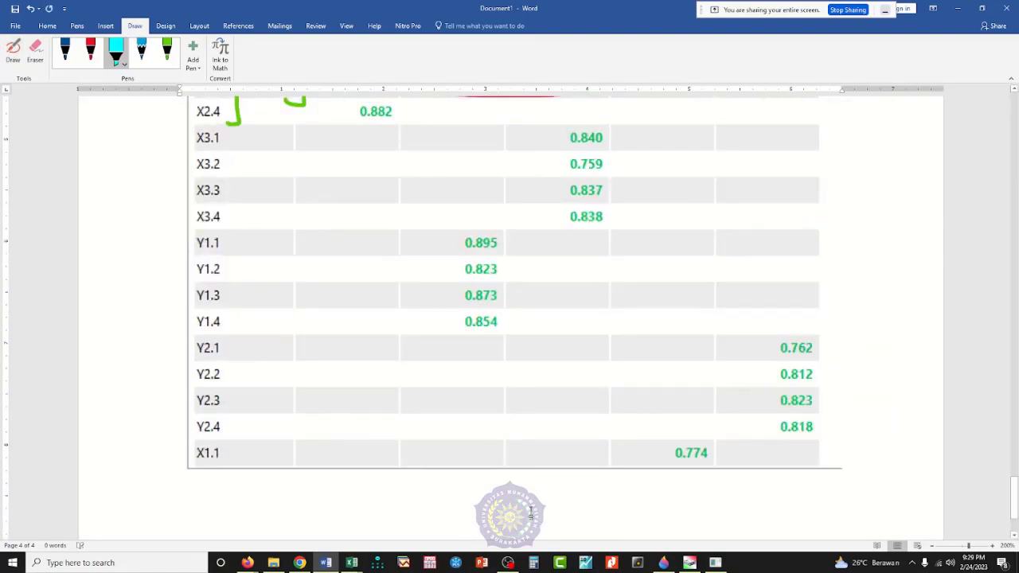
Step: Switch to SmartPLS and open the Collinearity Statistics (VIF) results, comparing the outer values and leaving the Inner VIF Values displayed
left_click(716, 564)
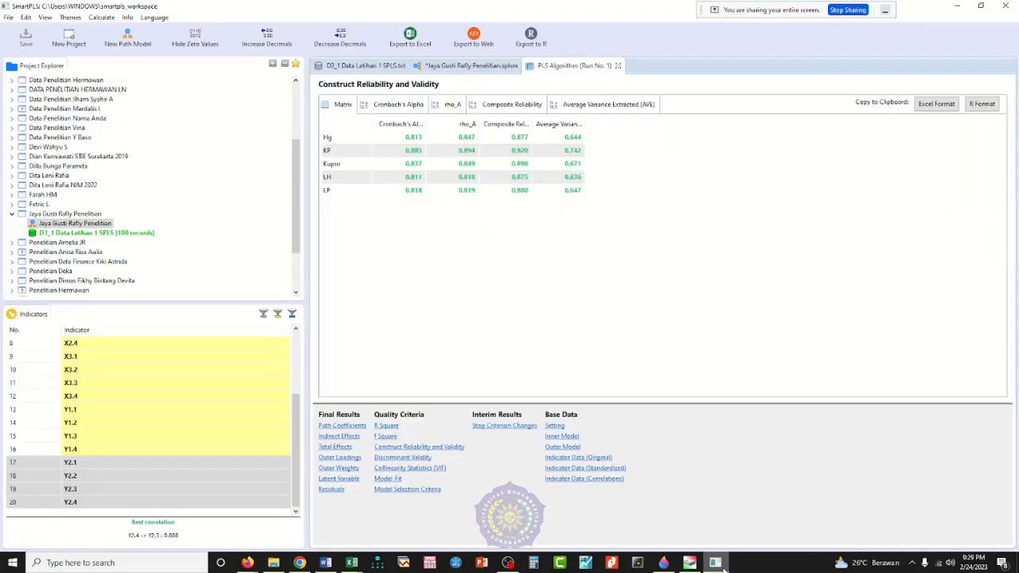
left_click(422, 469)
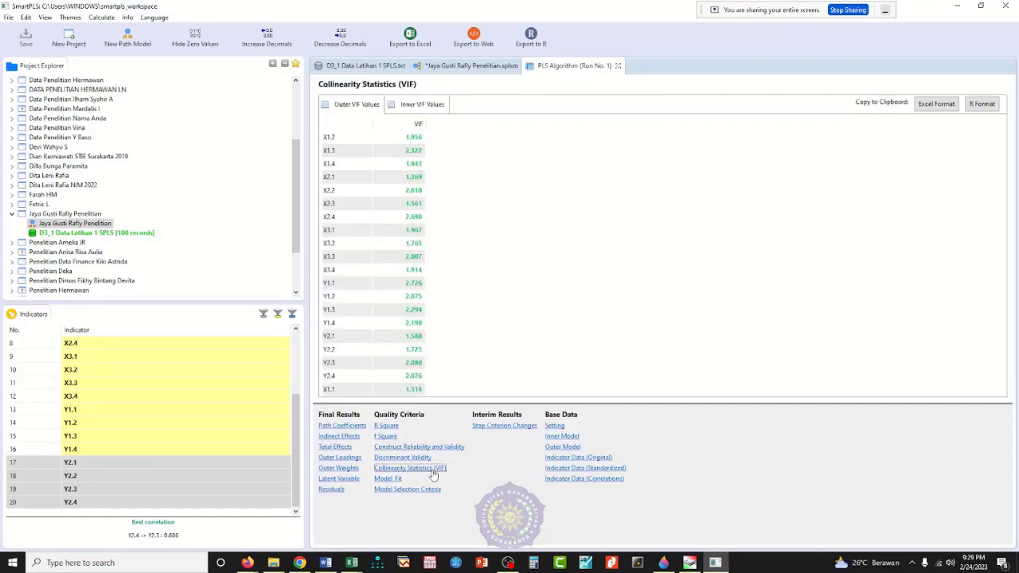
left_click(418, 110)
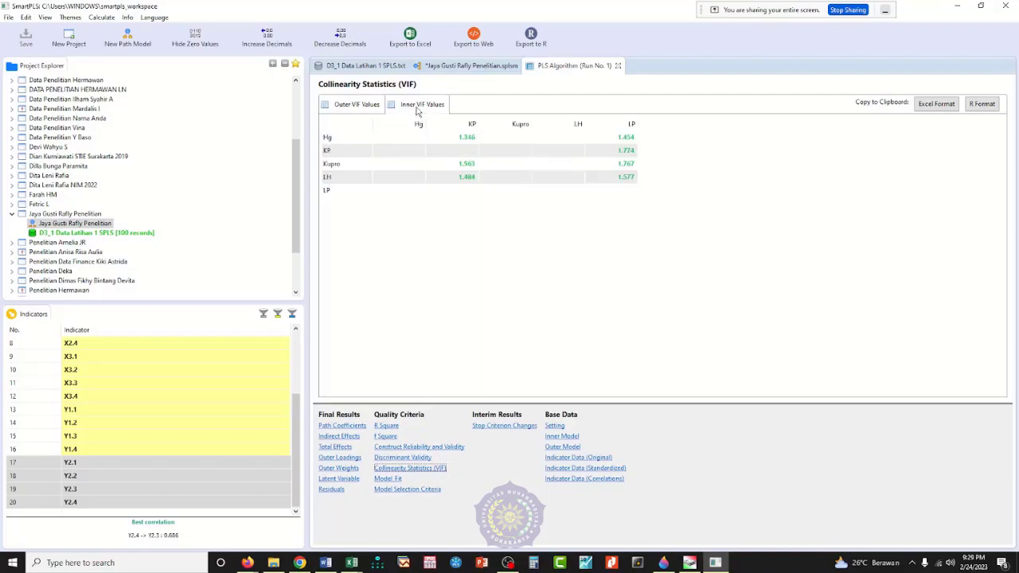
left_click(371, 110)
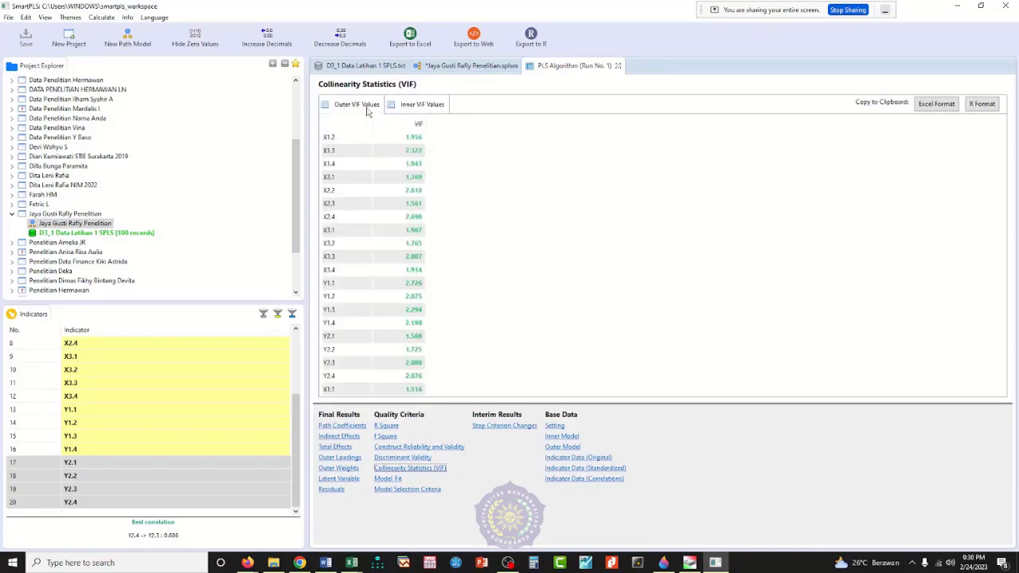
left_click(425, 111)
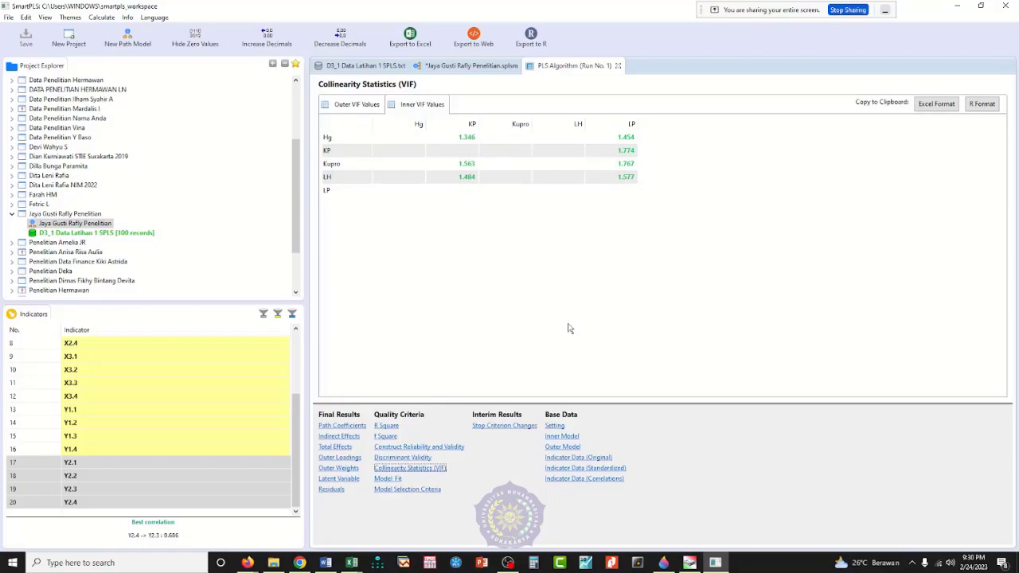
Step: Switch to Paint 3D, paste the SmartPLS screenshot over the old one and select only the Inner VIF Values table region
left_click(664, 562)
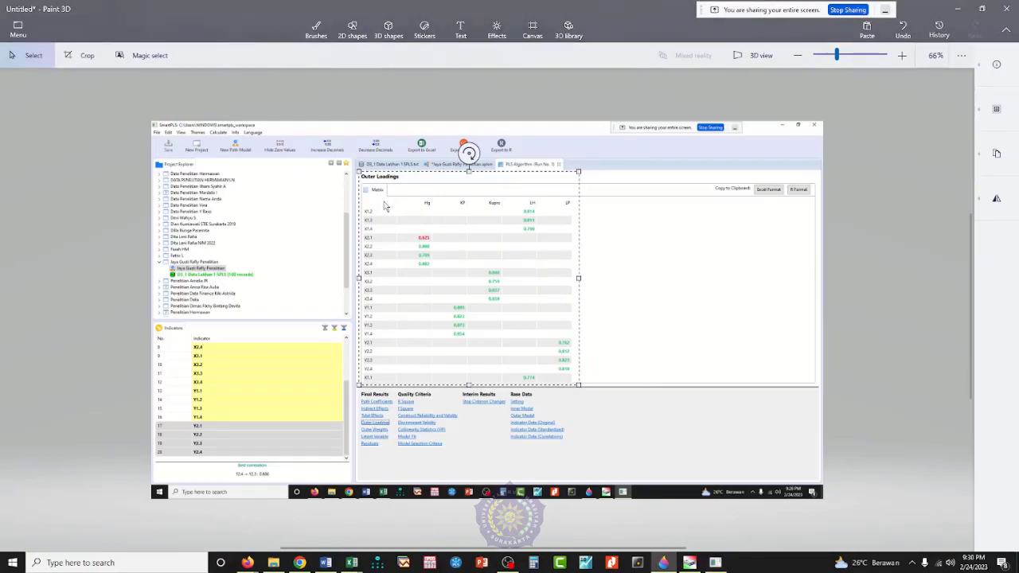
key("Escape")
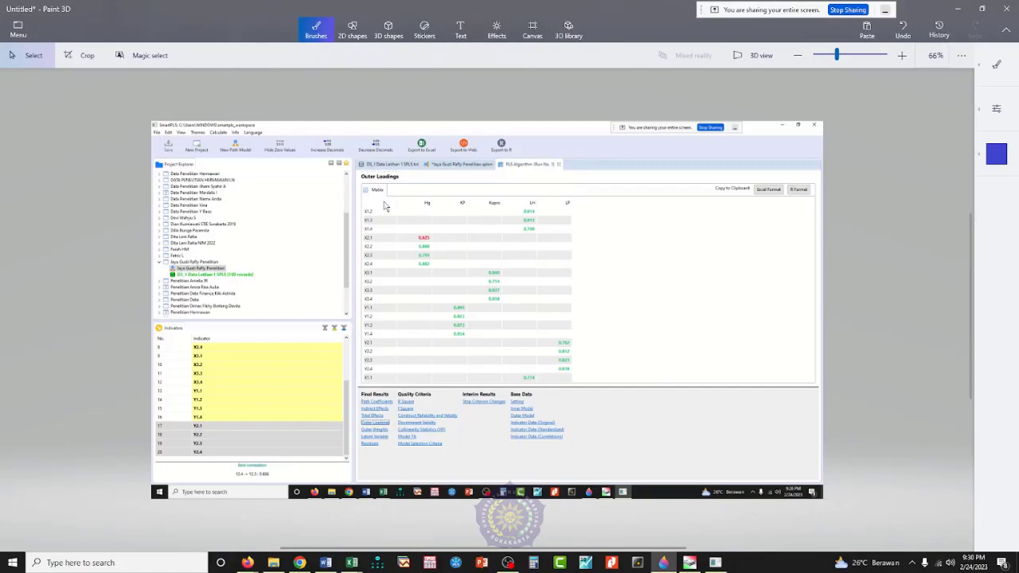
key("ctrl+v")
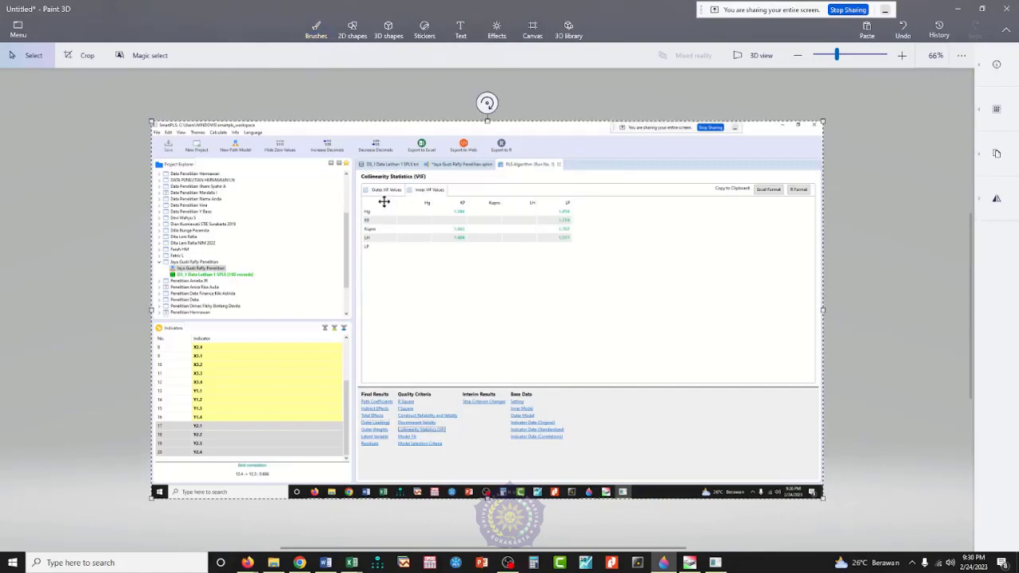
left_click(84, 61)
key("Return")
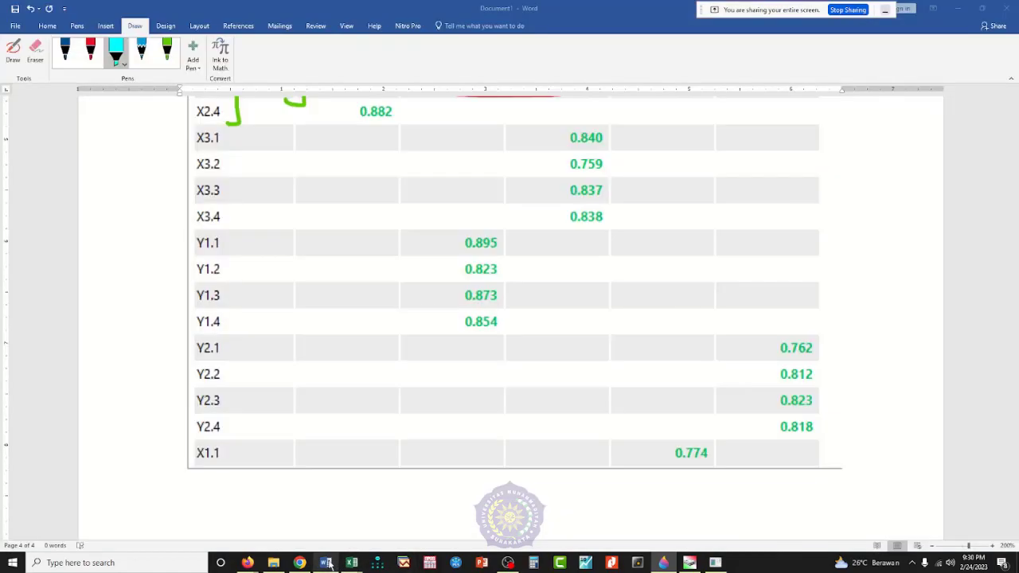
Step: Switch to Word and paste the Collinearity Statistics (VIF) table image below the Outer Loadings table
left_click(325, 563)
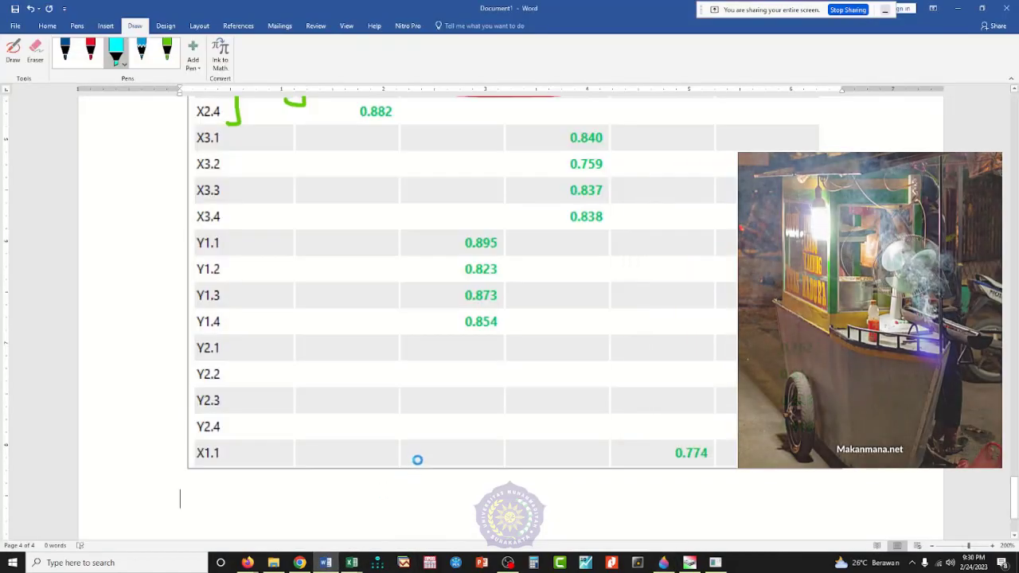
key("ctrl+v")
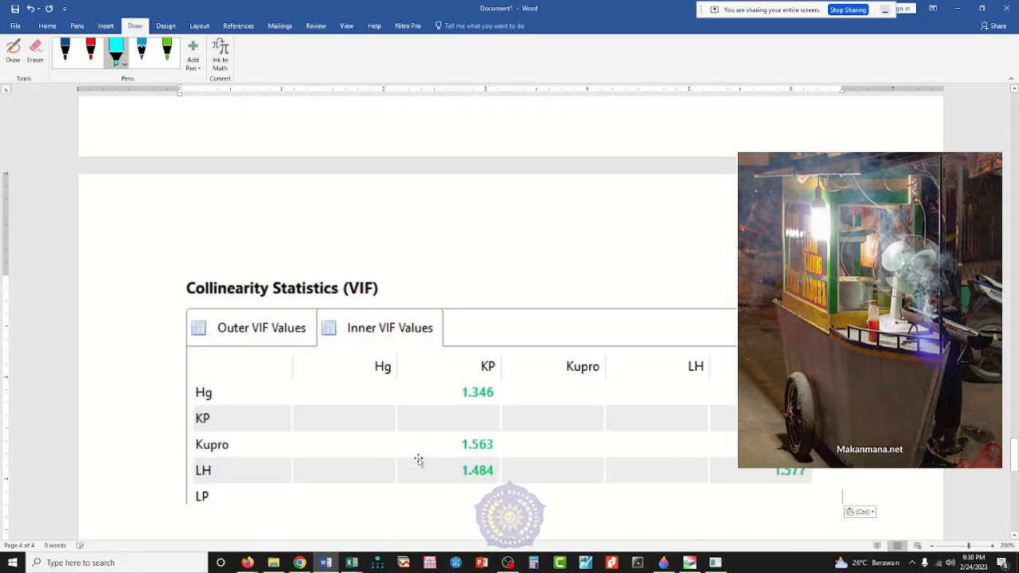
scroll(419, 453, "down", 2)
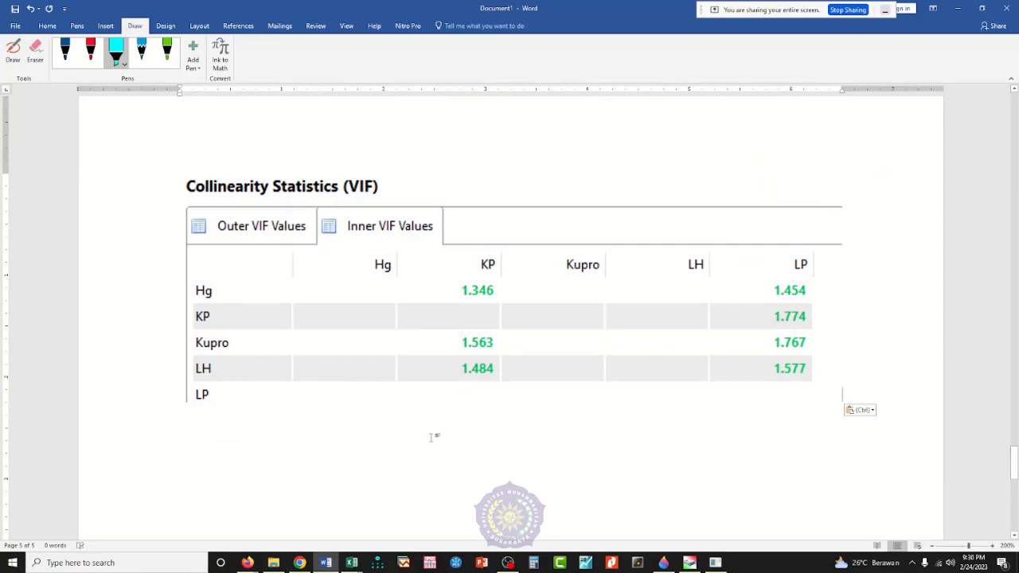
Step: With the red pen, write the VIF criteria "<3" and "3-5 = H" on separate lines below the VIF table
scroll(434, 438, "down", 2)
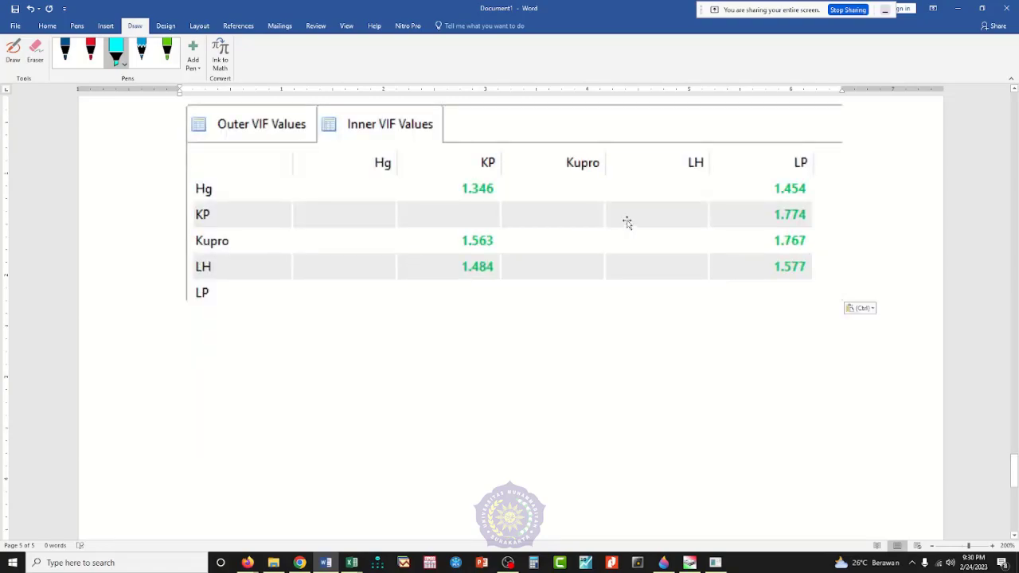
left_click(166, 52)
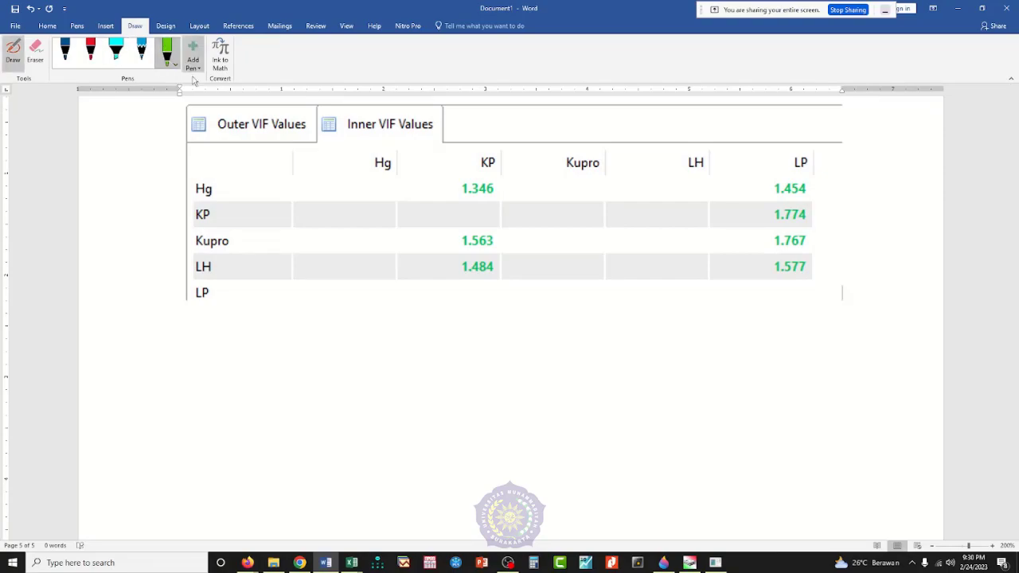
left_click(90, 52)
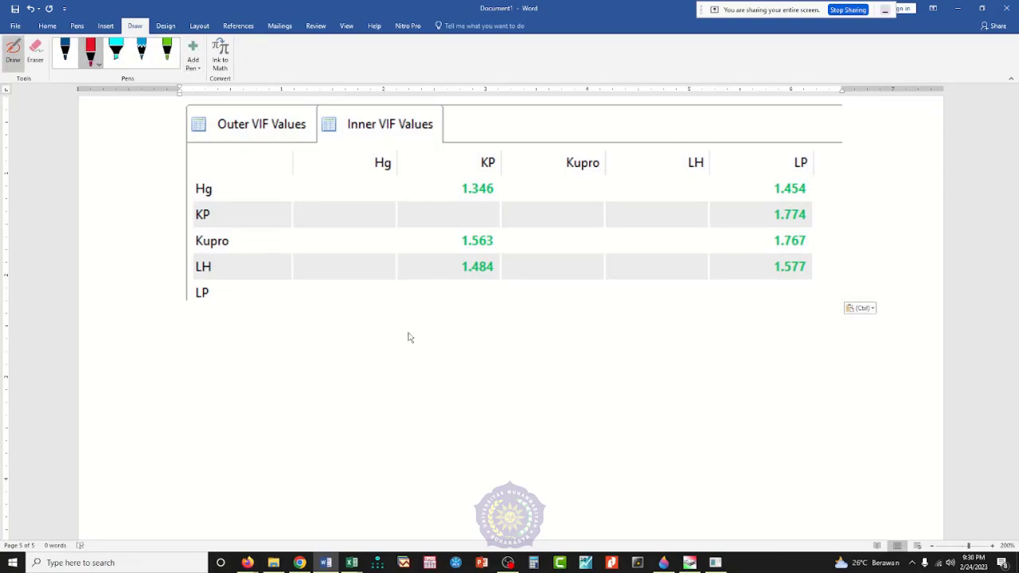
mouse_move(396, 322)
left_mouse_down()
mouse_move(385, 351)
mouse_move(406, 343)
mouse_move(412, 358)
mouse_move(401, 352)
left_mouse_up()
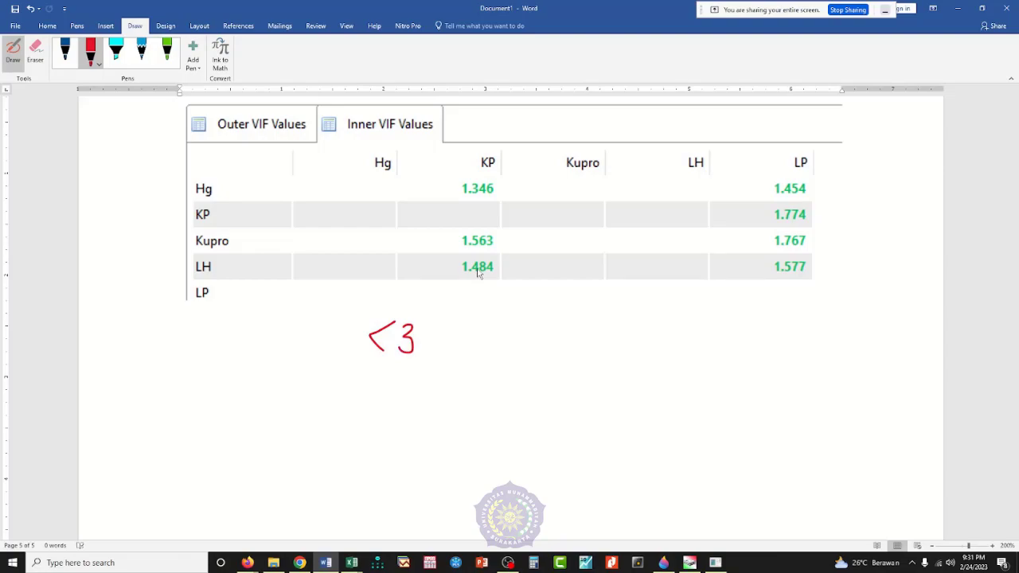
mouse_move(393, 381)
left_mouse_down()
mouse_move(402, 396)
mouse_move(392, 403)
mouse_move(445, 391)
left_mouse_up()
mouse_move(481, 384)
left_mouse_down()
mouse_move(457, 405)
mouse_move(518, 387)
mouse_move(523, 401)
left_mouse_up()
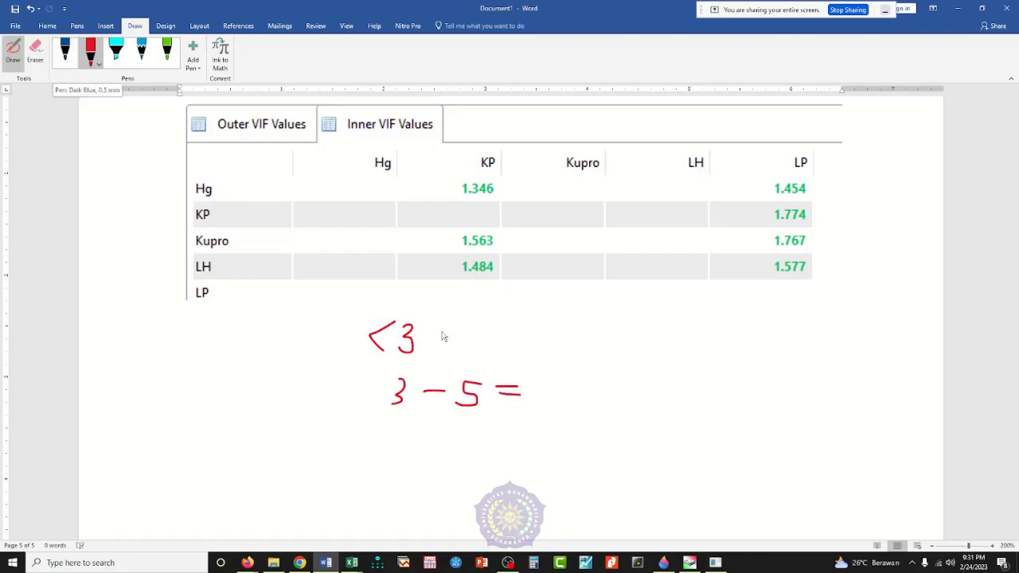
mouse_move(551, 369)
left_mouse_down()
mouse_move(551, 403)
mouse_move(572, 387)
mouse_move(574, 402)
left_mouse_up()
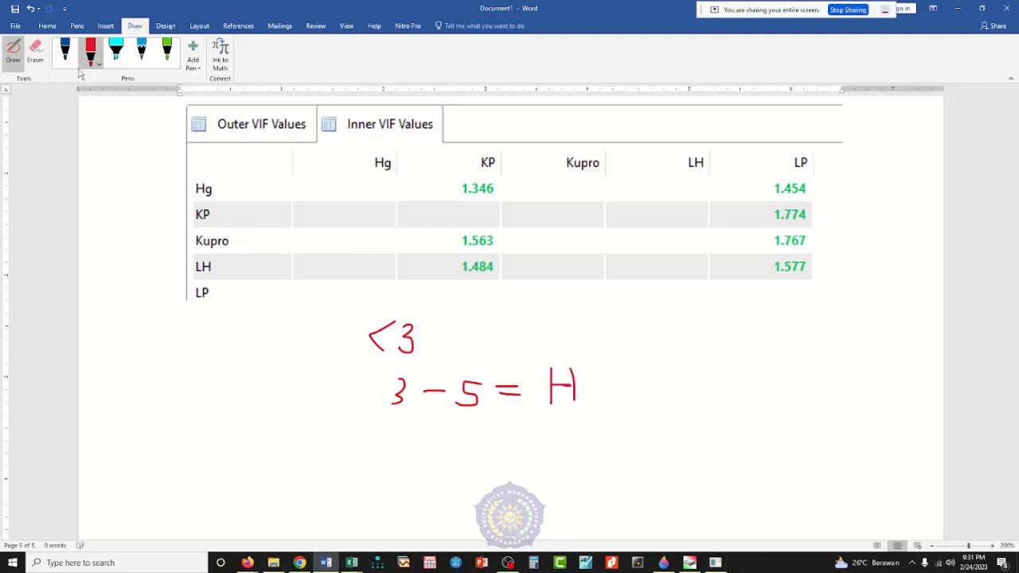
Step: Handwrite the third criterion "> 5 = X" in red under the other two, followed by the letter "m"
mouse_move(402, 435)
left_mouse_down()
mouse_move(426, 451)
mouse_move(412, 469)
left_mouse_up()
mouse_move(465, 448)
left_mouse_down()
mouse_move(447, 458)
mouse_move(463, 471)
mouse_move(445, 467)
left_mouse_up()
left_click_drag(513, 450, 590, 472)
left_click_drag(592, 435, 558, 475)
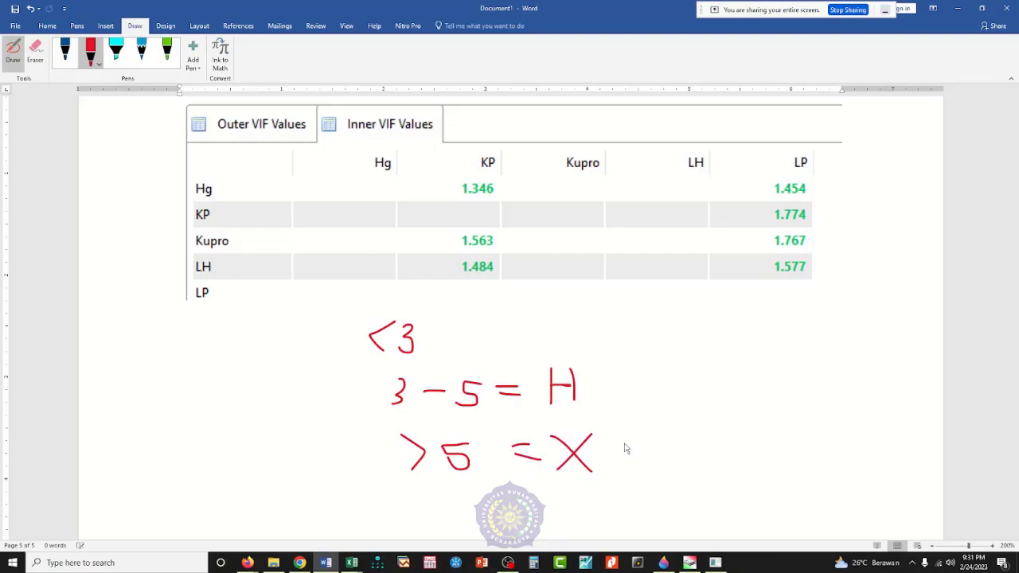
mouse_move(636, 448)
left_mouse_down()
mouse_move(642, 476)
mouse_move(660, 465)
mouse_move(683, 473)
left_mouse_up()
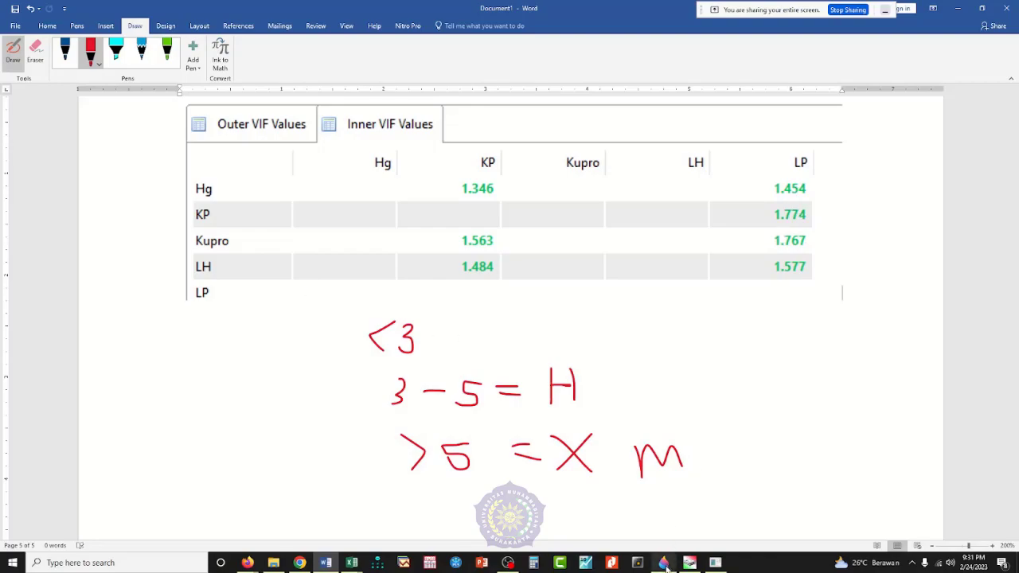
Step: Switch to SmartPLS and view the R Square results, followed by the Construct Reliability and Validity results
mouse_move(665, 565)
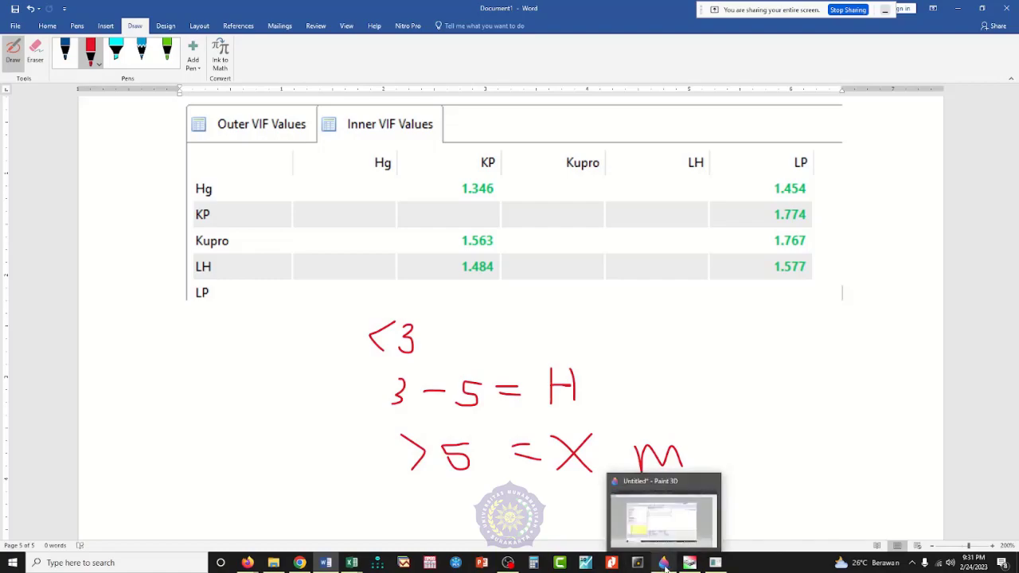
left_click(715, 563)
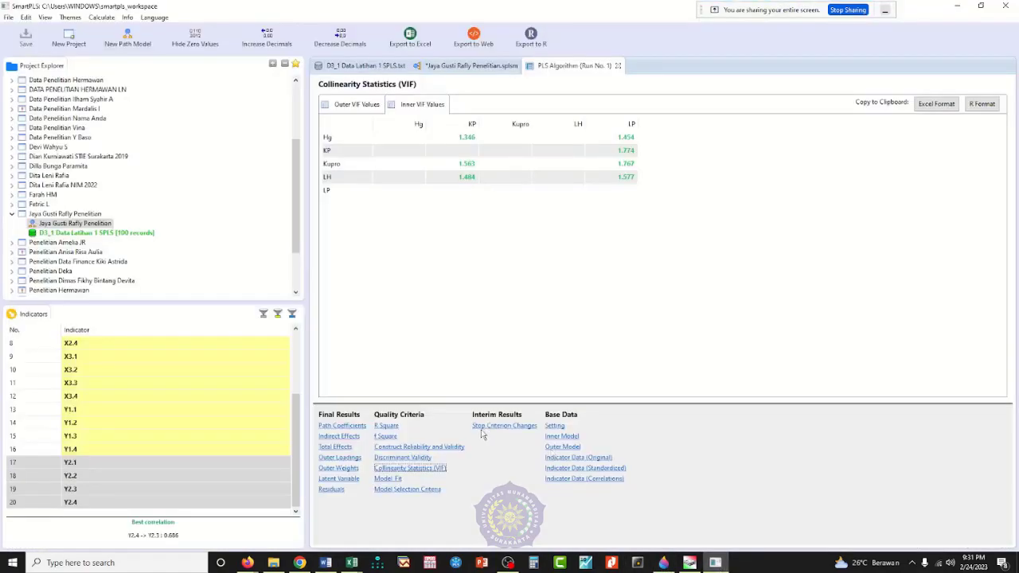
left_click(386, 426)
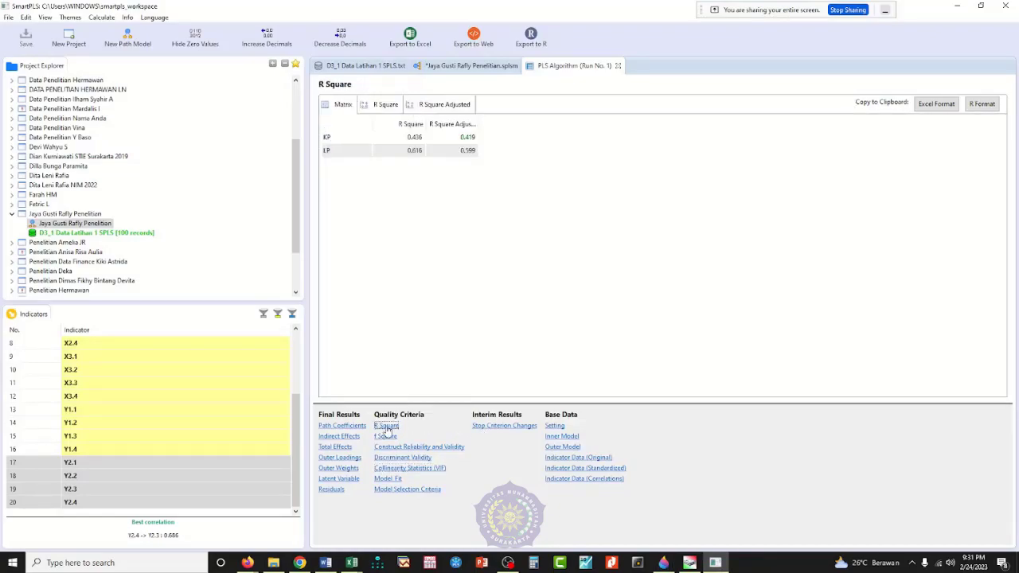
left_click(426, 448)
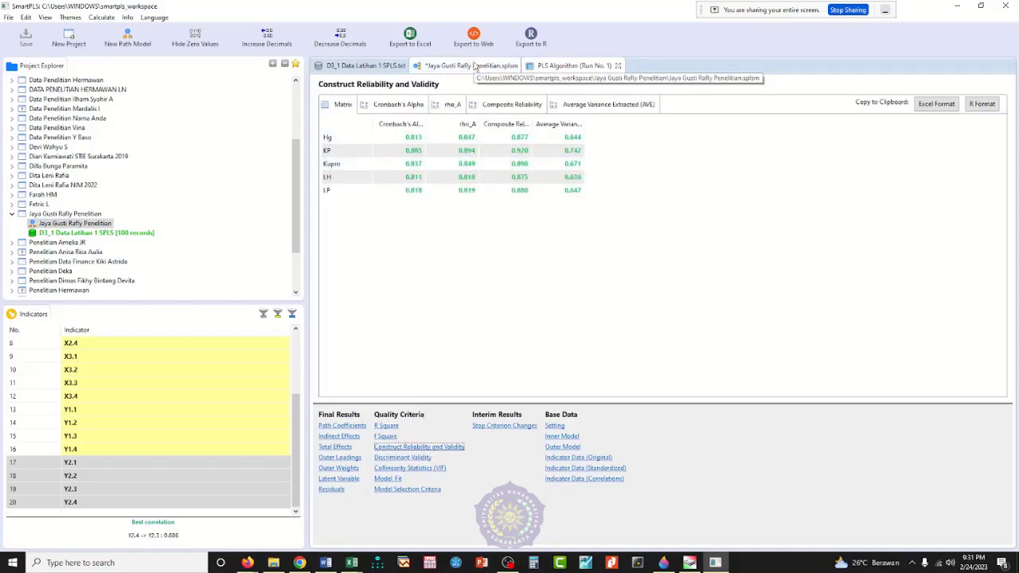
Step: Show the path model diagram with its PLS Algorithm values and export it as an image to the clipboard
left_click(473, 67)
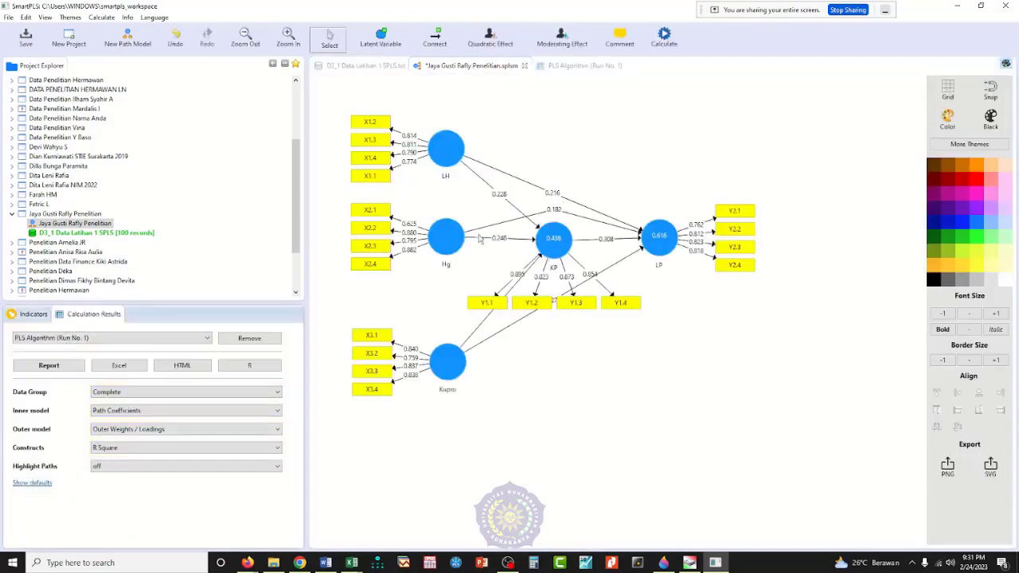
right_click(555, 344)
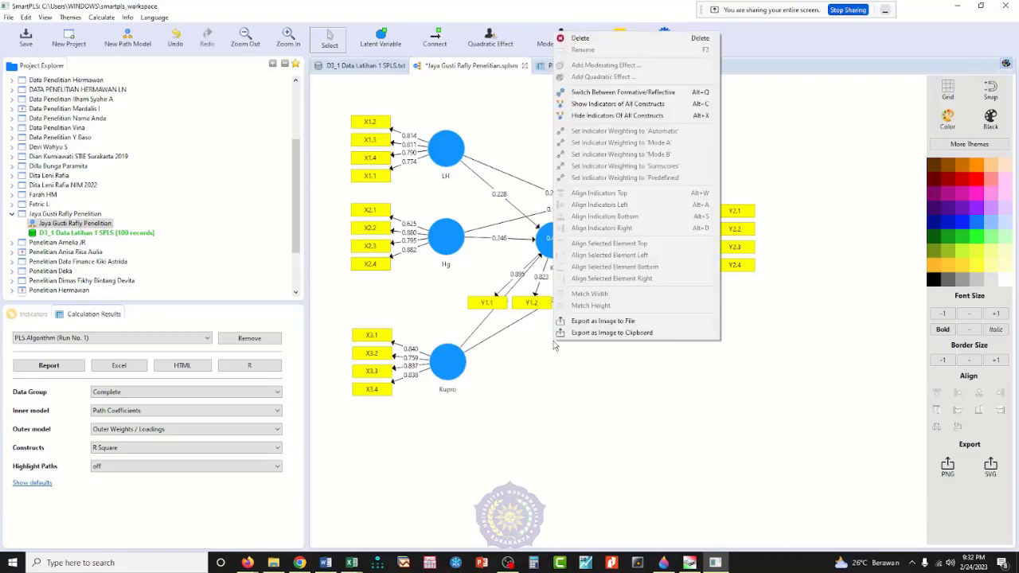
left_click(594, 334)
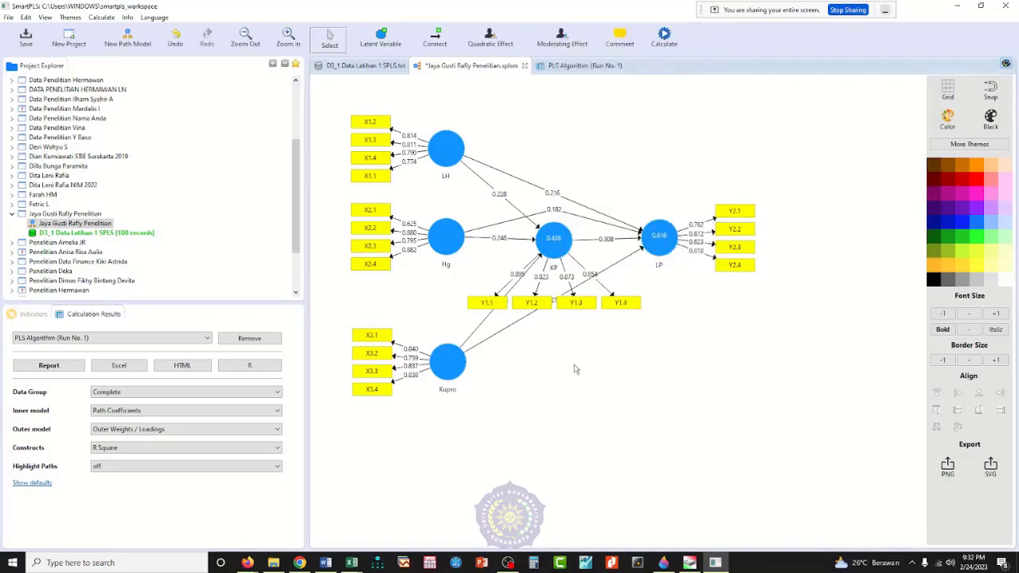
Step: Switch to Word, add several blank lines after the VIF table and its notes, and paste the path model image there
left_click(326, 563)
key("Escape")
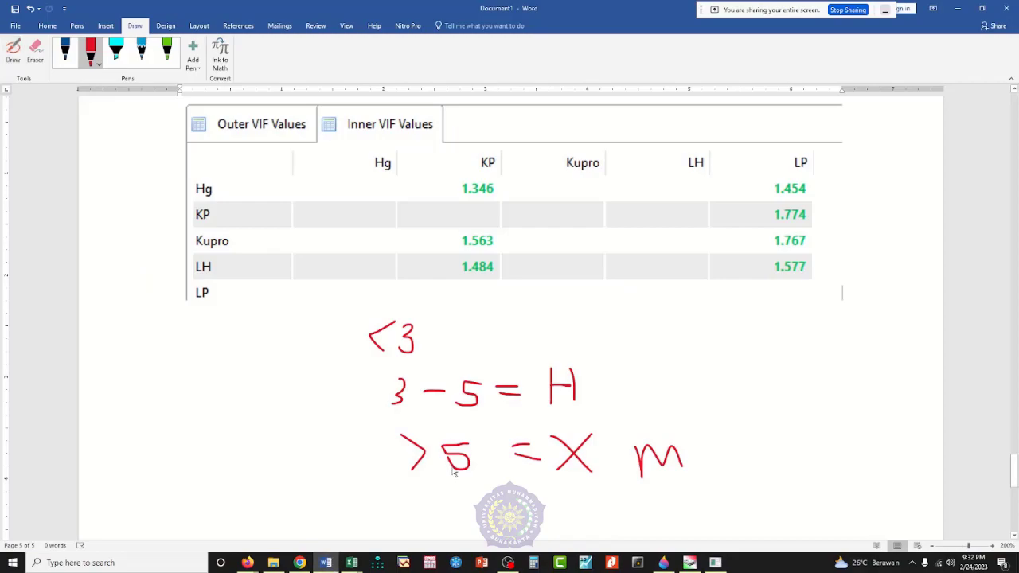
key("Return")
key("Return")
key("Return")
key("Return")
key("Return")
key("Return")
key("Return")
key("Return")
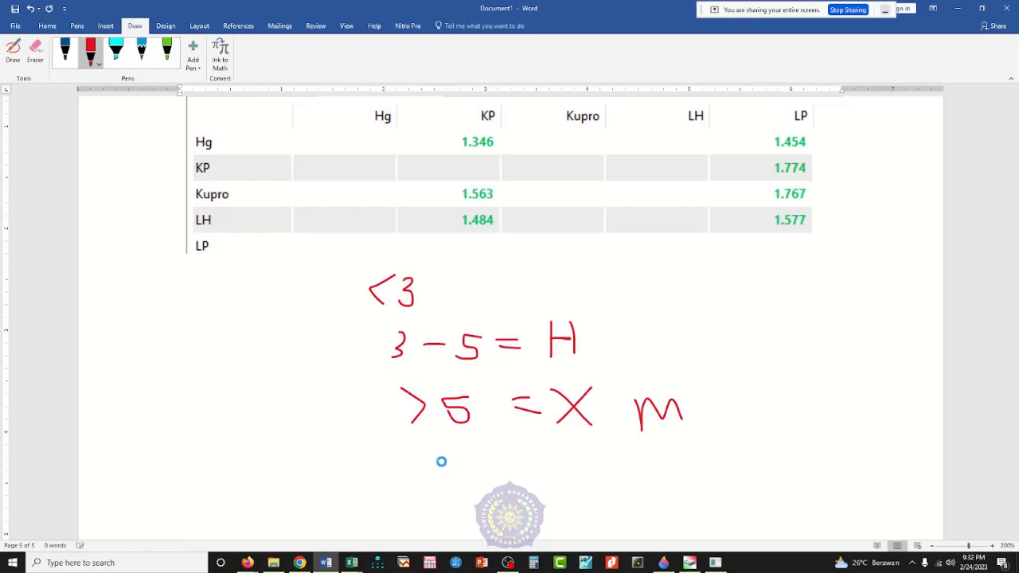
key("ctrl+v")
Step: Shrink the pasted path model image proportionally to about three quarters of the text width
left_click(563, 334)
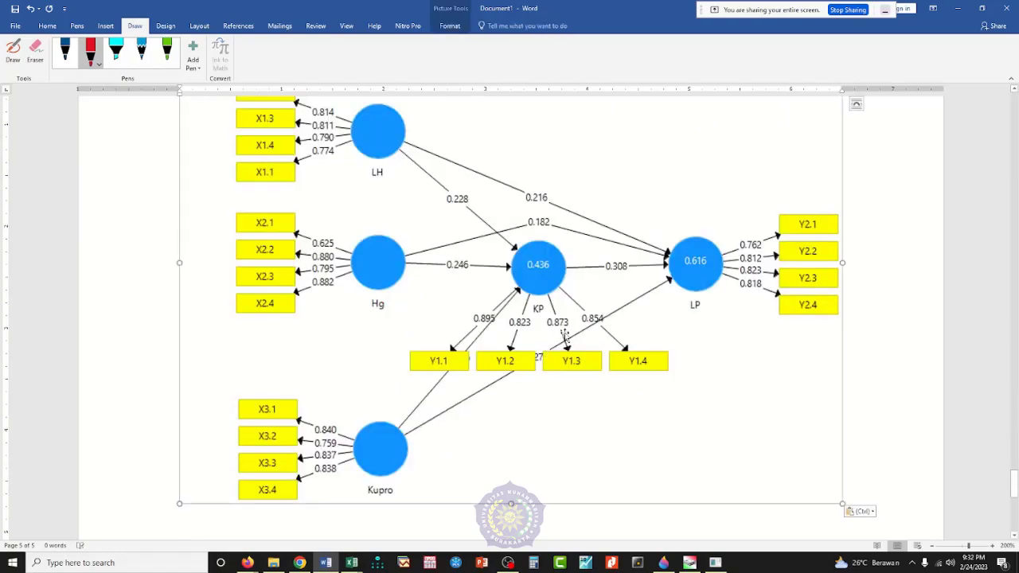
left_click_drag(842, 503, 677, 355)
scroll(700, 408, "up", 1)
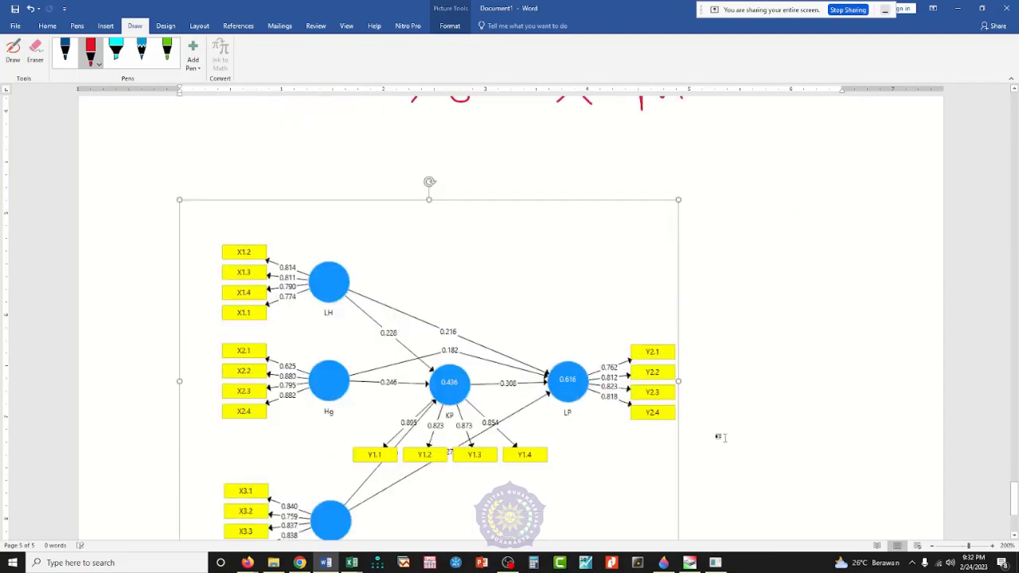
scroll(717, 432, "down", 2)
scroll(729, 443, "down", 1)
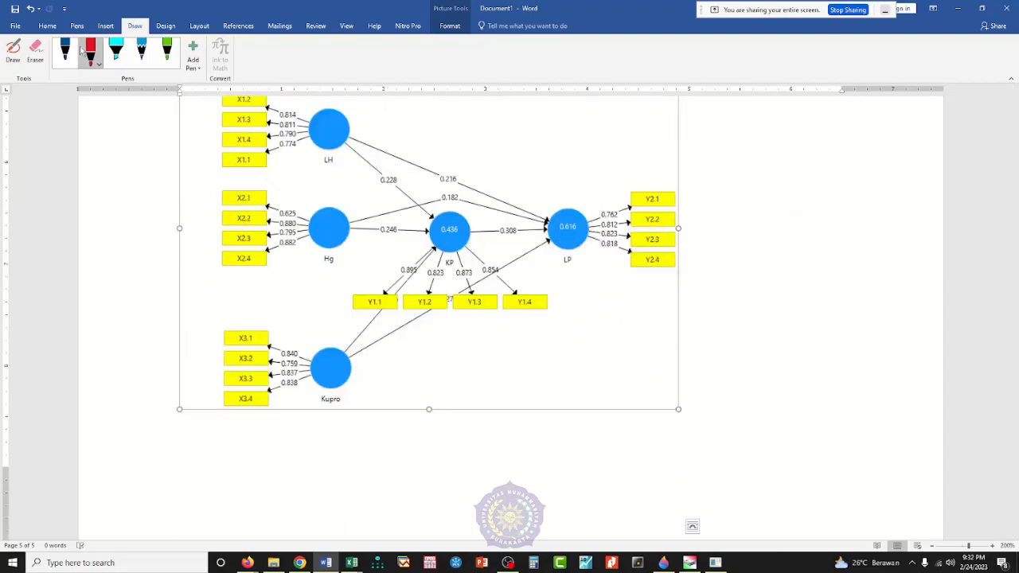
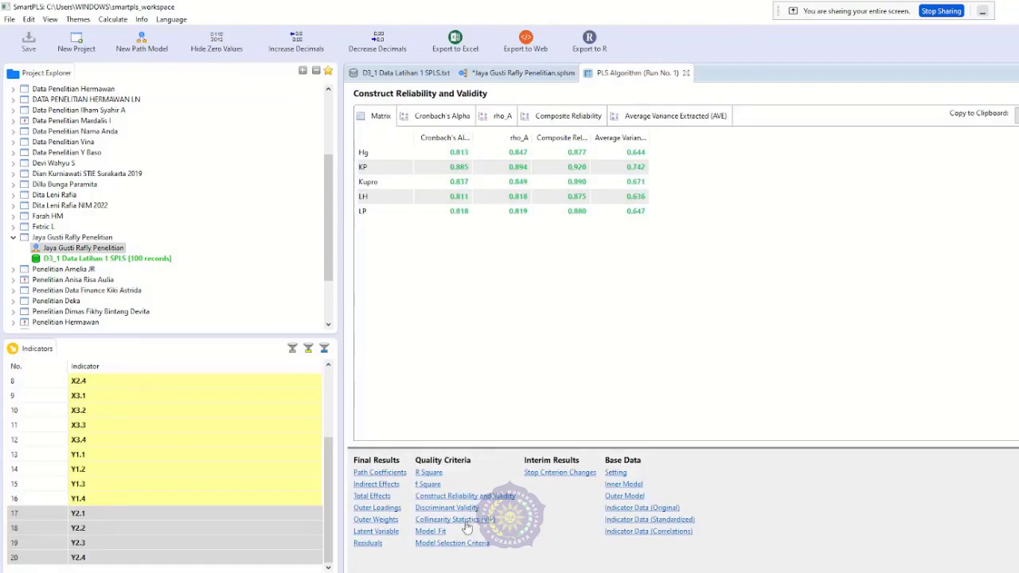
Step: Show the Model Fit results and paste a screenshot of them into Paint 3D to isolate the Fit Summary table
left_click(441, 534)
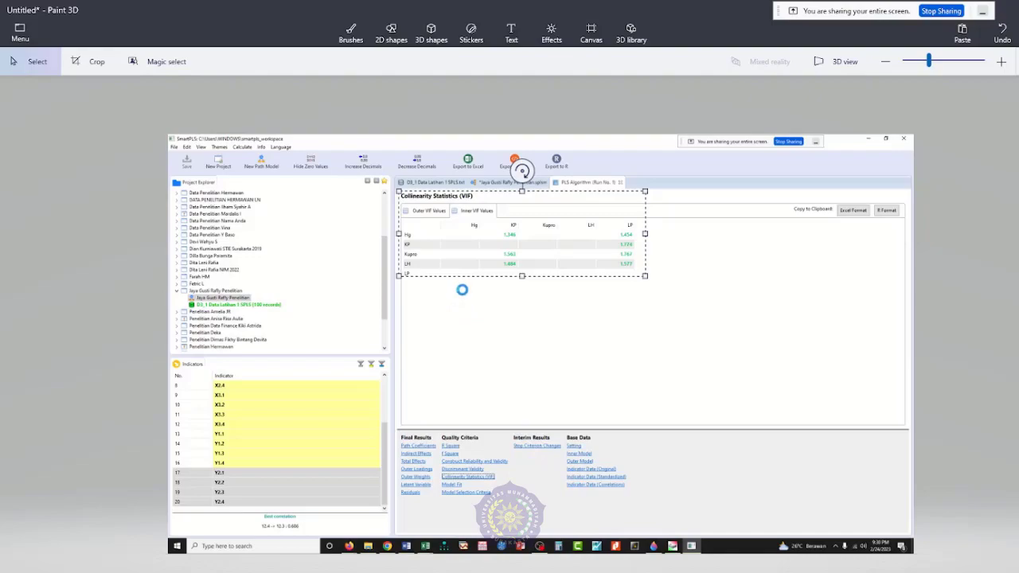
key("ctrl+v")
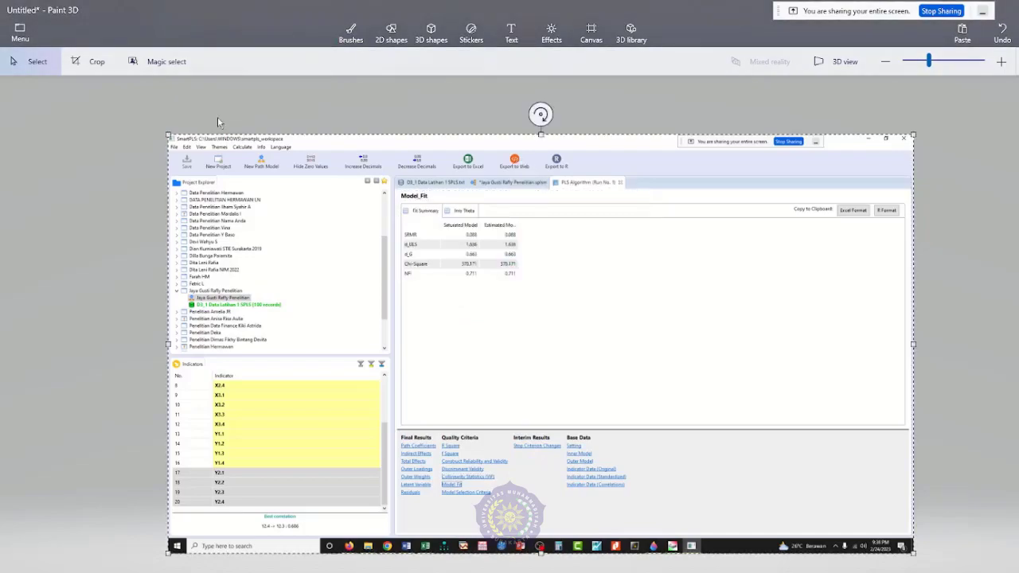
left_click(84, 66)
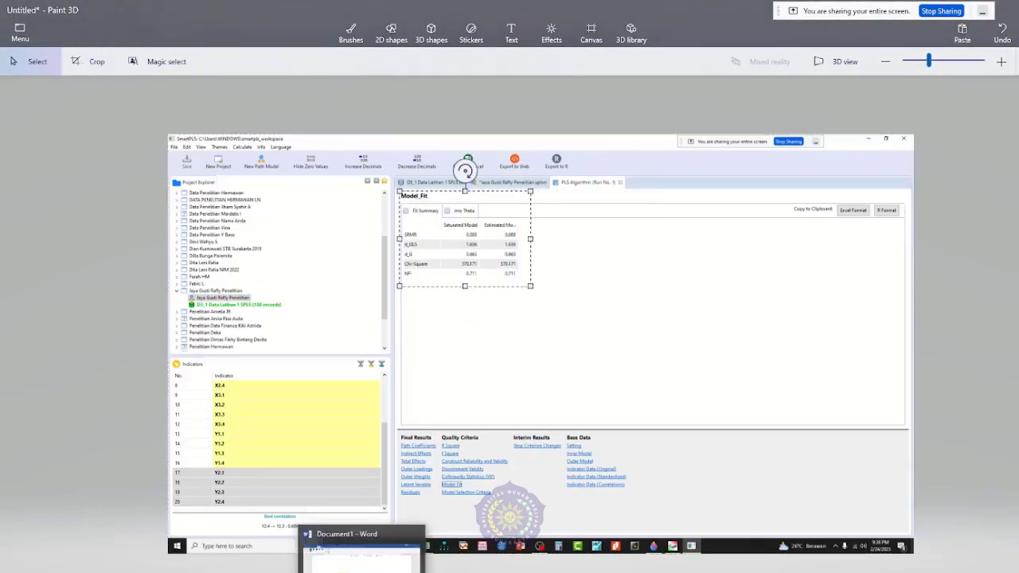
Step: Switch to Word, start a new page after the path model image, and paste the Model_Fit table there
left_click(363, 561)
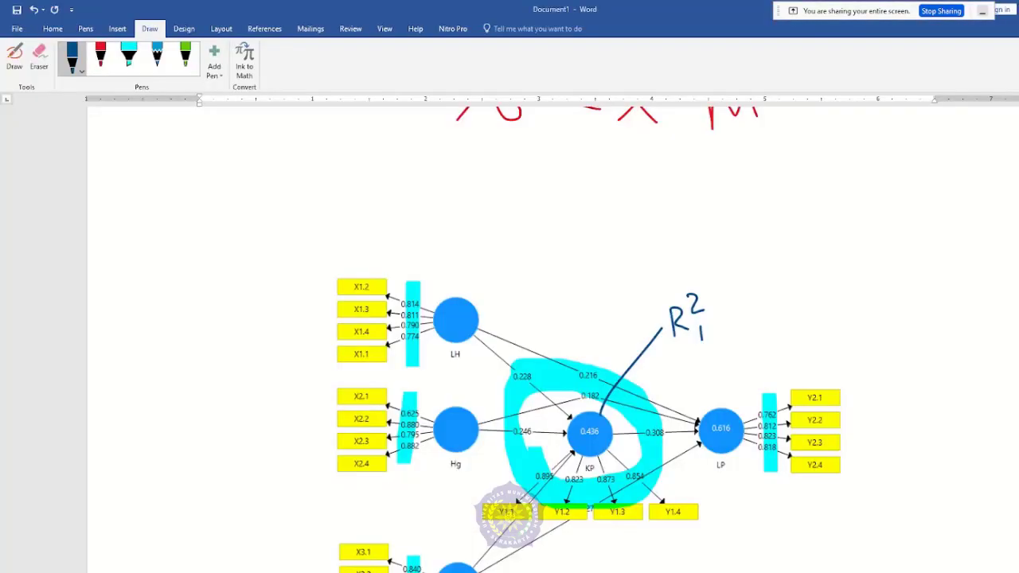
key("ctrl+Return")
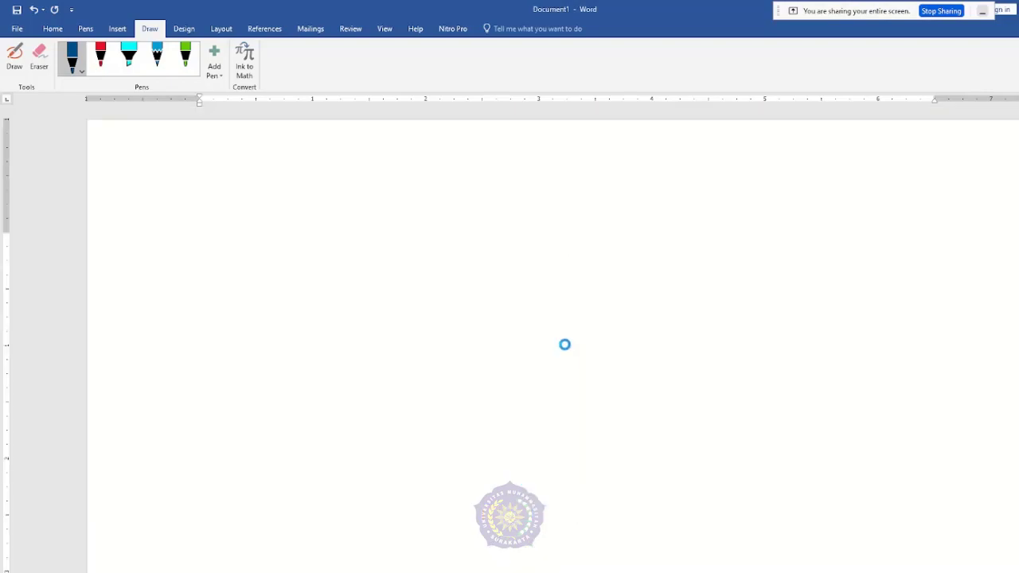
key("ctrl+v")
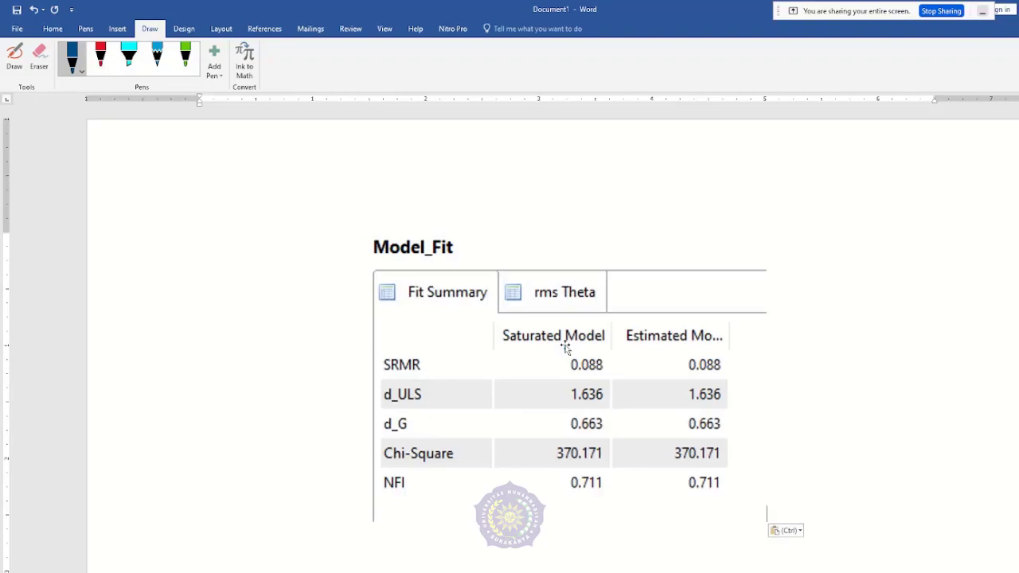
Step: Highlight the NFI row and both SRMR values of the Model_Fit table in turquoise
left_click(128, 55)
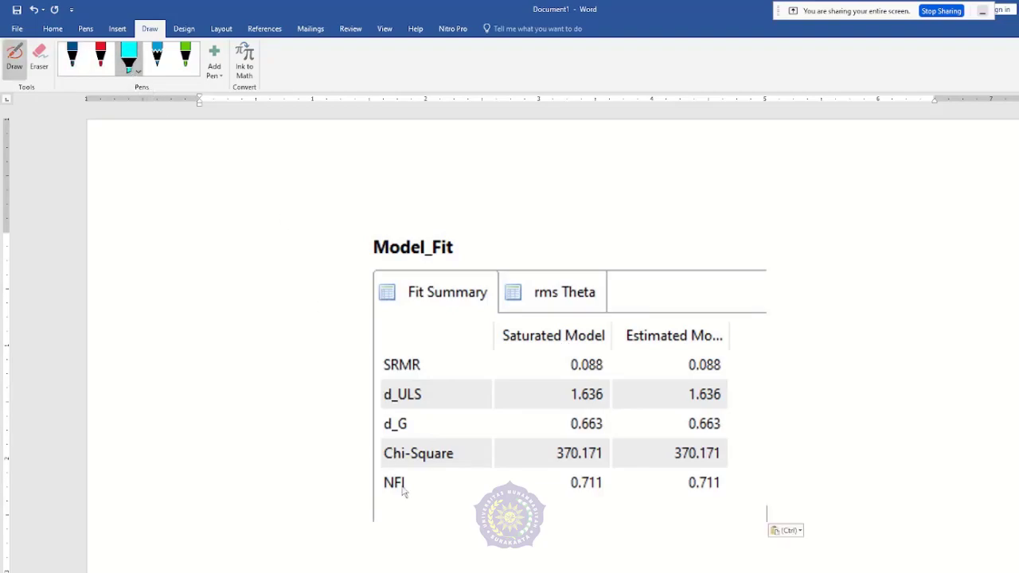
left_click_drag(388, 492, 722, 493)
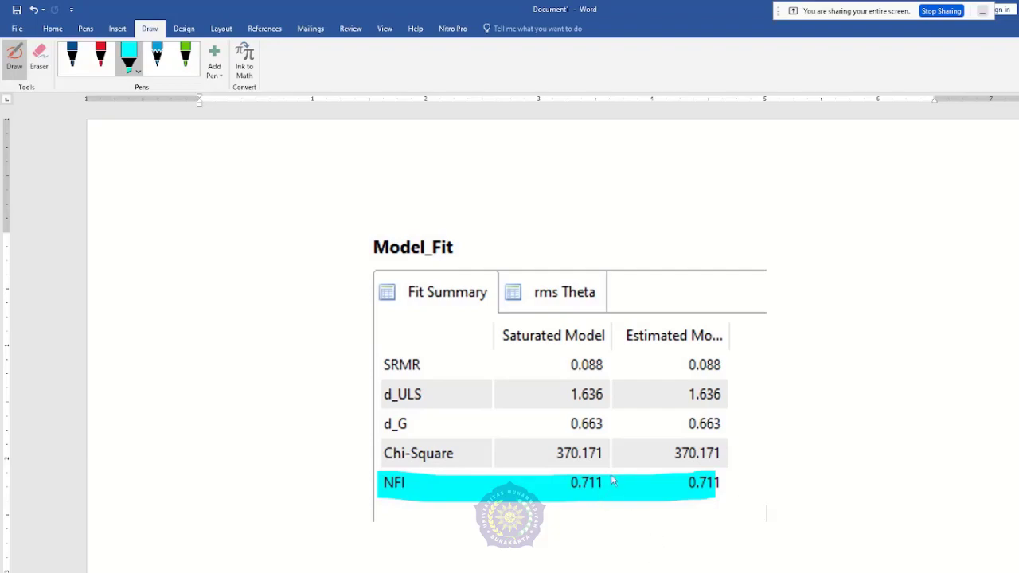
left_click_drag(544, 365, 728, 366)
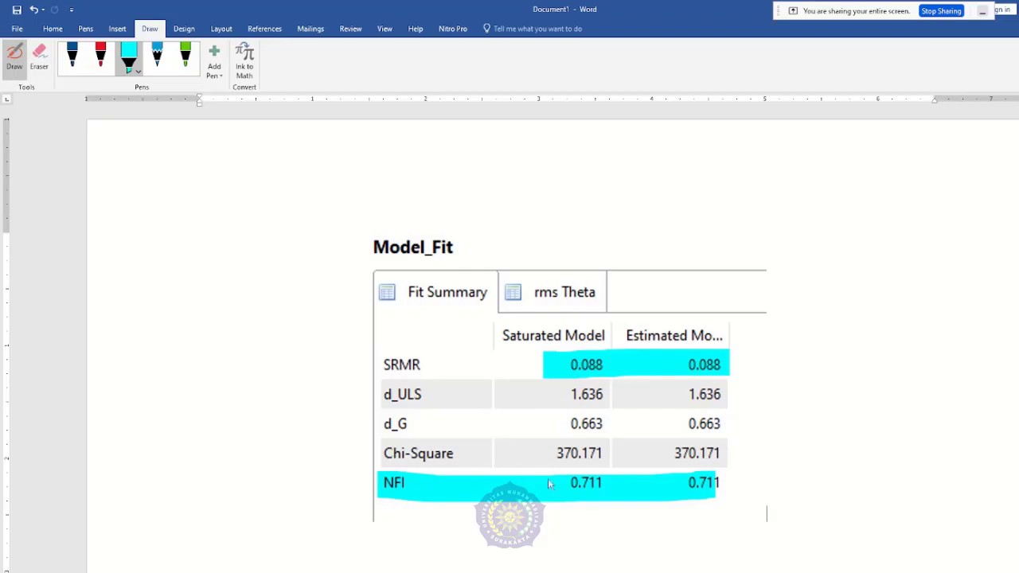
key("Escape")
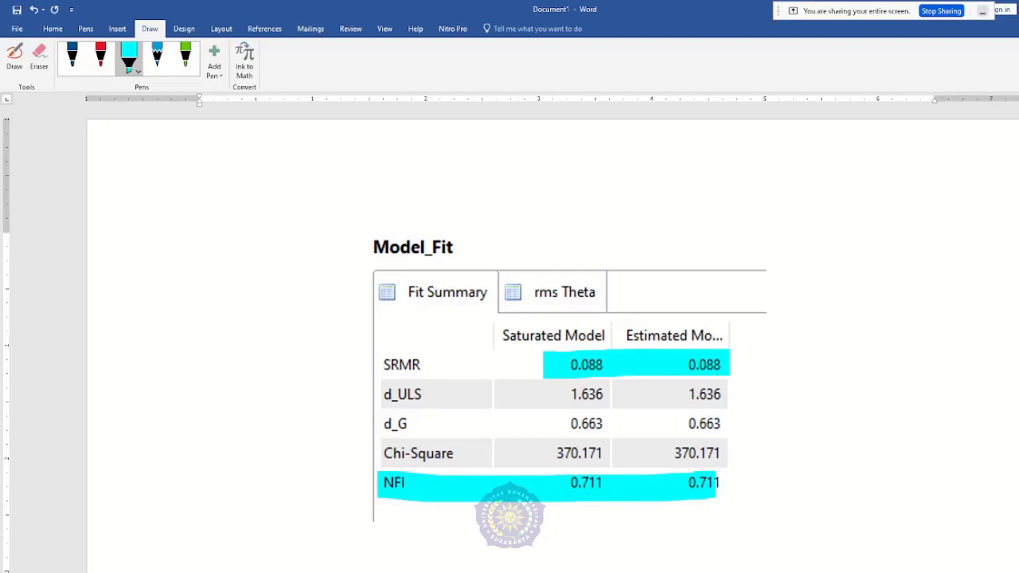
Step: Switch to SmartPLS and run Bootstrapping on the path model, keeping 500 subsamples and a two-tailed test at 0.05 significance
mouse_move(361, 572)
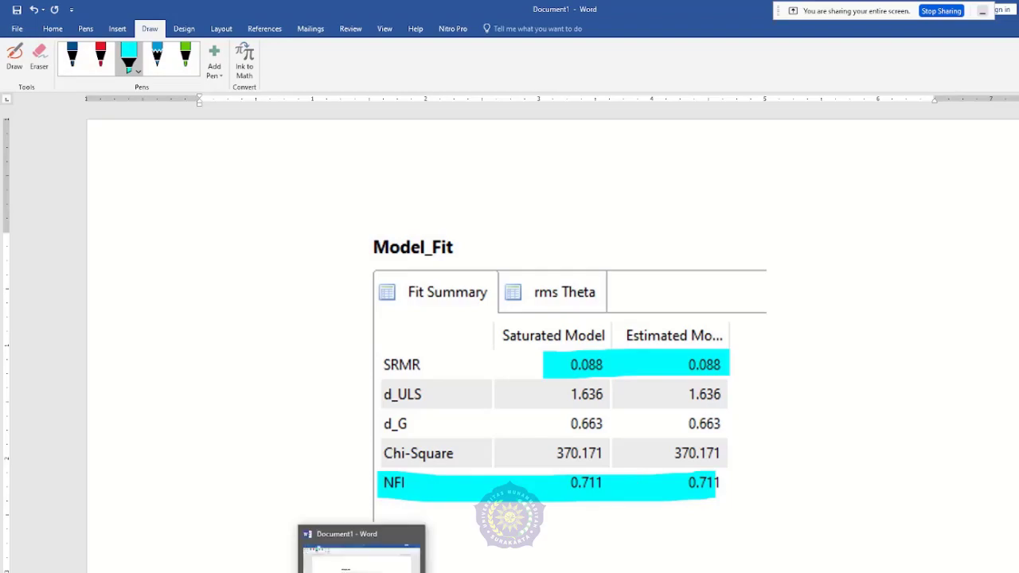
left_click(362, 572)
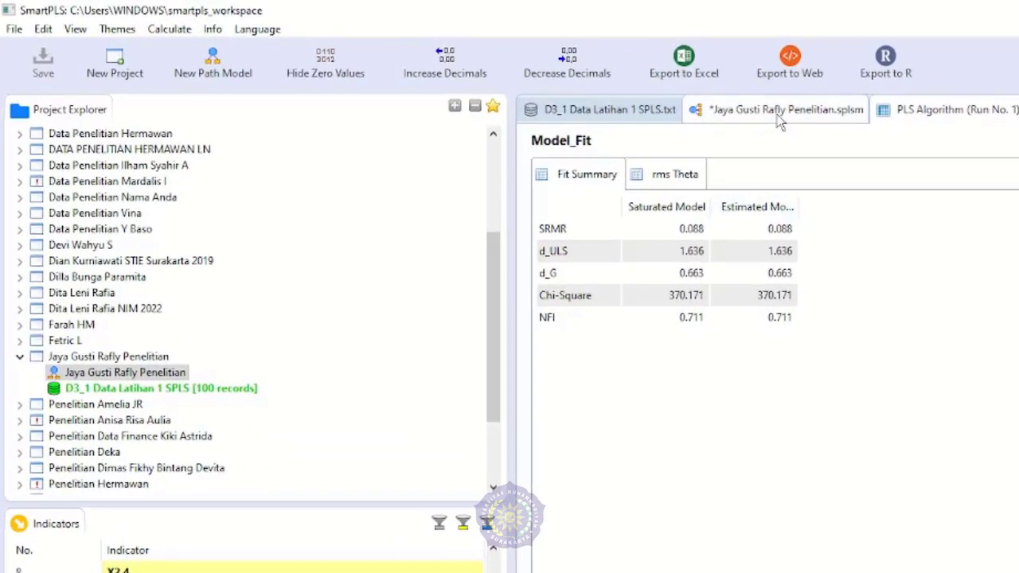
left_click(780, 114)
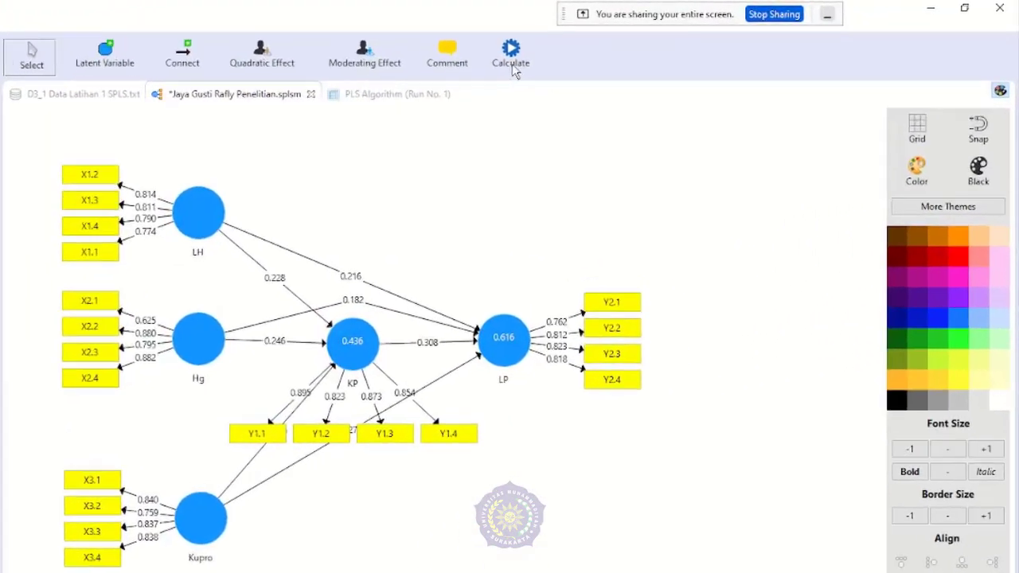
left_click(513, 67)
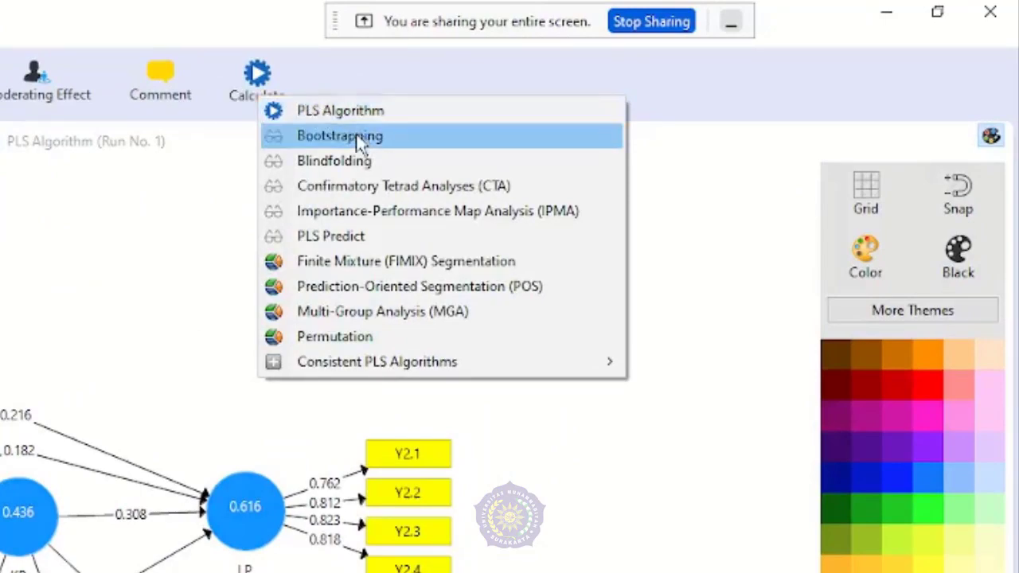
left_click(357, 137)
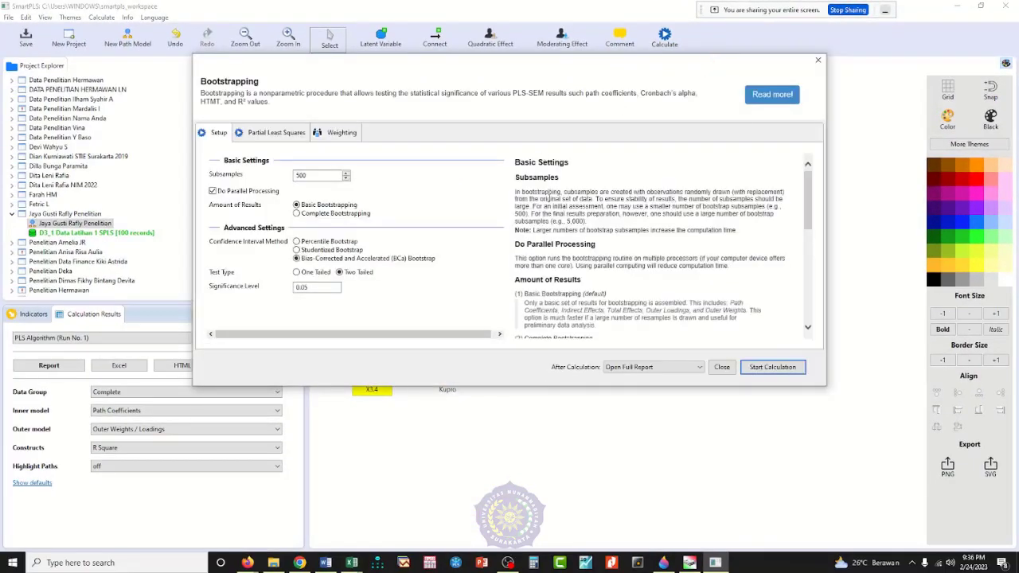
left_click(785, 374)
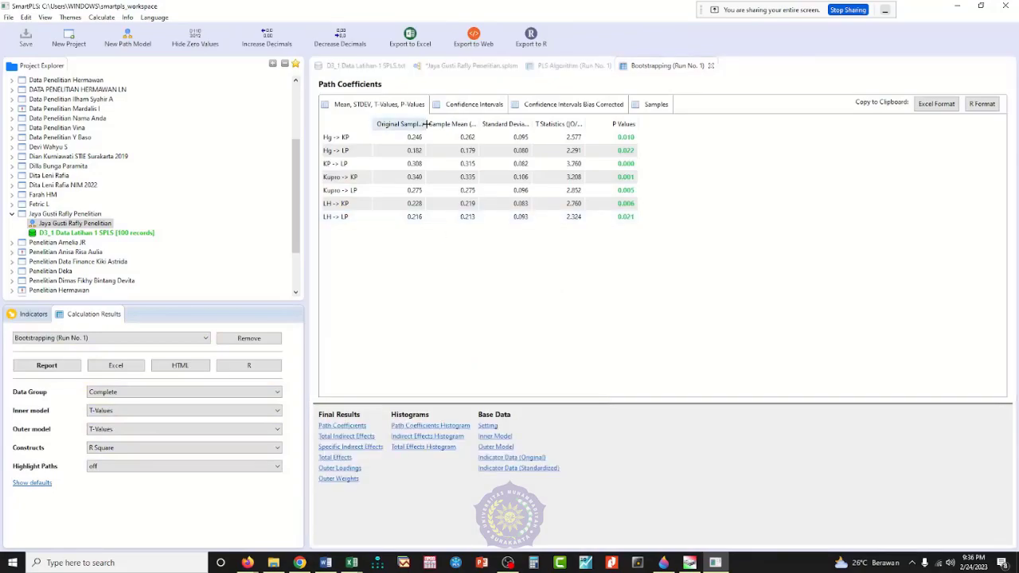
Step: Widen the Path Coefficients columns to show full headings, paste a screenshot of the results into Paint 3D, and select the table area
left_click_drag(426, 124, 578, 124)
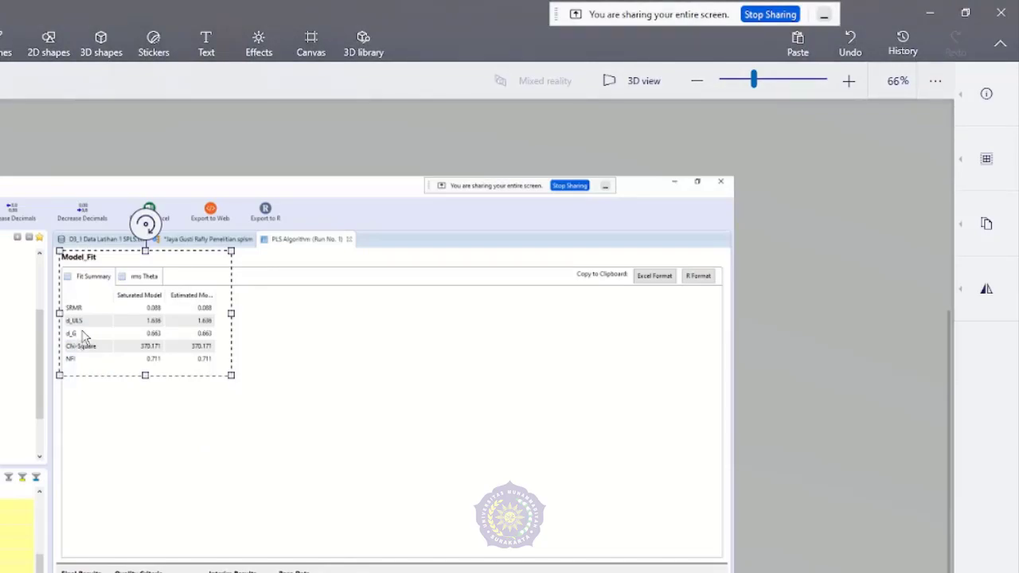
key("Escape")
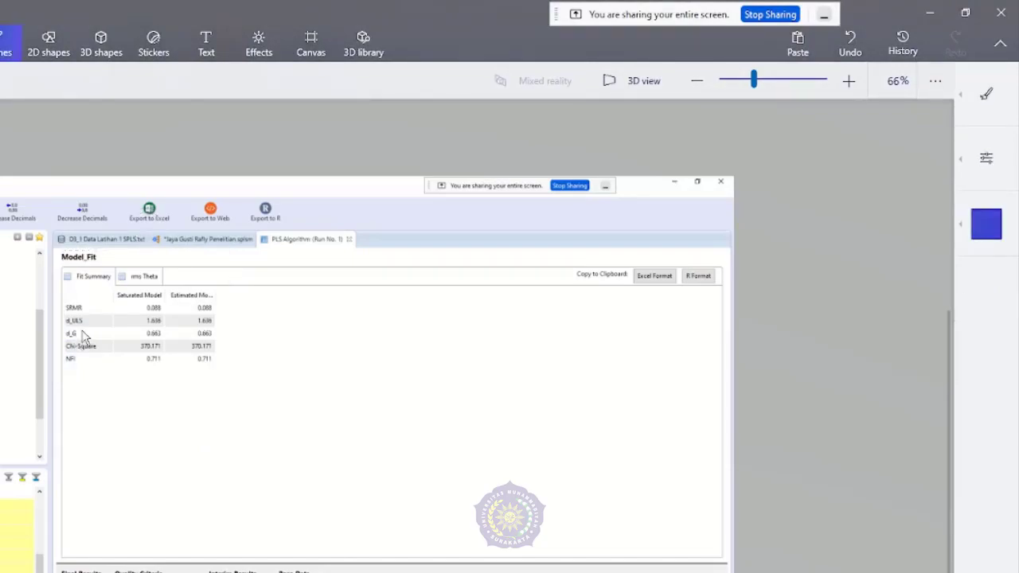
key("ctrl+v")
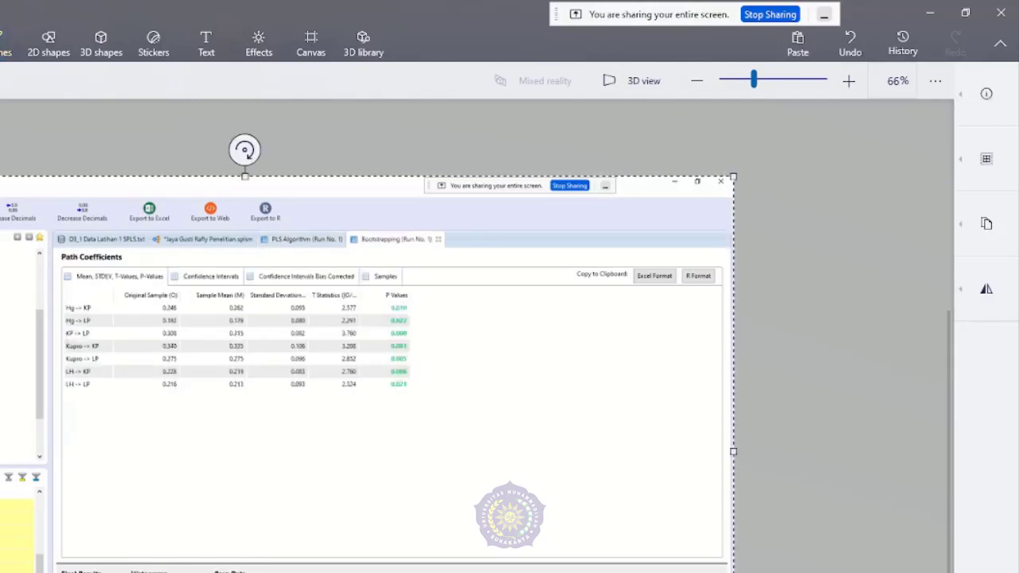
left_click(0, 80)
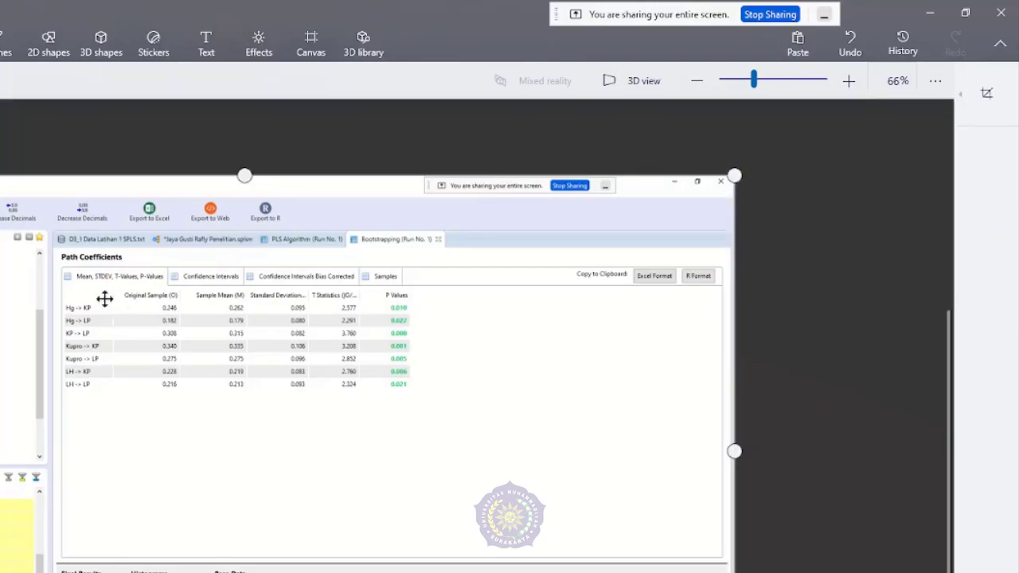
key("Escape")
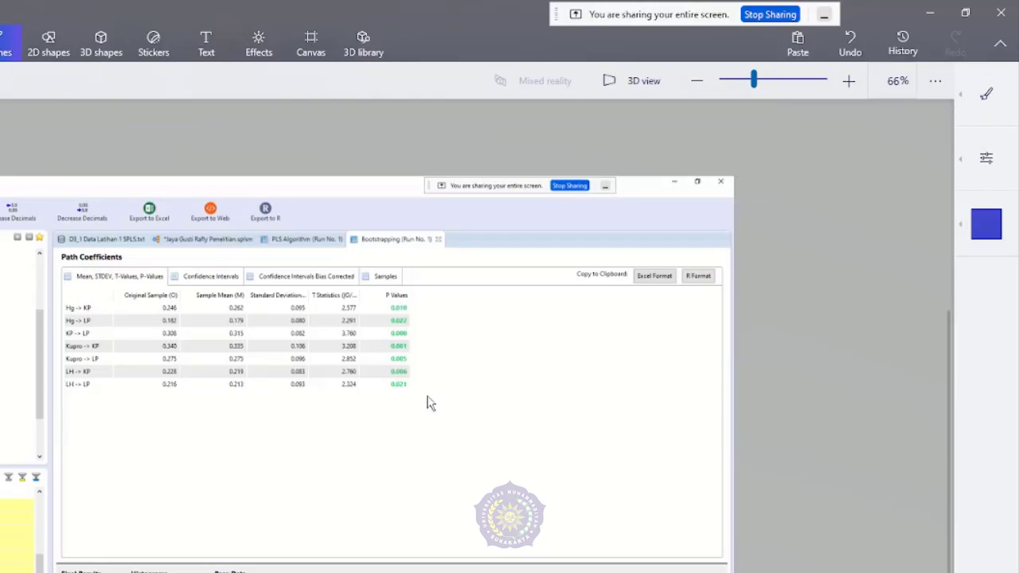
left_click_drag(58, 250, 429, 398)
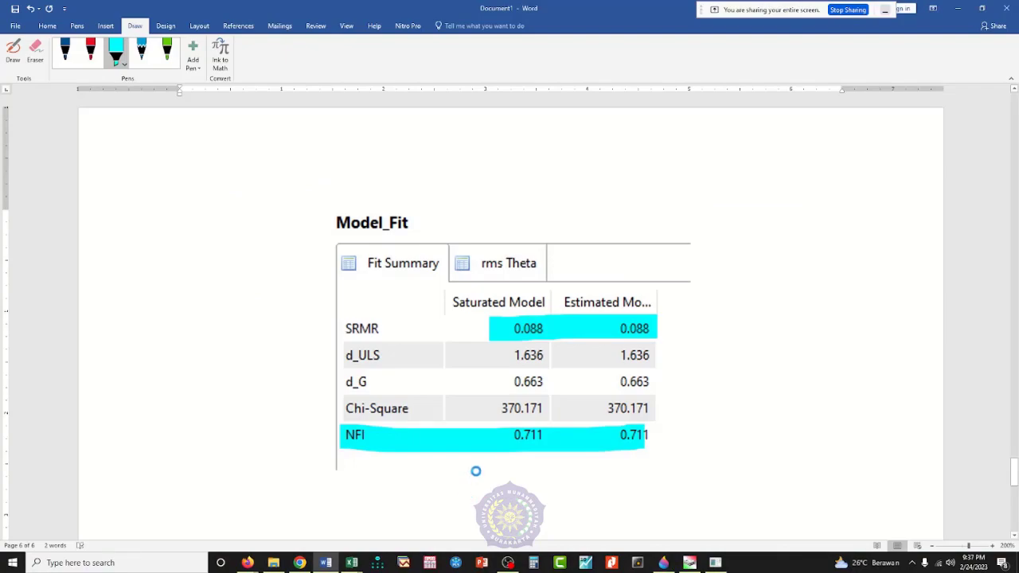
Step: Paste the Path Coefficients table below the Model_Fit table in Word and circle its P Values column in red
key("ctrl+v")
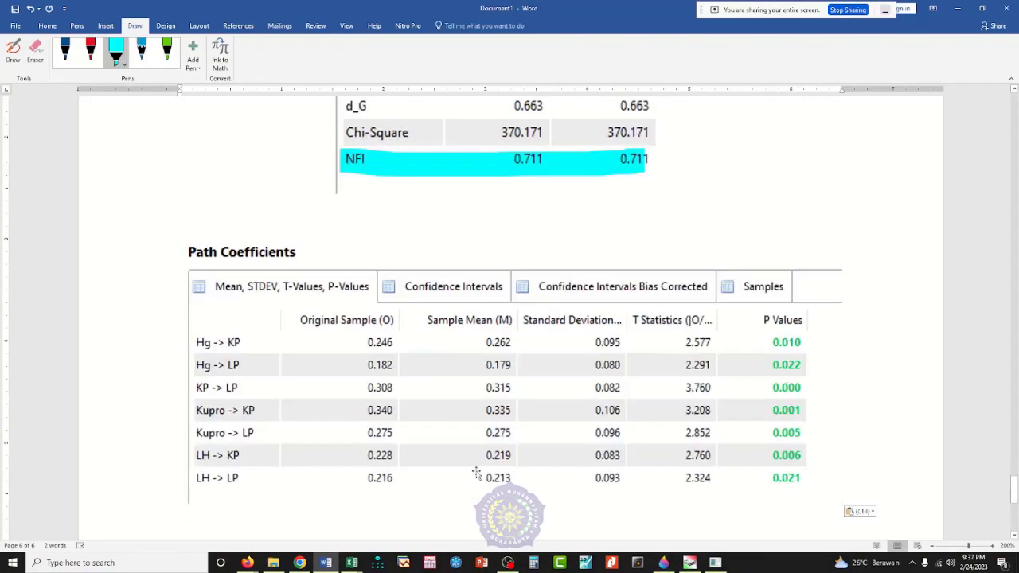
scroll(473, 455, "down", 2)
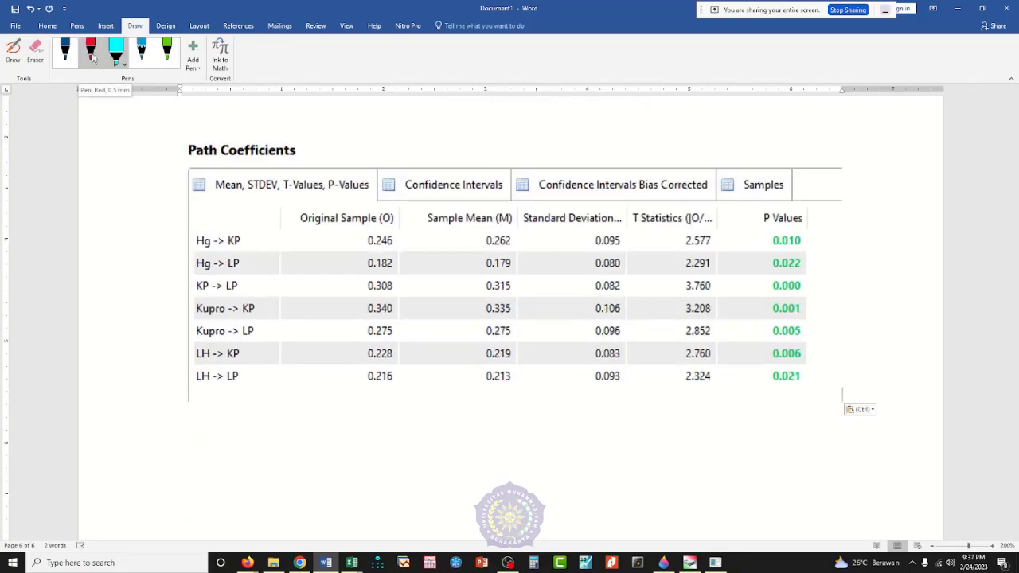
left_click(92, 59)
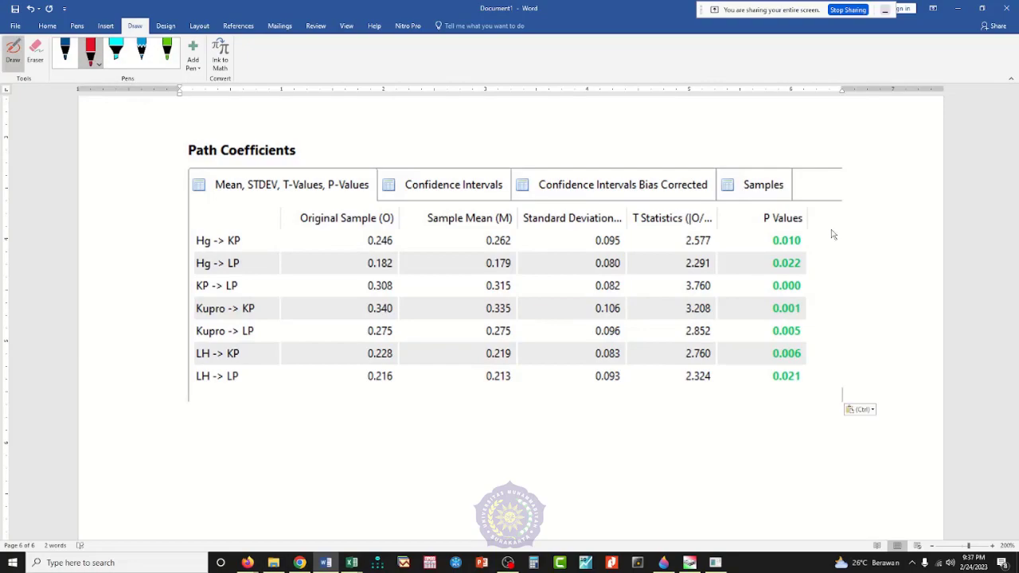
mouse_move(833, 234)
left_mouse_down()
mouse_move(769, 238)
mouse_move(748, 318)
mouse_move(807, 411)
mouse_move(831, 233)
left_mouse_up()
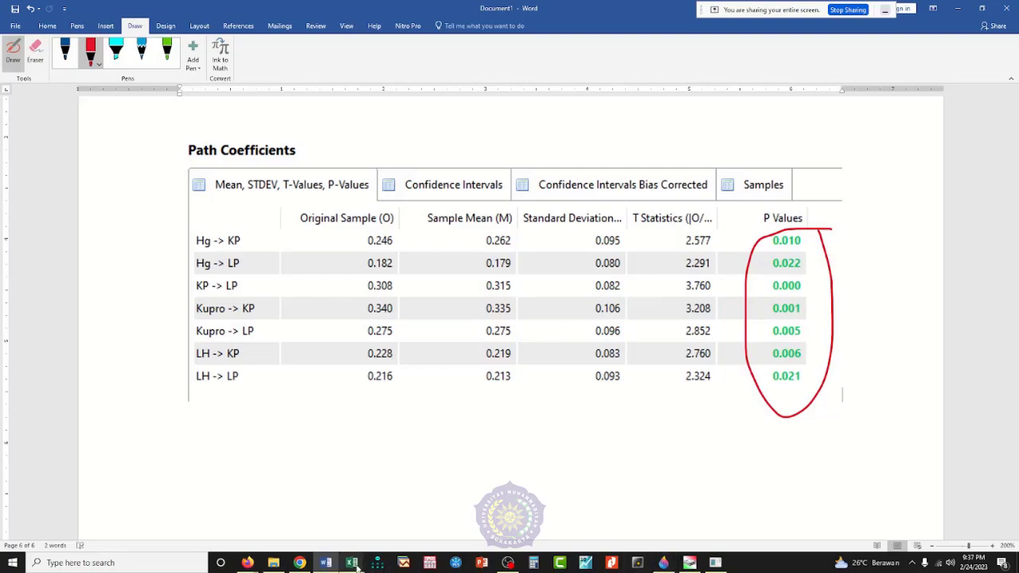
Step: Switch to SmartPLS, show the path model diagram with its bootstrapping T-values, and export it as an image to the clipboard
left_click(715, 563)
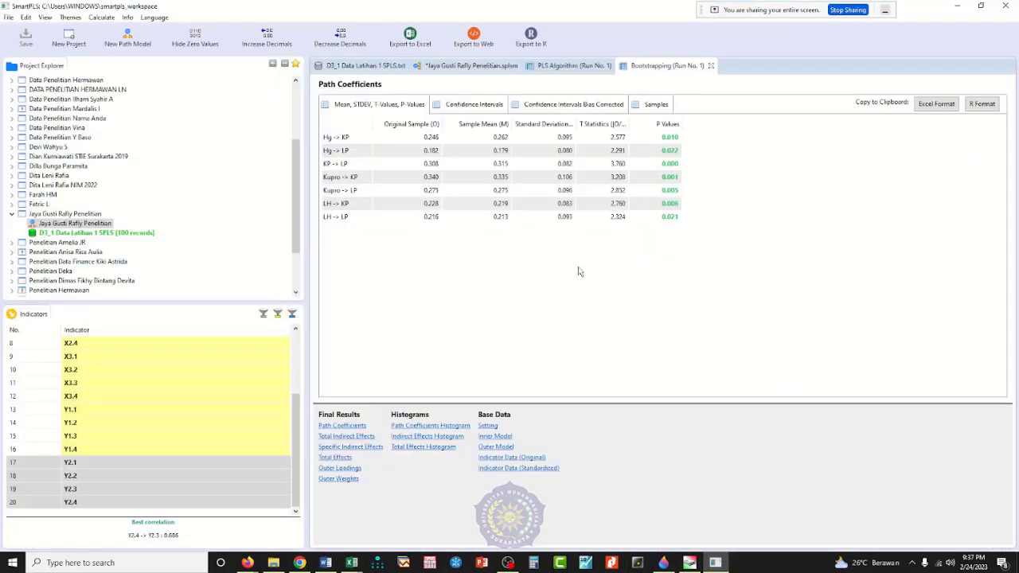
left_click(471, 66)
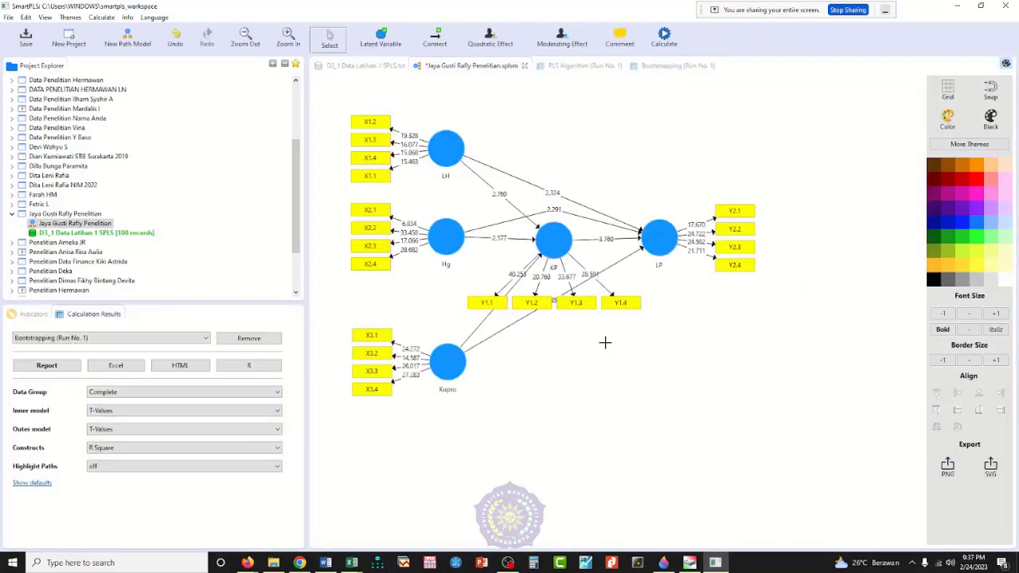
right_click(605, 342)
left_click(652, 337)
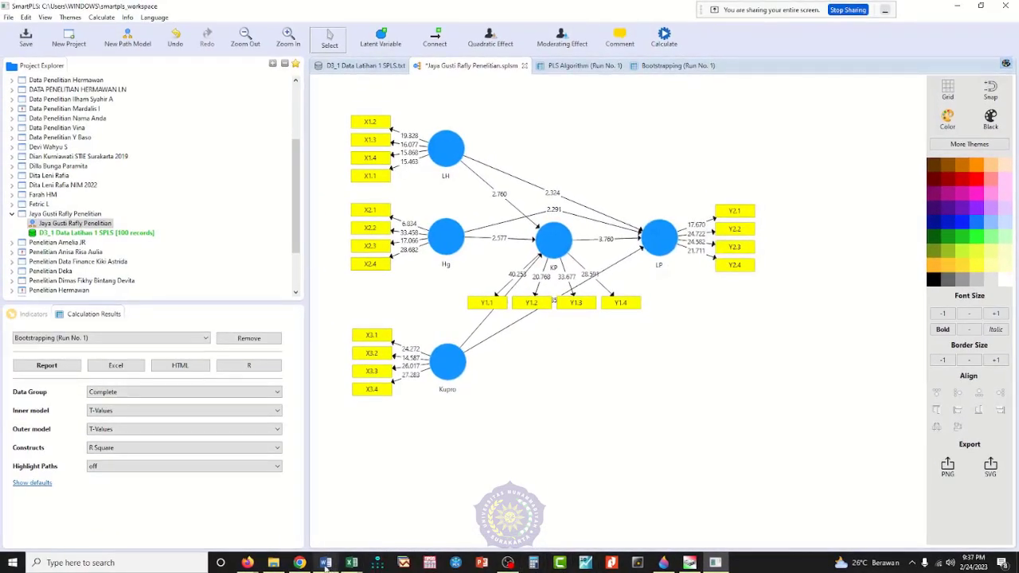
Step: Switch to Word and paste the bootstrapping path model image below the Path Coefficients table
left_click(326, 563)
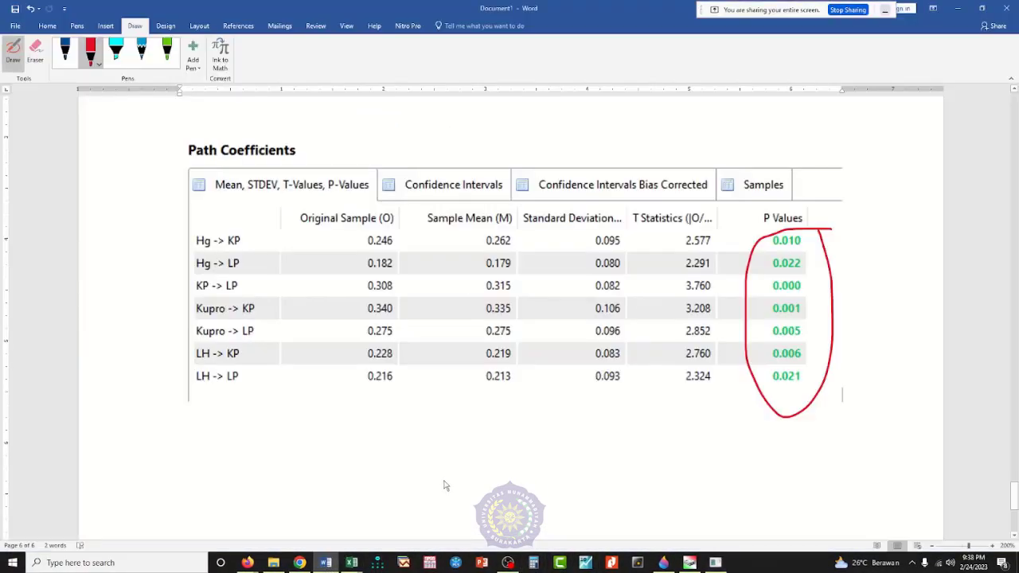
key("Escape")
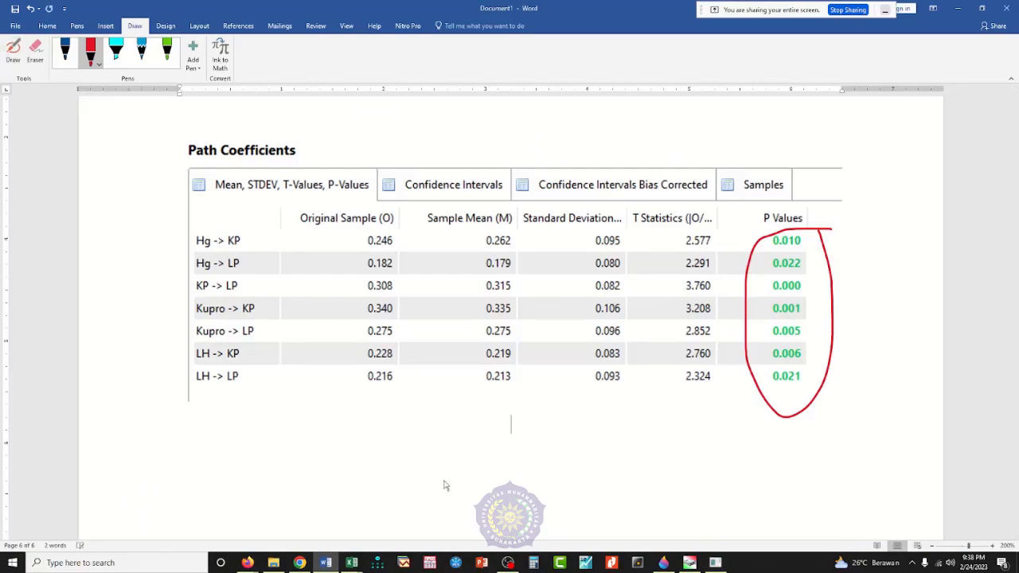
key("ctrl+v")
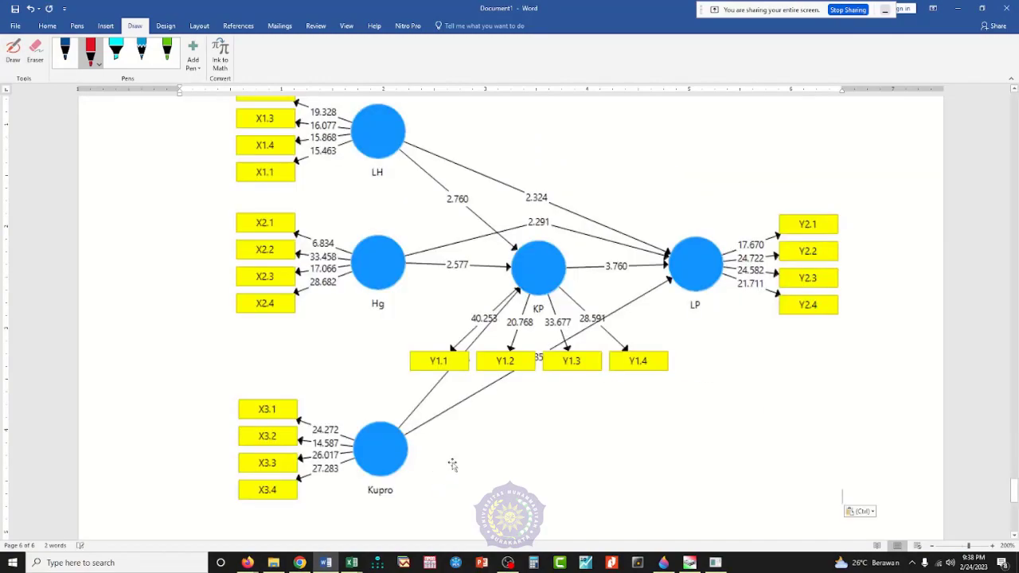
scroll(547, 412, "up", 2)
scroll(549, 411, "up", 8)
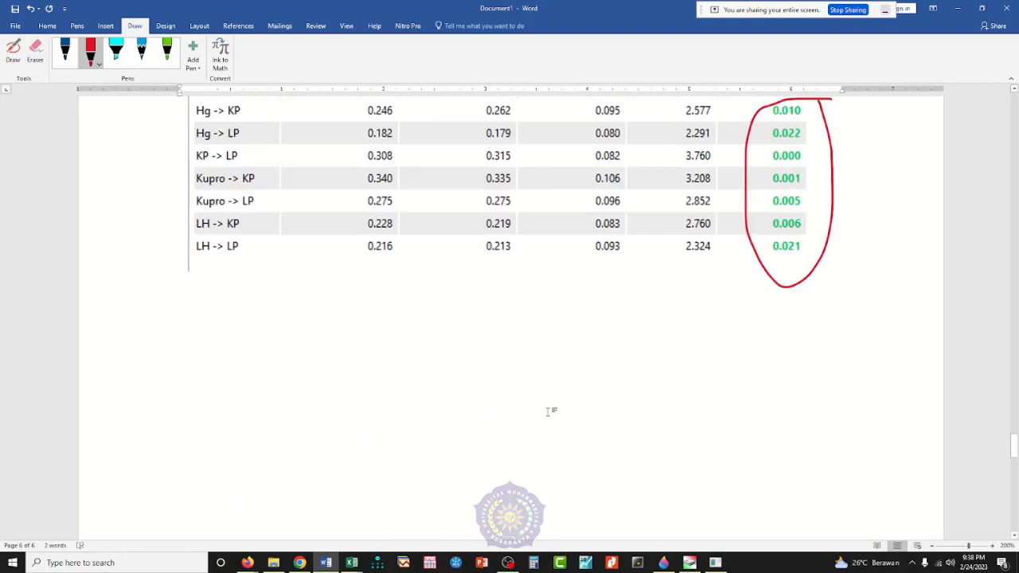
scroll(549, 410, "down", 3)
scroll(549, 411, "down", 5)
Step: Shrink the bootstrapping path model image proportionally to about three quarters of the text width
left_click(543, 331)
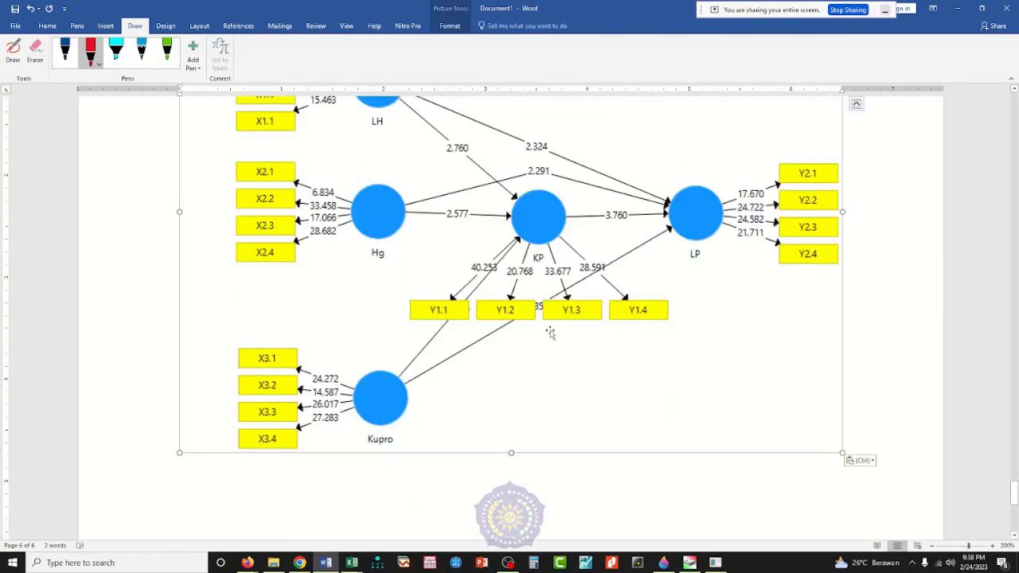
left_click_drag(842, 451, 677, 316)
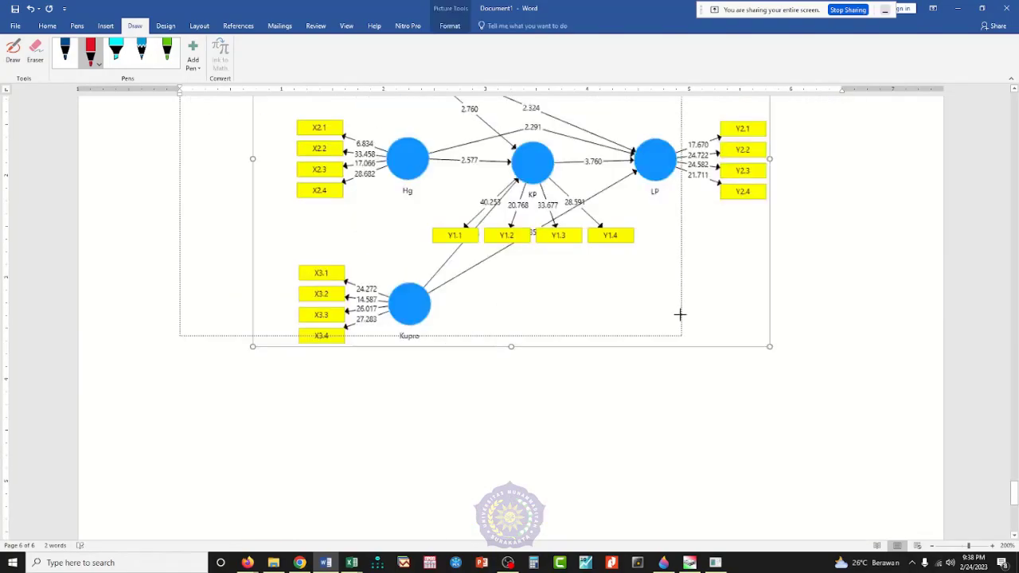
scroll(644, 411, "up", 7)
scroll(512, 270, "up", 5)
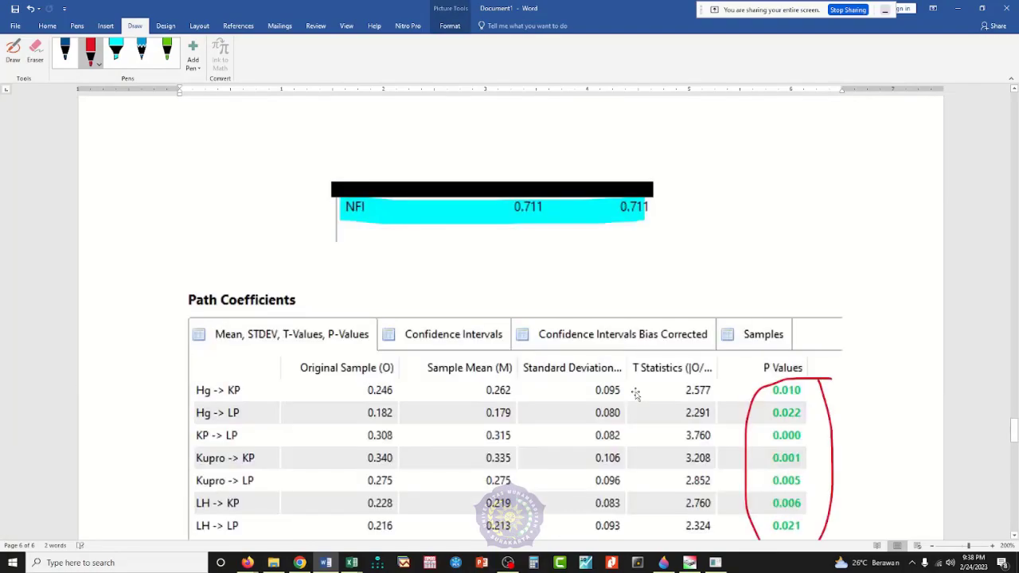
Step: Insert several blank lines above the Path Coefficients table to move it onto a new page
left_click(512, 271)
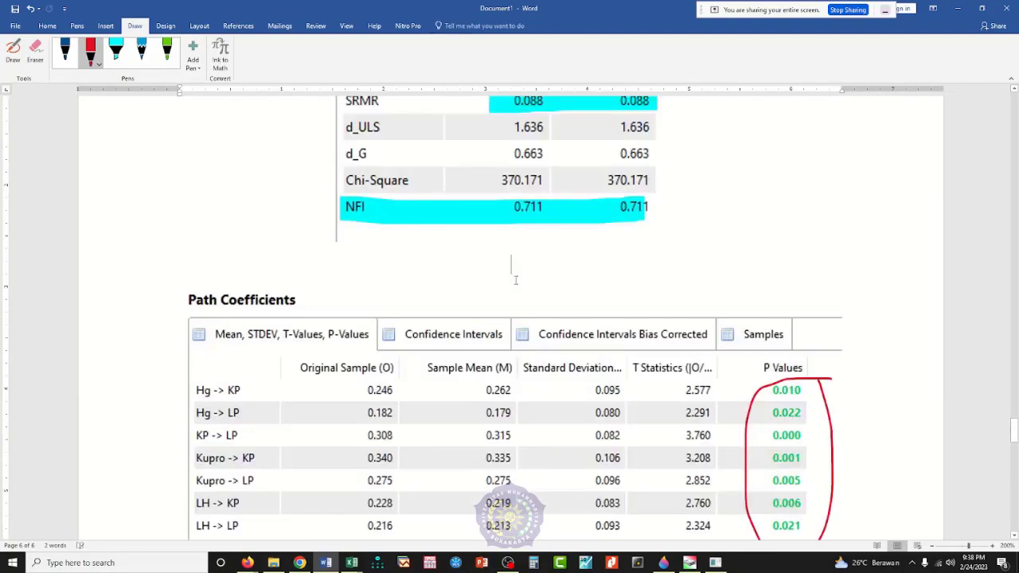
key("Return")
key("Return")
key("Return")
key("Return")
key("Return")
key("Return")
key("Return")
key("Return")
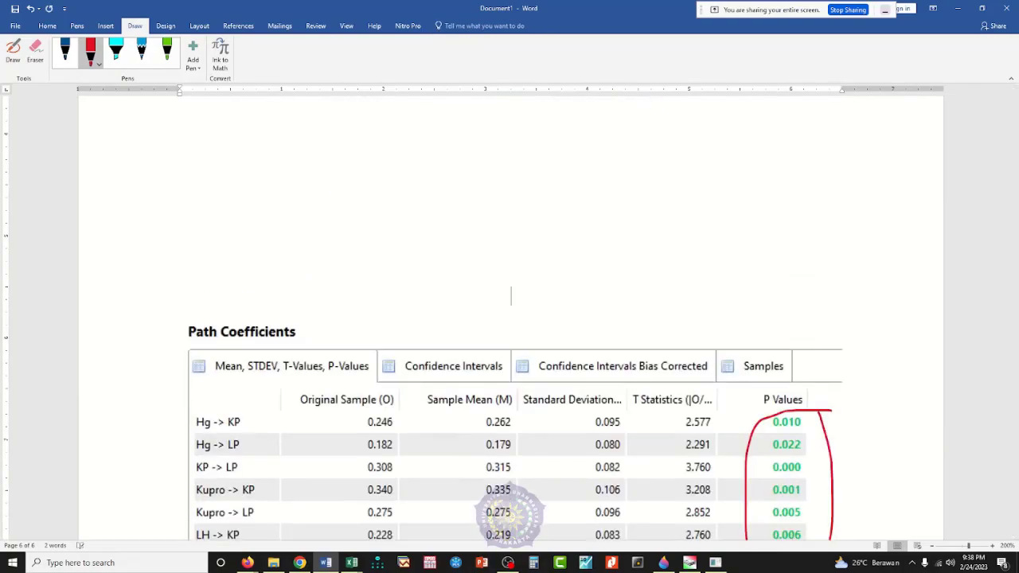
key("Return")
key("Return")
key("Return")
key("Return")
scroll(539, 339, "down", 5)
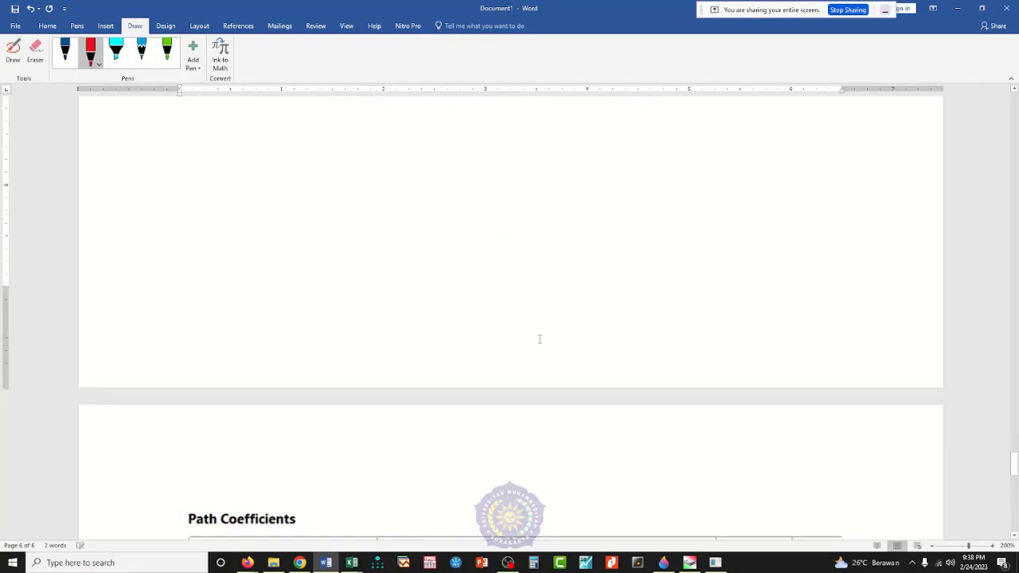
scroll(539, 339, "down", 10)
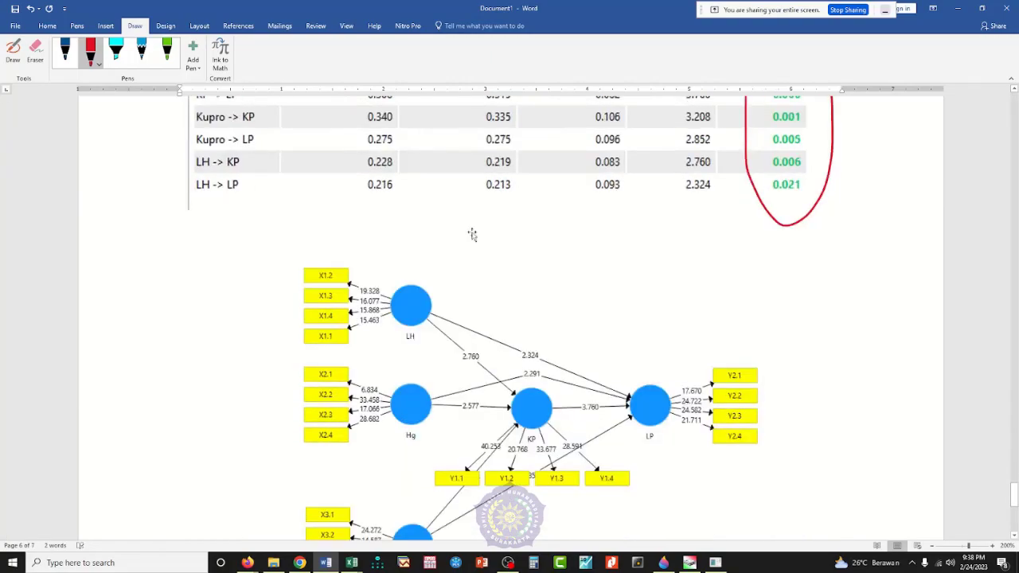
Step: Circle the LH -> LP and Hg -> KP T statistics in green and link each with a line to its value in the path diagram
left_click(472, 235)
scroll(717, 377, "up", 2)
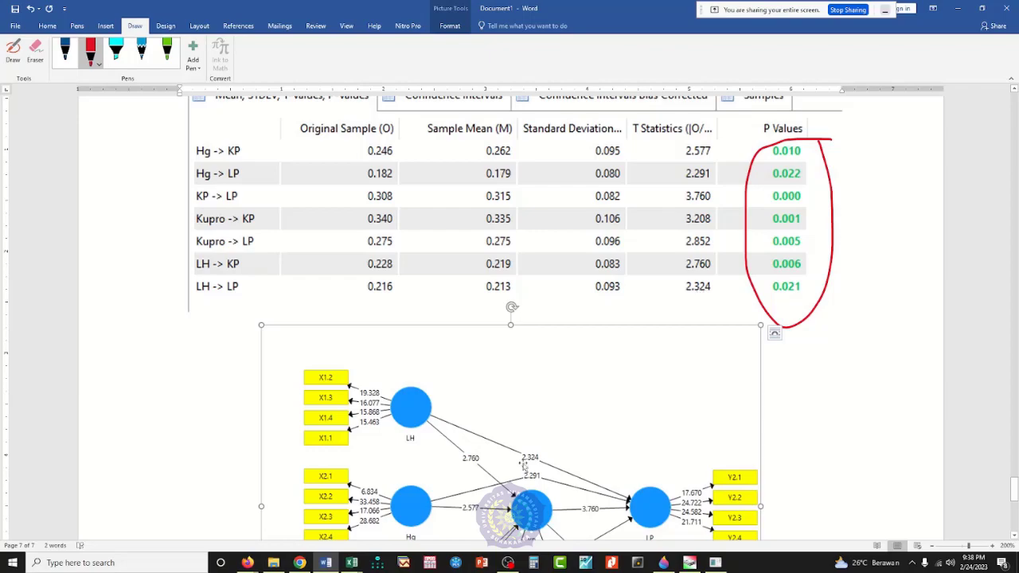
left_click(166, 52)
mouse_move(723, 278)
left_mouse_down()
mouse_move(703, 283)
mouse_move(719, 293)
mouse_move(721, 279)
left_mouse_up()
mouse_move(697, 311)
left_mouse_down()
mouse_move(573, 415)
mouse_move(543, 464)
mouse_move(551, 451)
left_mouse_up()
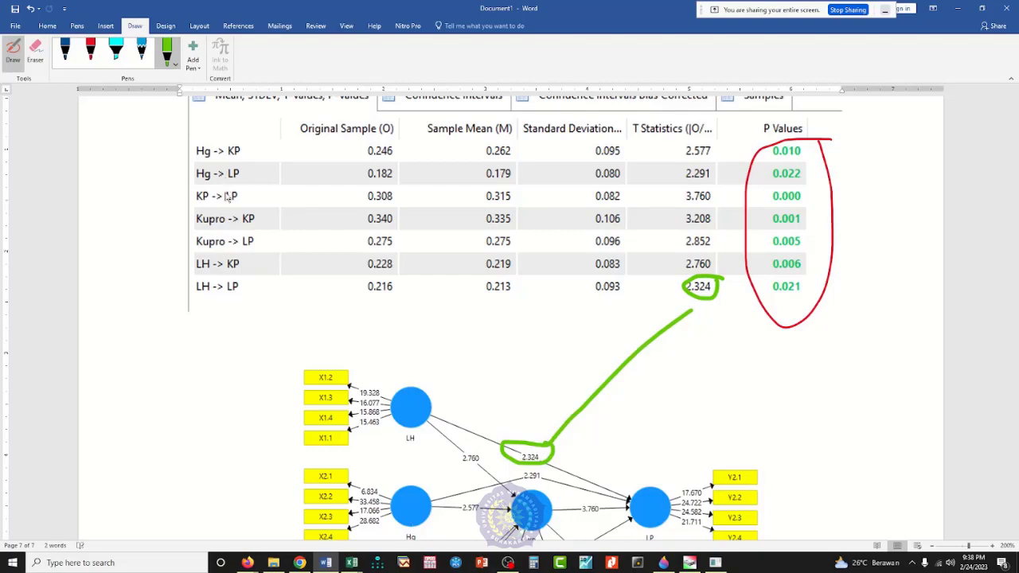
mouse_move(719, 144)
left_mouse_down()
mouse_move(647, 208)
mouse_move(474, 500)
left_mouse_up()
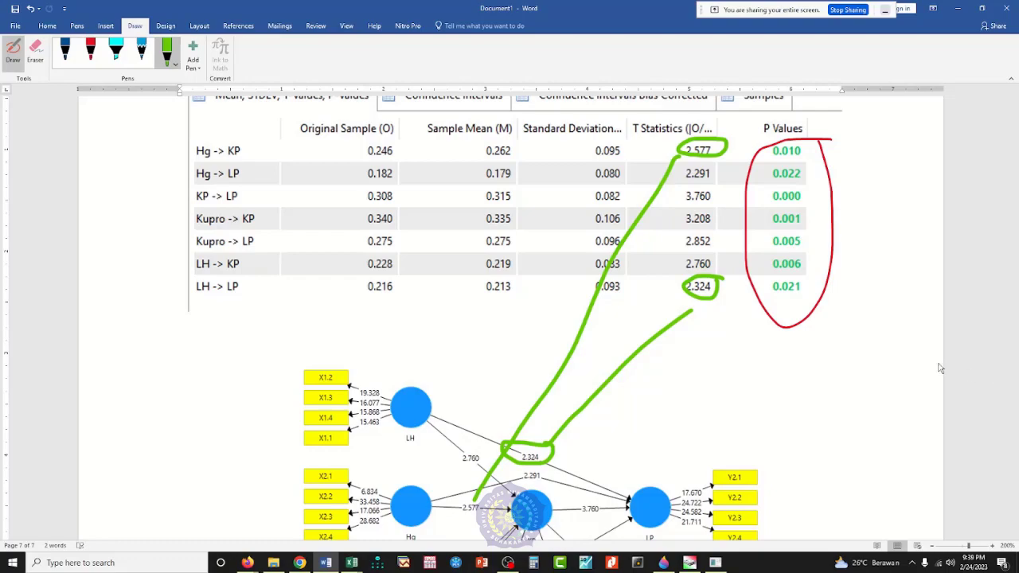
Step: Scribble in green over the indicator T-values beside the LH, Hg and LP constructs in the diagram
mouse_move(379, 391)
left_mouse_down()
mouse_move(369, 388)
mouse_move(364, 434)
left_mouse_up()
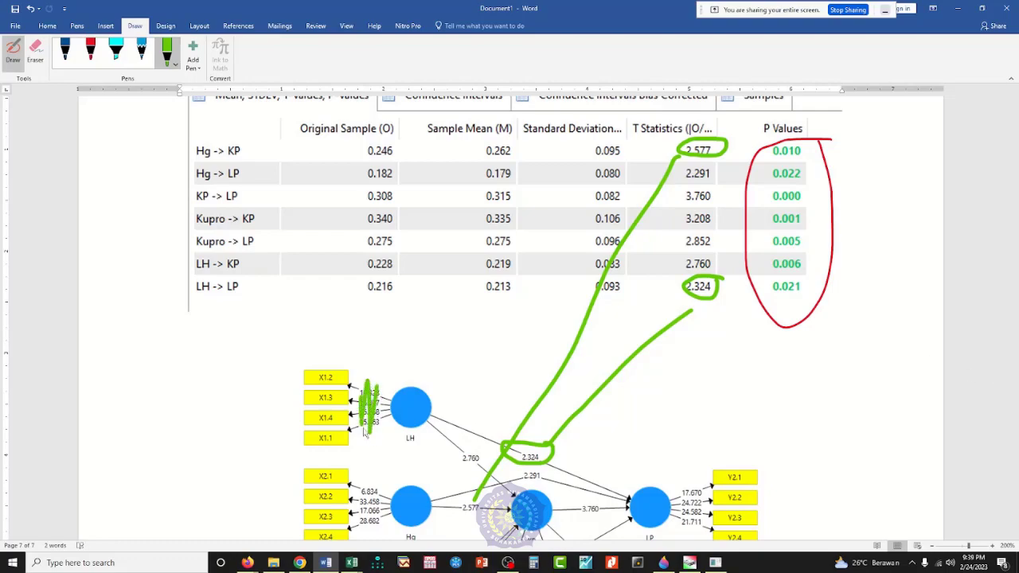
mouse_move(364, 493)
left_mouse_down()
mouse_move(361, 525)
mouse_move(374, 516)
mouse_move(379, 481)
left_mouse_up()
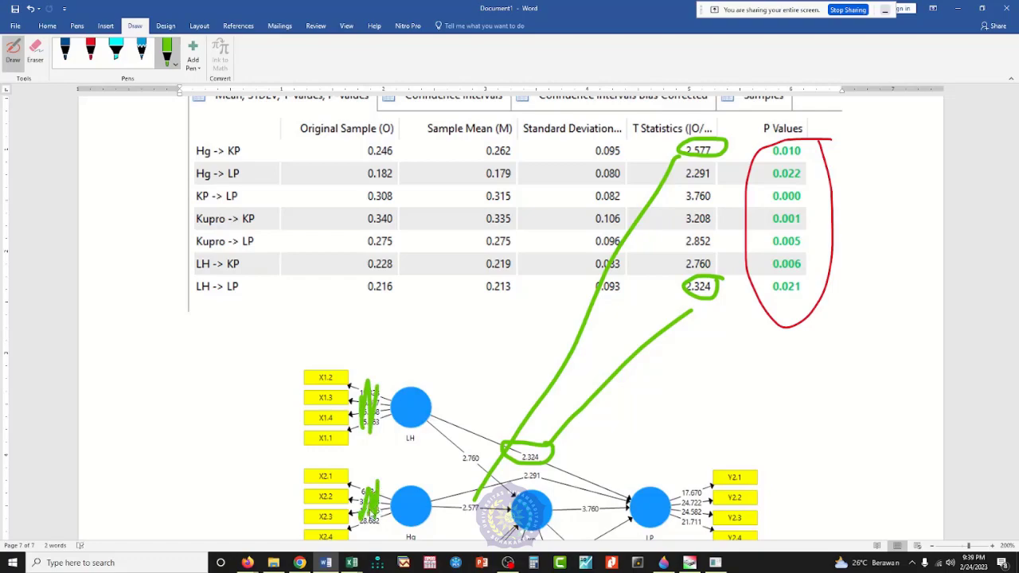
mouse_move(692, 503)
left_mouse_down()
mouse_move(690, 527)
mouse_move(699, 485)
mouse_move(703, 538)
mouse_move(700, 509)
left_mouse_up()
Step: Handwrite "<0,05" in green beside the P Values column and ">2" beside the T Statistics column
mouse_move(869, 197)
left_mouse_down()
mouse_move(866, 220)
mouse_move(890, 208)
mouse_move(886, 199)
left_mouse_up()
mouse_move(898, 210)
left_mouse_down()
mouse_move(896, 230)
mouse_move(923, 198)
mouse_move(922, 214)
left_mouse_up()
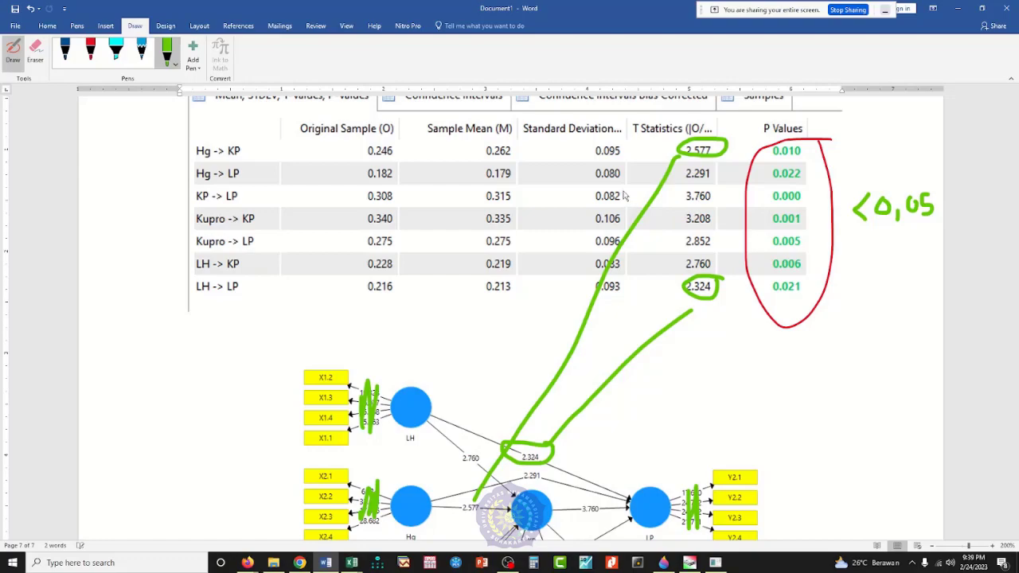
mouse_move(654, 217)
left_mouse_down()
mouse_move(644, 247)
mouse_move(678, 231)
mouse_move(687, 242)
left_mouse_up()
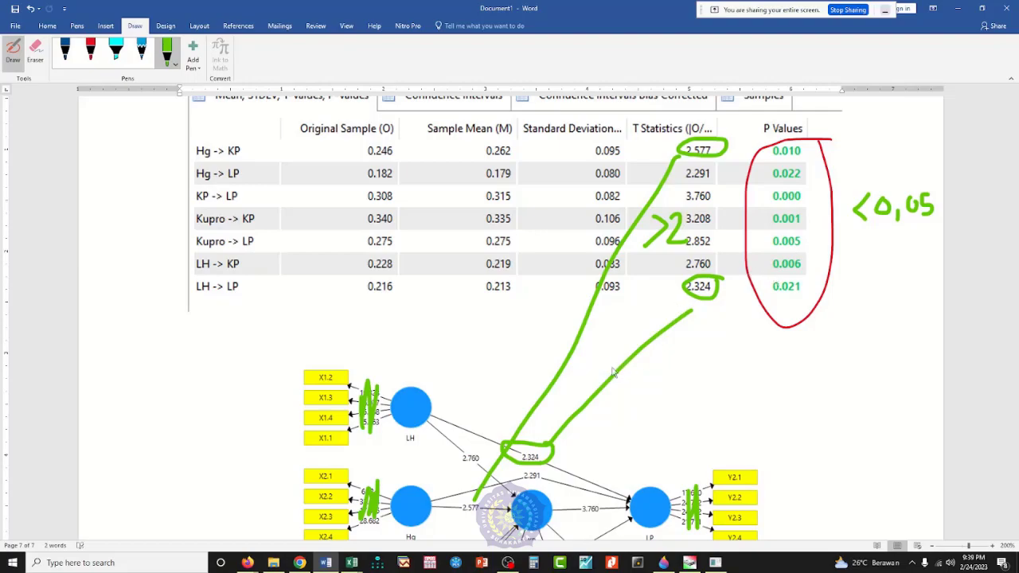
Step: Handwrite "DE" in green above the Path Coefficients table
scroll(587, 355, "down", 4)
scroll(585, 362, "up", 5)
scroll(584, 363, "down", 4)
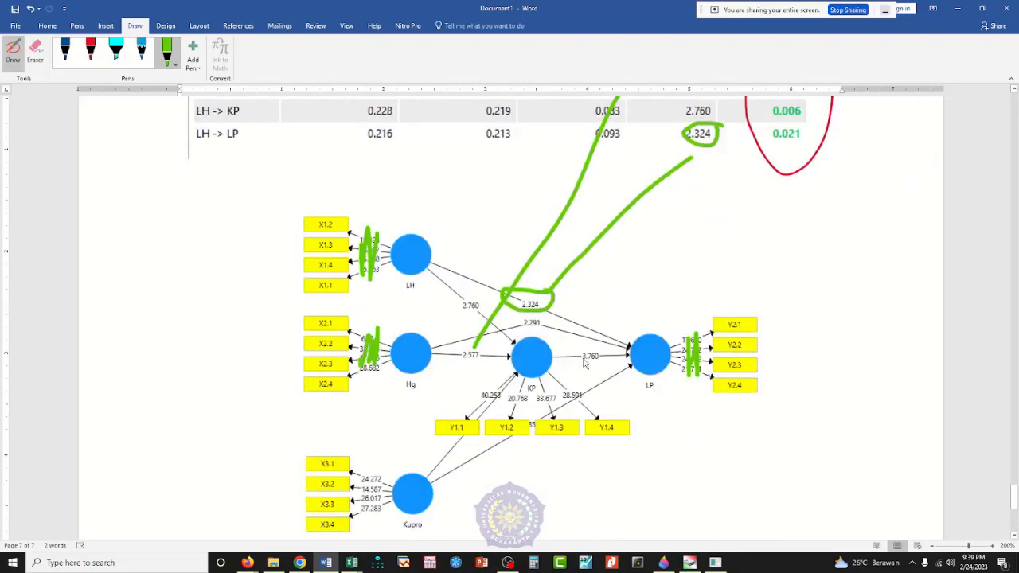
scroll(585, 363, "up", 5)
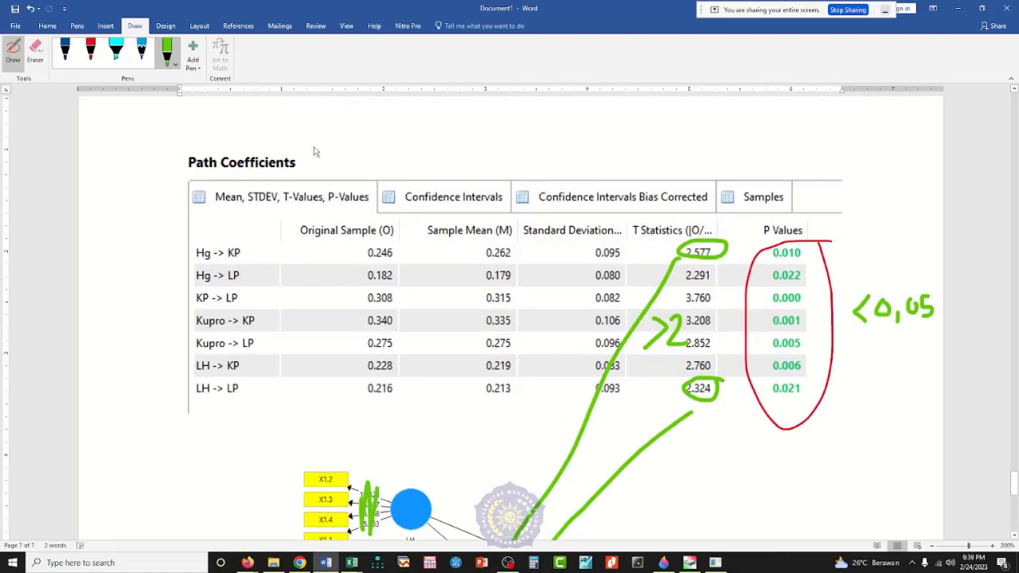
mouse_move(347, 124)
left_mouse_down()
mouse_move(349, 153)
mouse_move(396, 125)
mouse_move(396, 153)
left_mouse_up()
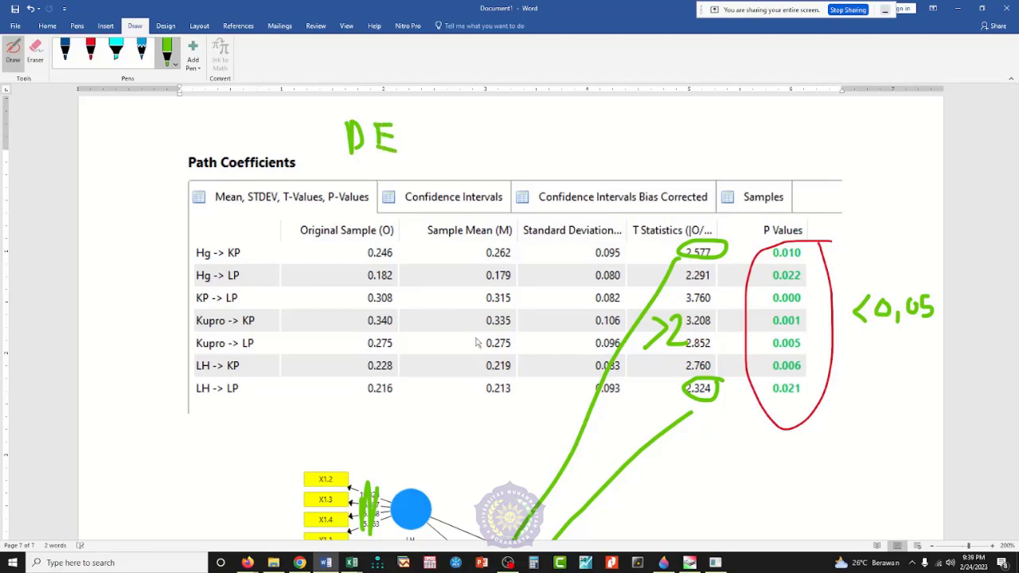
Step: Switch to SmartPLS, view the Bootstrapping report with its Path Coefficients, and return to Word
left_click(715, 564)
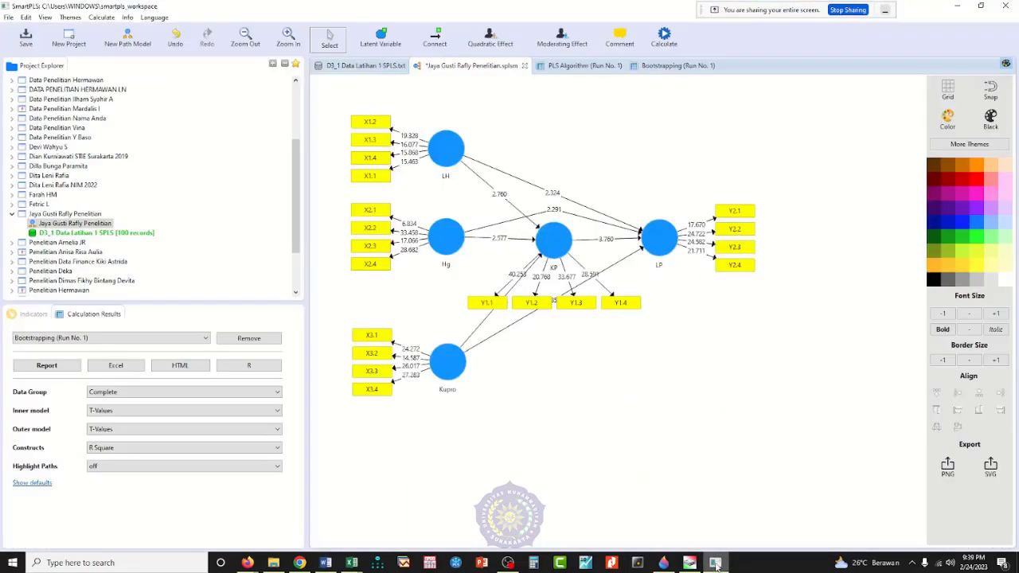
left_click(678, 66)
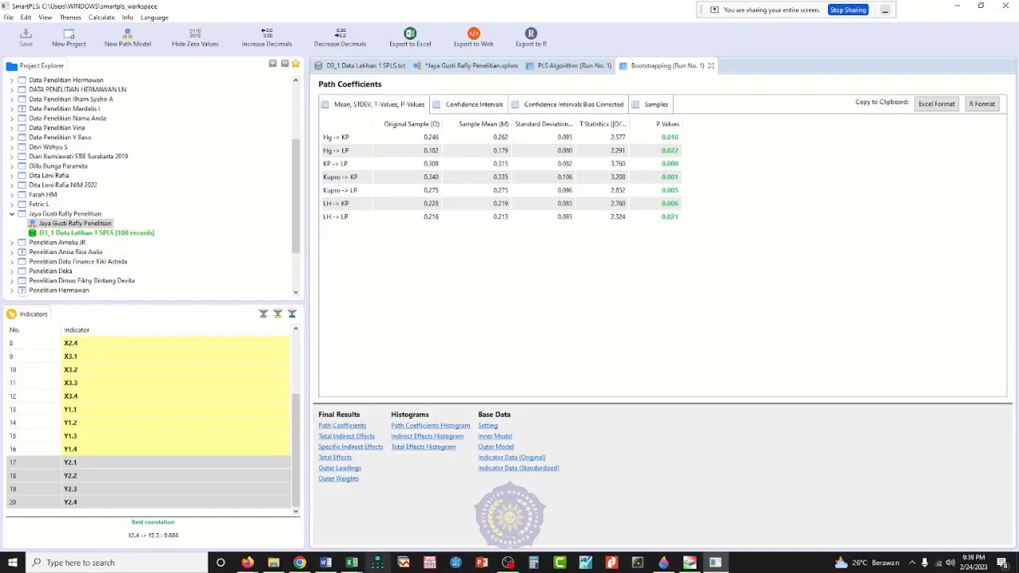
left_click(324, 564)
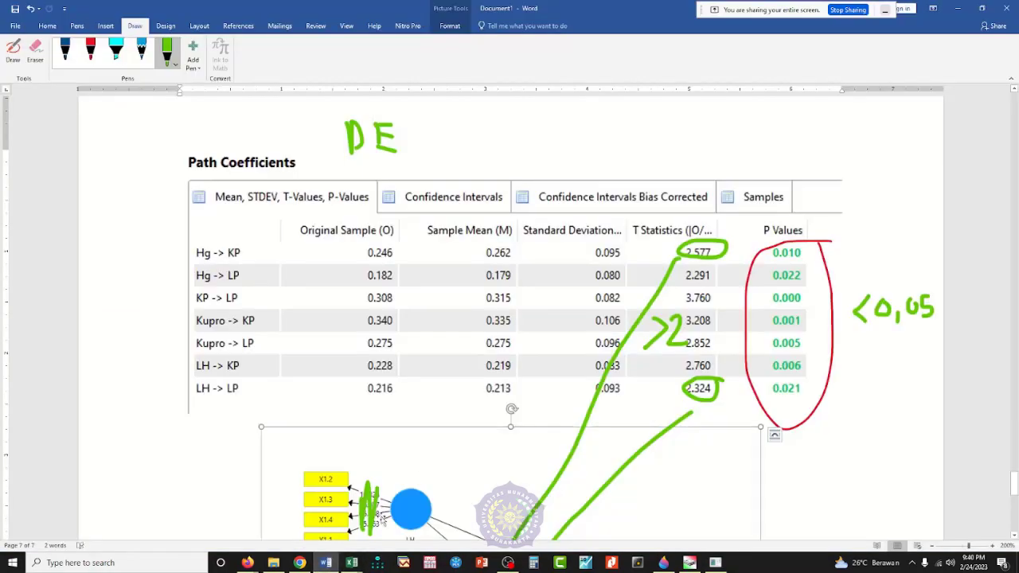
Step: Highlight the LH to KP, LH to LP and Kupro to LP paths in the diagram with the cyan highlighter
scroll(444, 458, "up", 3)
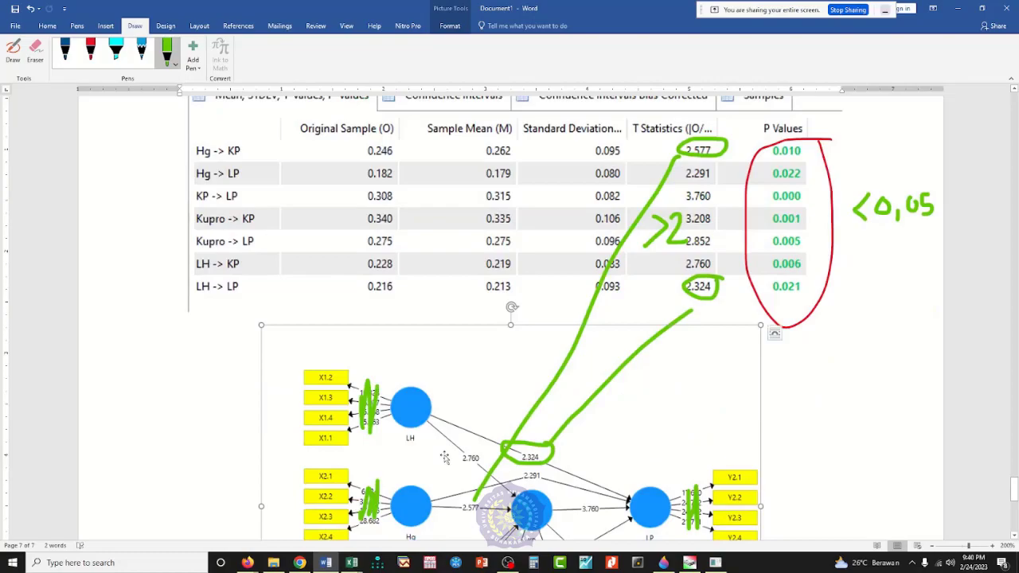
scroll(445, 458, "down", 5)
scroll(444, 458, "up", 2)
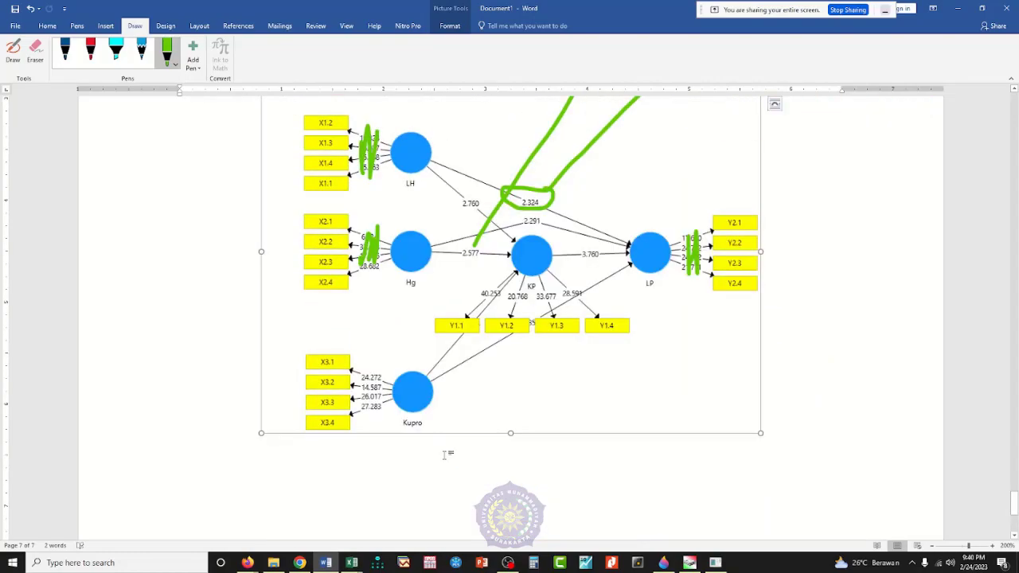
left_click(115, 54)
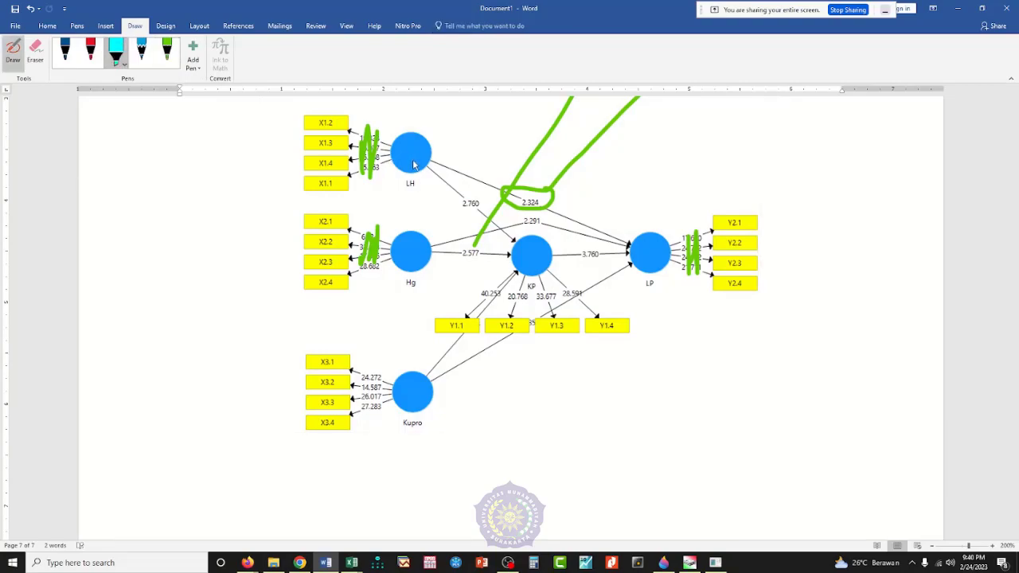
mouse_move(413, 165)
left_mouse_down()
mouse_move(450, 215)
mouse_move(519, 256)
left_mouse_up()
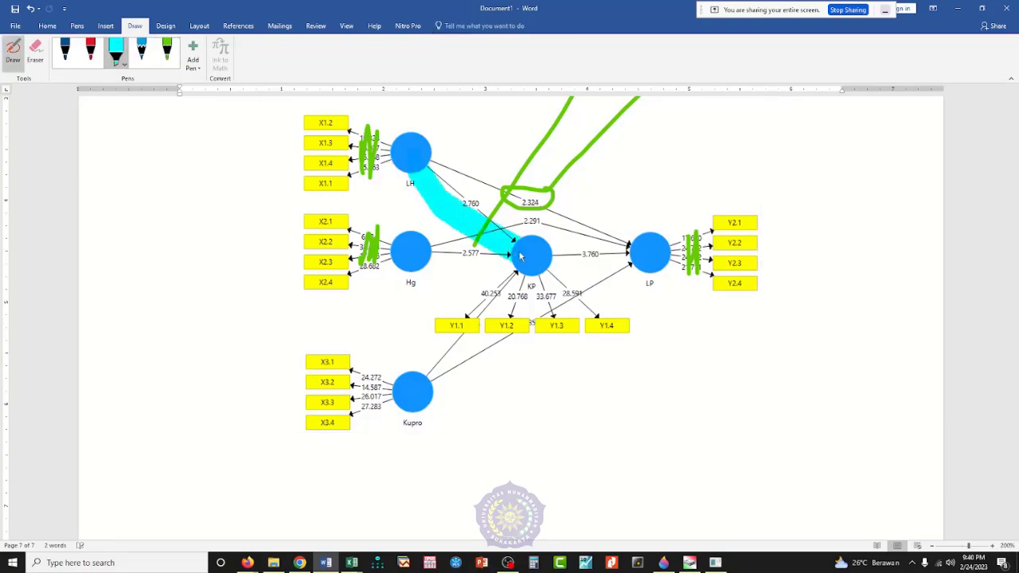
left_click_drag(422, 154, 651, 254)
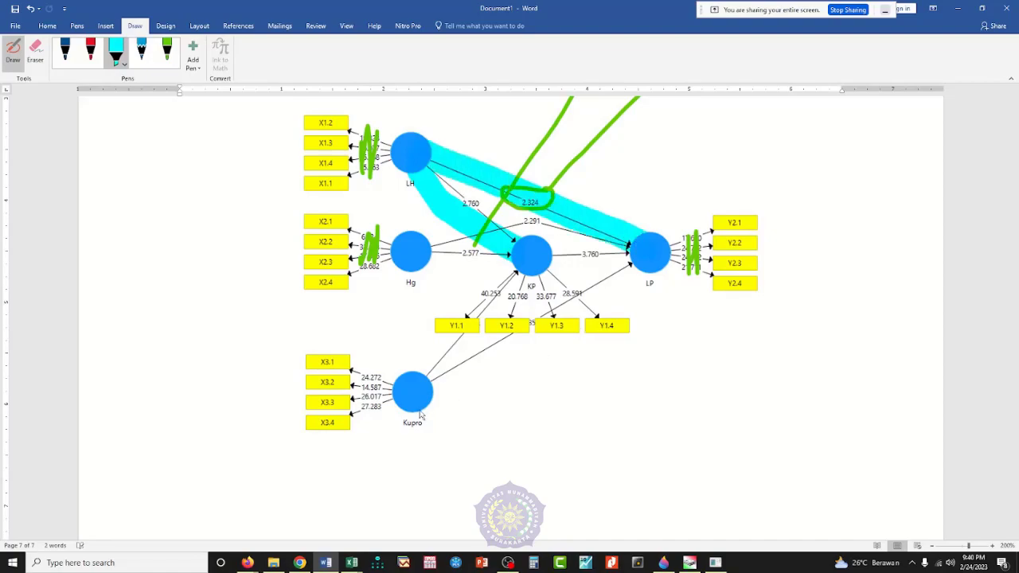
mouse_move(420, 415)
left_mouse_down()
mouse_move(564, 348)
mouse_move(642, 277)
left_mouse_up()
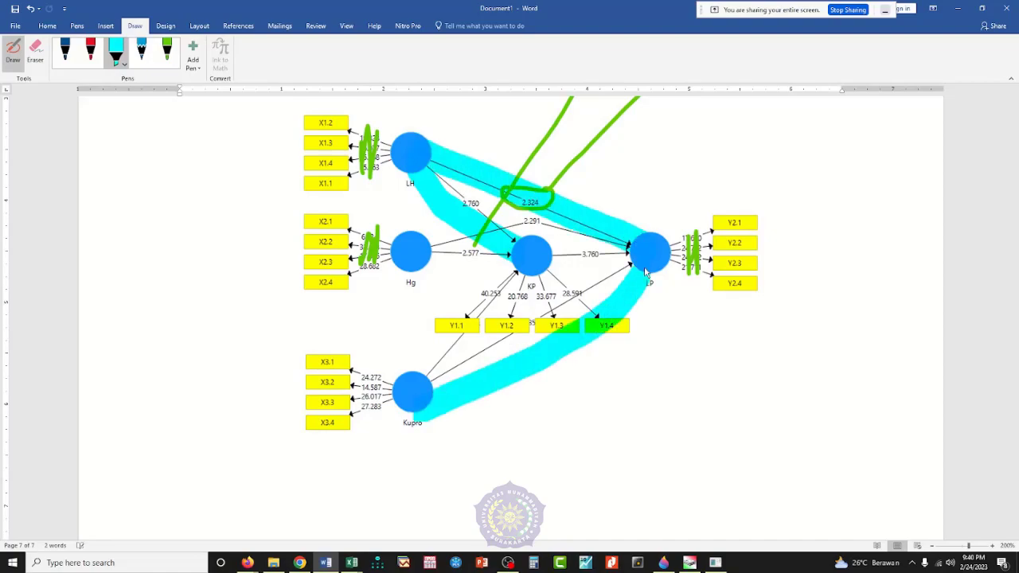
Step: Trace the direct path from Kupro to LP twice with the red pen
left_click(89, 51)
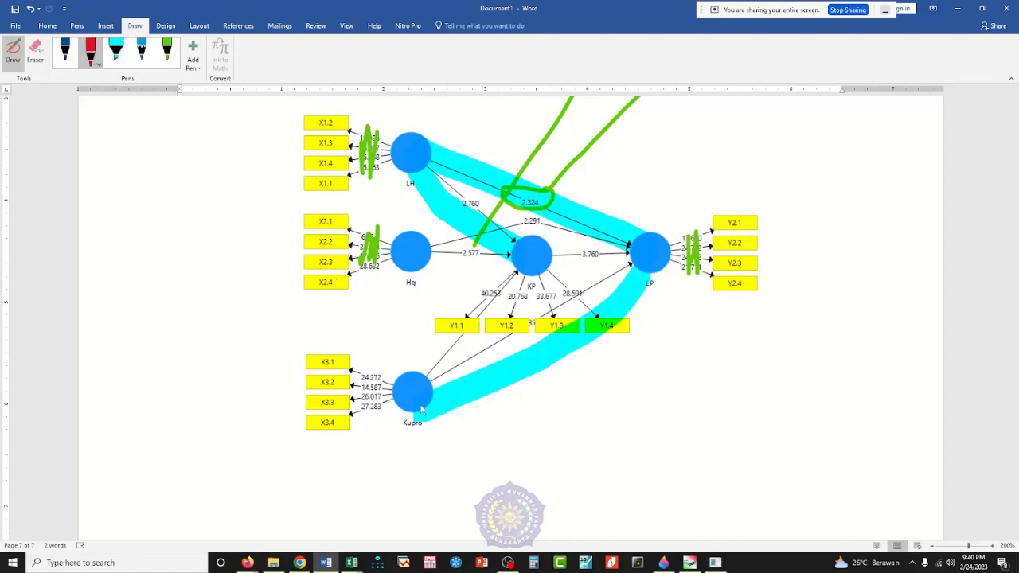
mouse_move(419, 408)
left_mouse_down()
mouse_move(481, 401)
mouse_move(642, 330)
mouse_move(667, 285)
mouse_move(662, 268)
left_mouse_up()
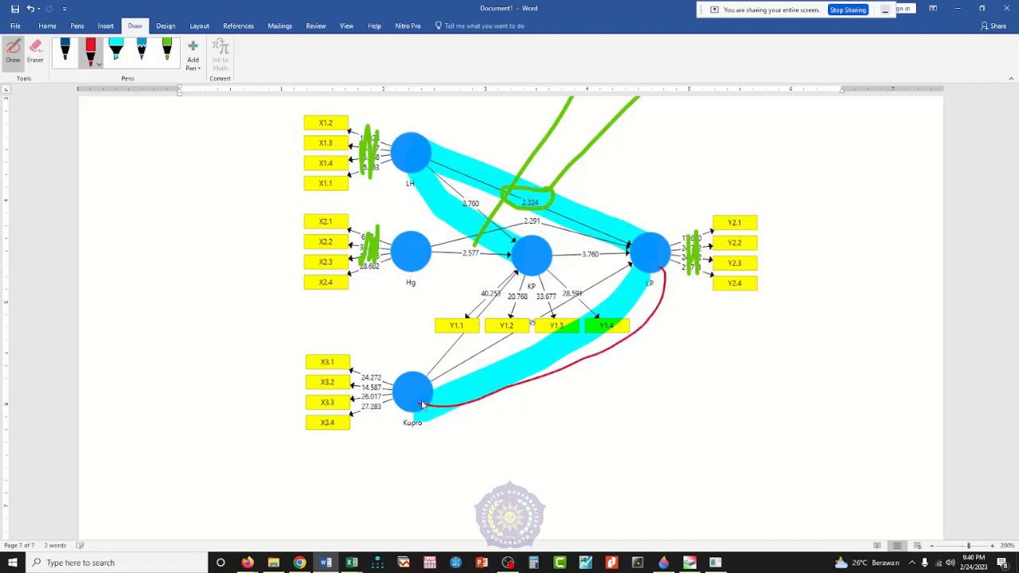
mouse_move(419, 404)
left_mouse_down()
mouse_move(489, 410)
mouse_move(609, 357)
mouse_move(662, 269)
left_mouse_up()
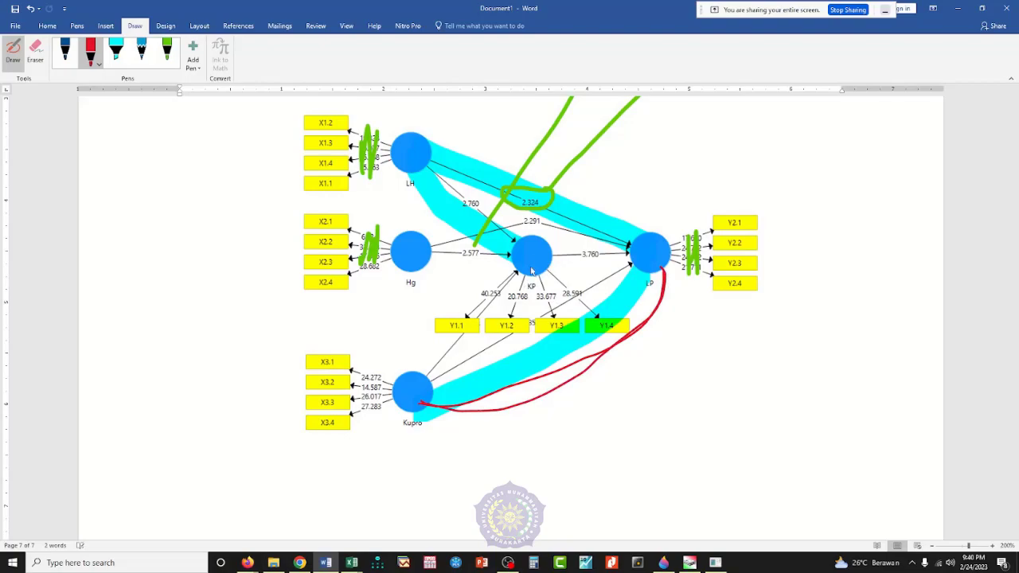
Step: Trace in red the indirect paths from Kupro, LH and Hg through KP to LP, plus the direct LH to LP path
mouse_move(410, 403)
left_mouse_down()
mouse_move(435, 335)
mouse_move(550, 260)
mouse_move(629, 257)
left_mouse_up()
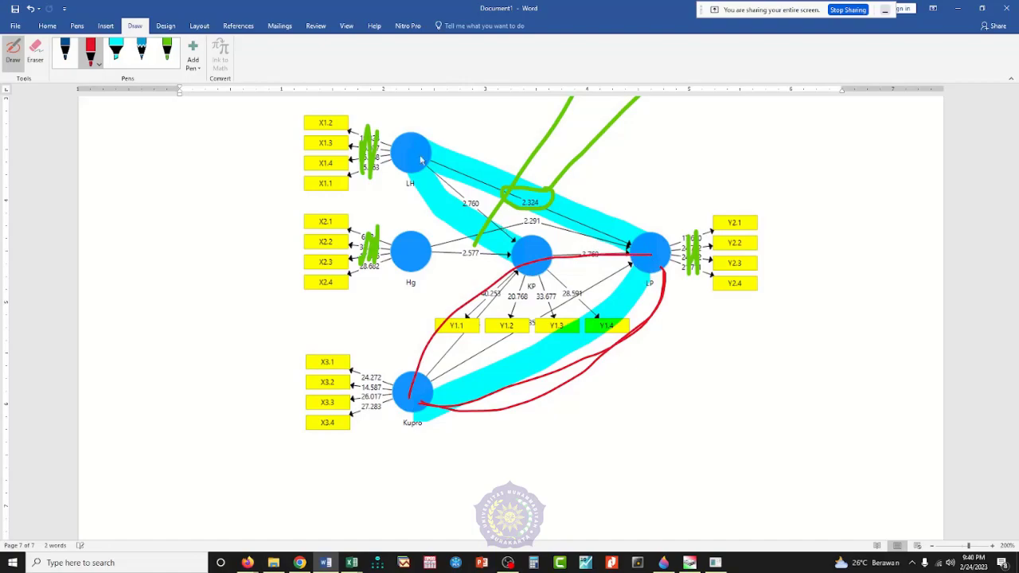
mouse_move(413, 153)
left_mouse_down()
mouse_move(426, 188)
mouse_move(538, 263)
mouse_move(629, 271)
mouse_move(651, 261)
left_mouse_up()
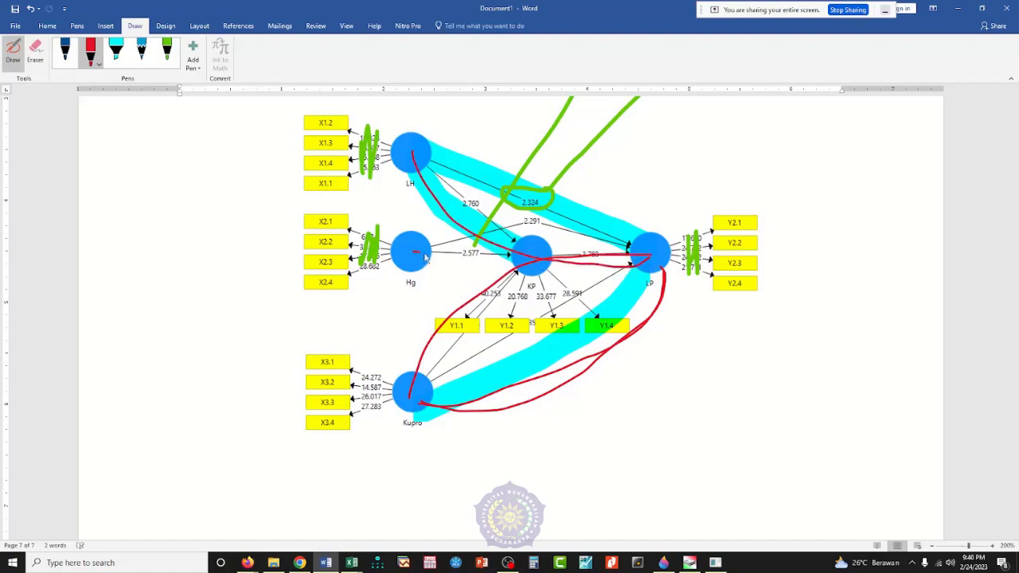
left_click_drag(426, 257, 641, 258)
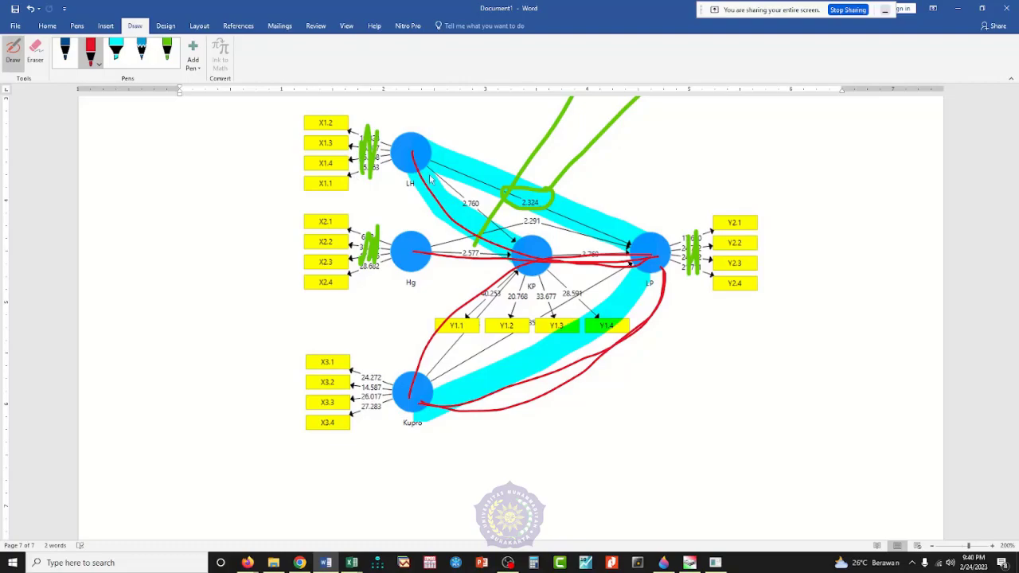
mouse_move(423, 168)
left_mouse_down()
mouse_move(508, 244)
mouse_move(636, 252)
left_mouse_up()
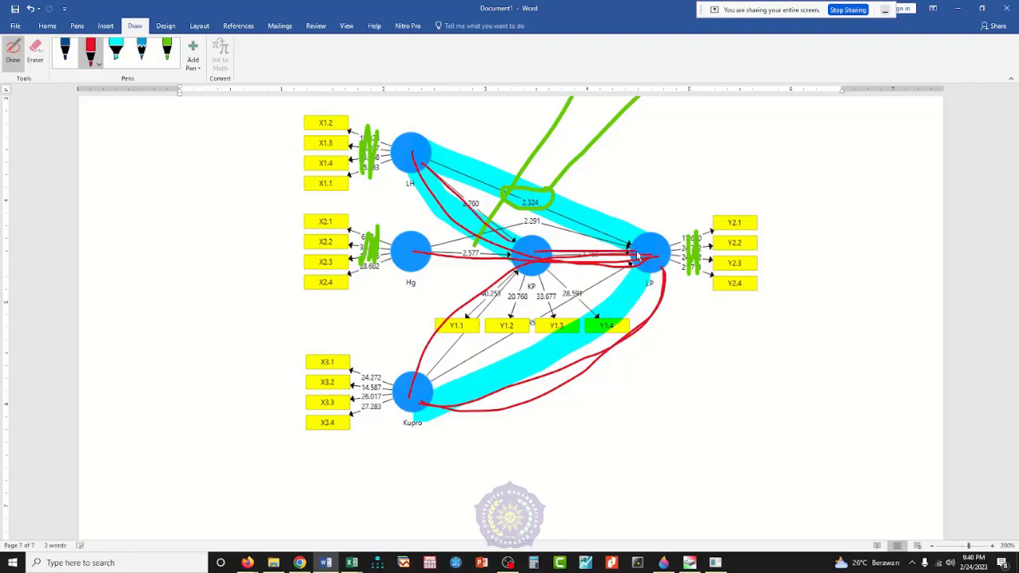
left_click_drag(414, 156, 645, 250)
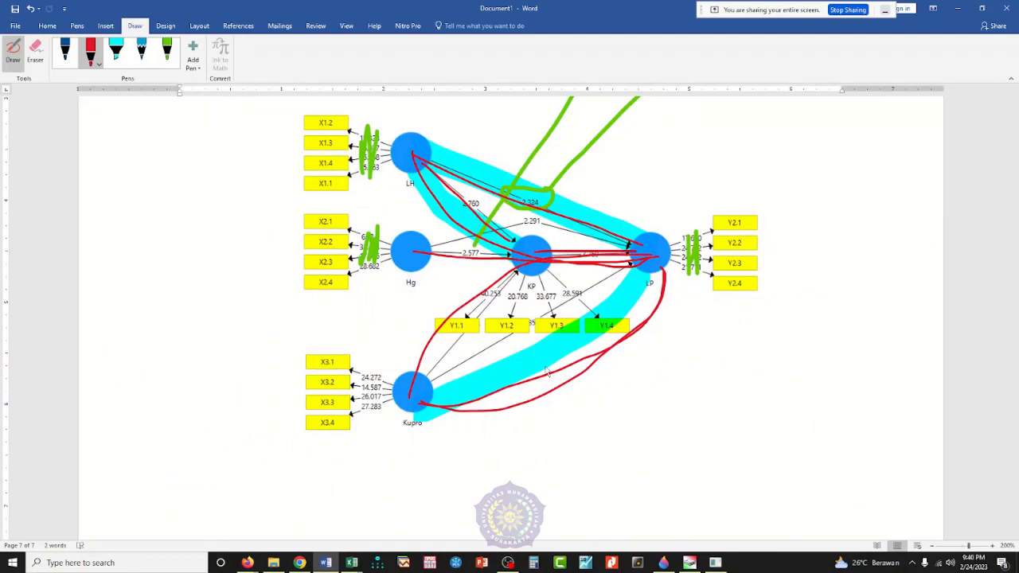
Step: Switch to SmartPLS and examine the bootstrapping Specific Indirect Effects, Total Indirect Effects and Path Coefficients tables
left_click(721, 564)
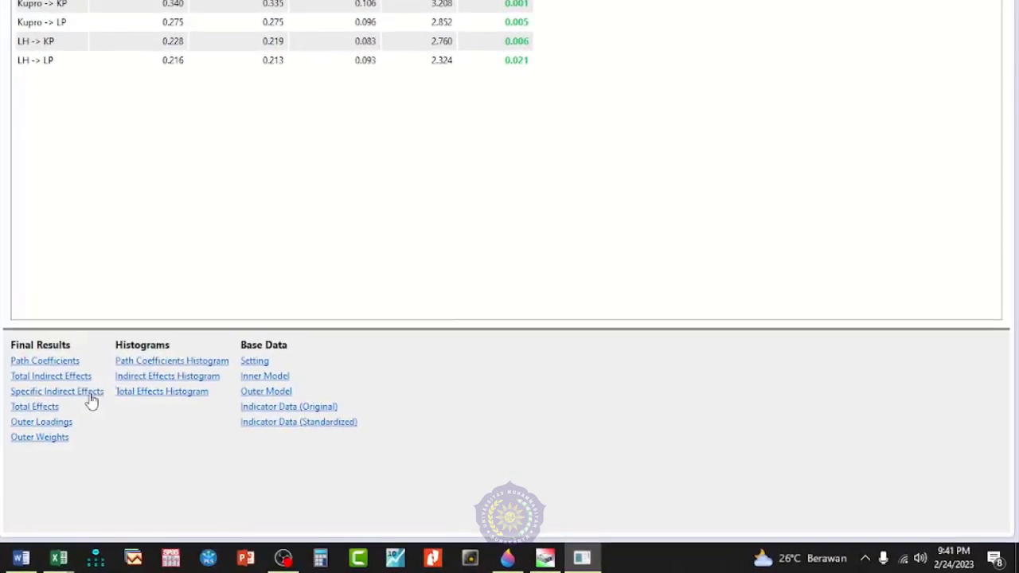
left_click(91, 395)
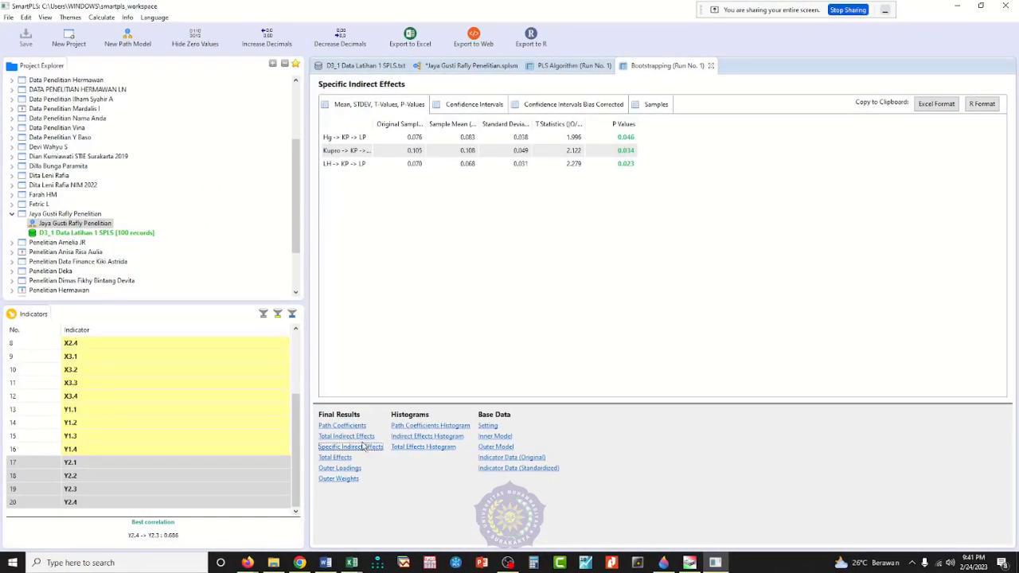
left_click(358, 438)
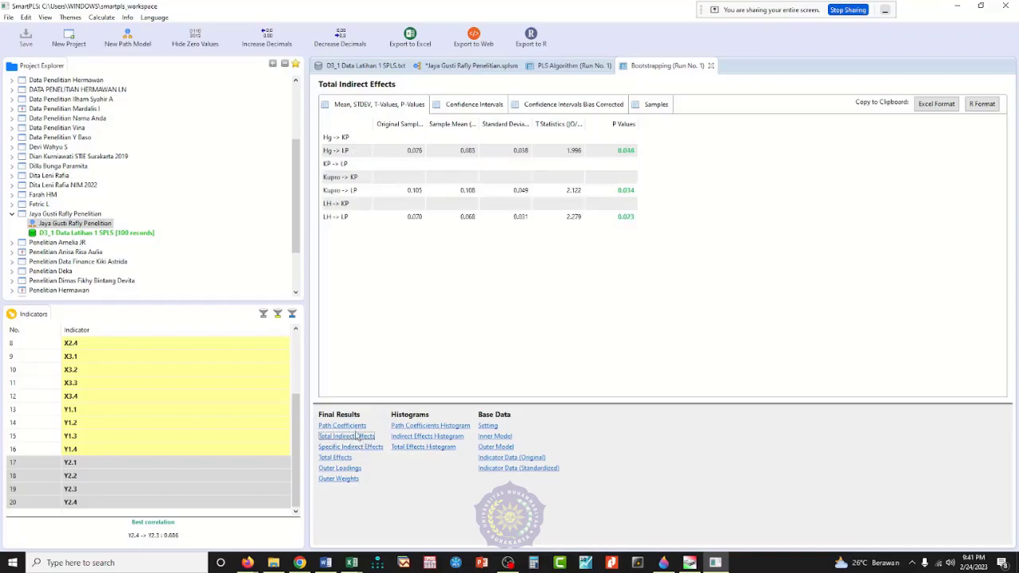
left_click(353, 427)
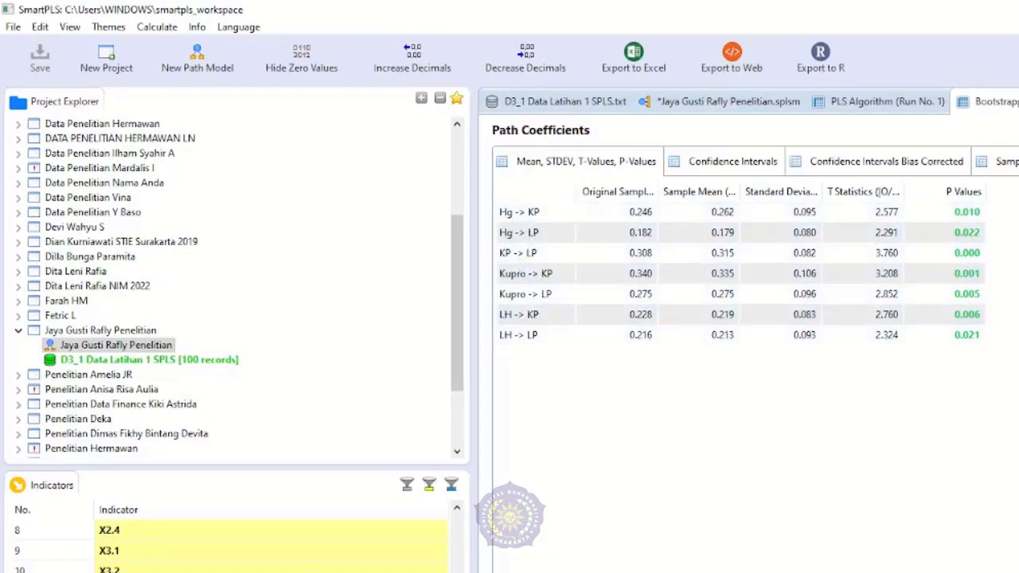
Step: Display the bootstrapping Specific Indirect Effects table and paste a screenshot of it into Paint 3D
left_click(417, 513)
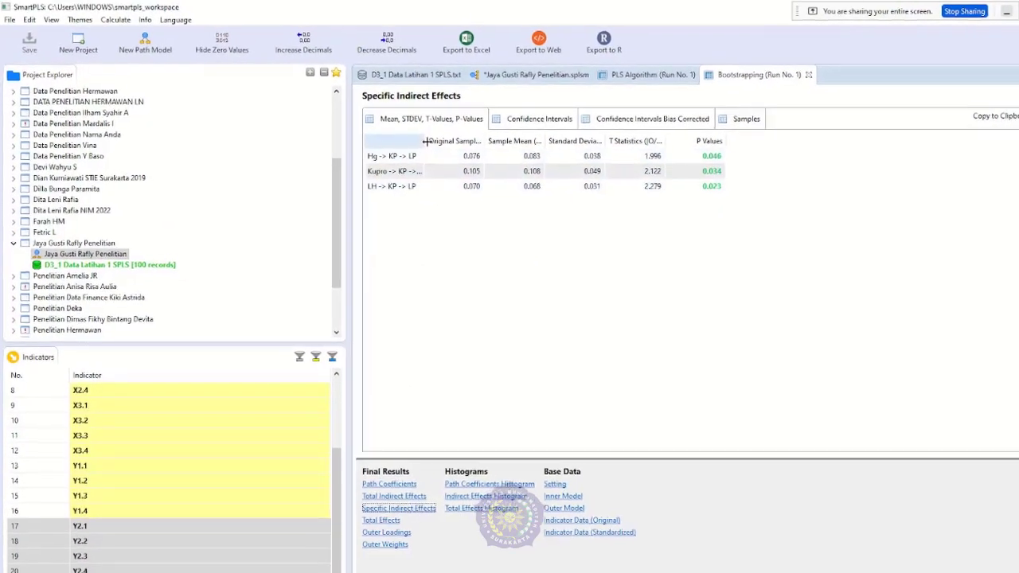
left_click_drag(426, 141, 453, 141)
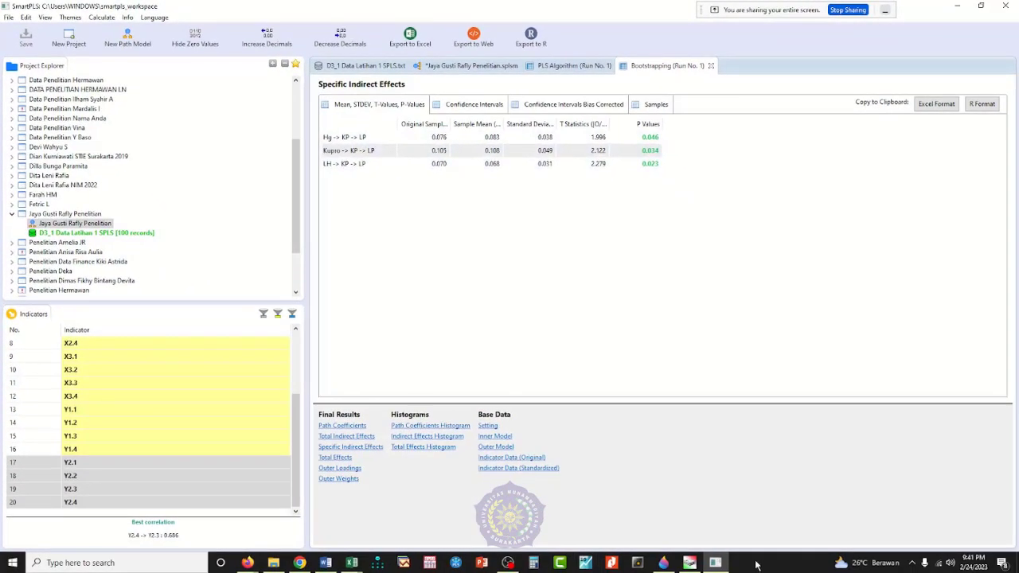
left_click(666, 563)
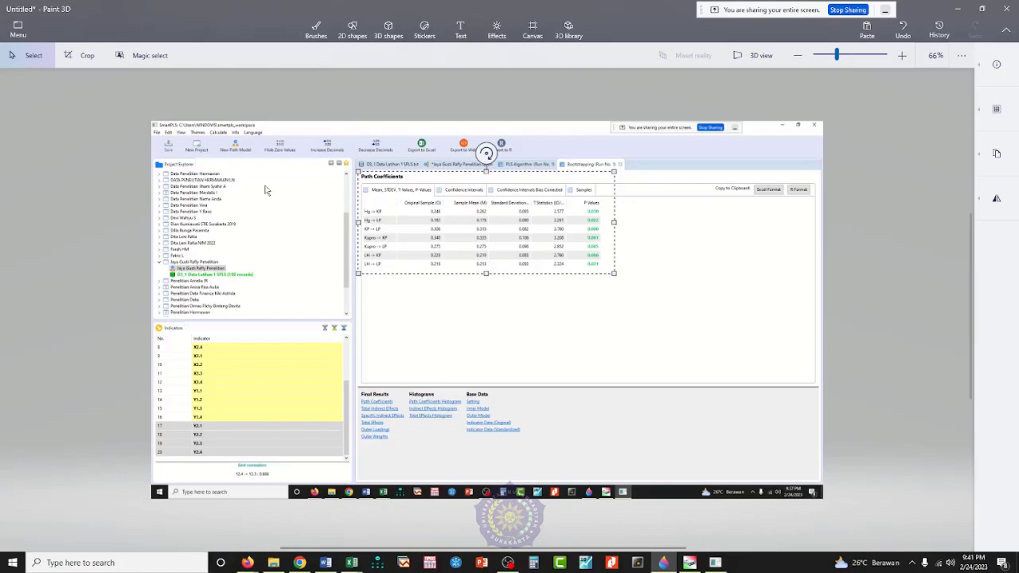
left_click(316, 30)
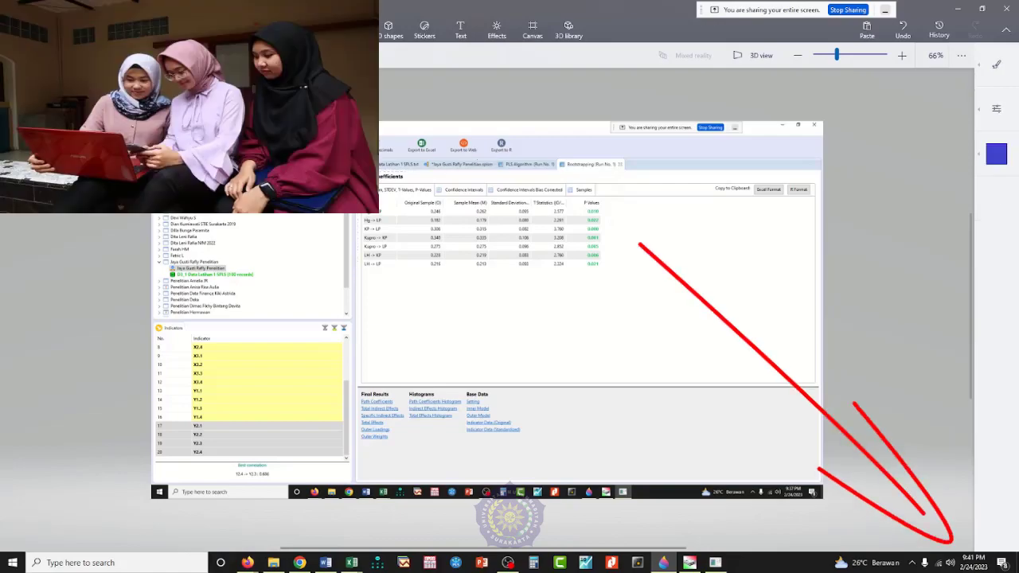
key("ctrl+v")
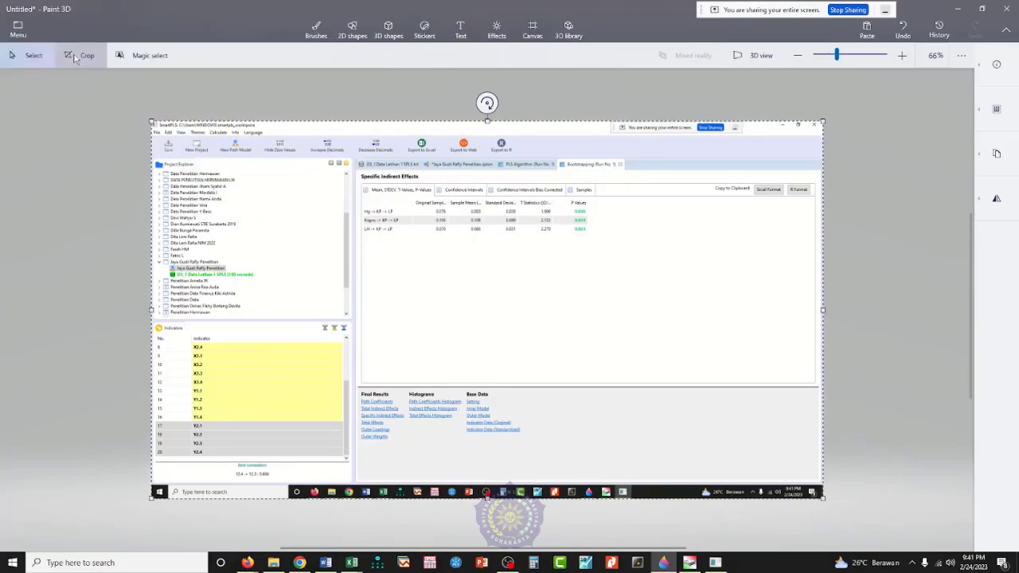
Step: Copy the Specific Indirect Effects table area from the screenshot and paste it below the path diagram in Word
left_click(73, 56)
left_click(316, 30)
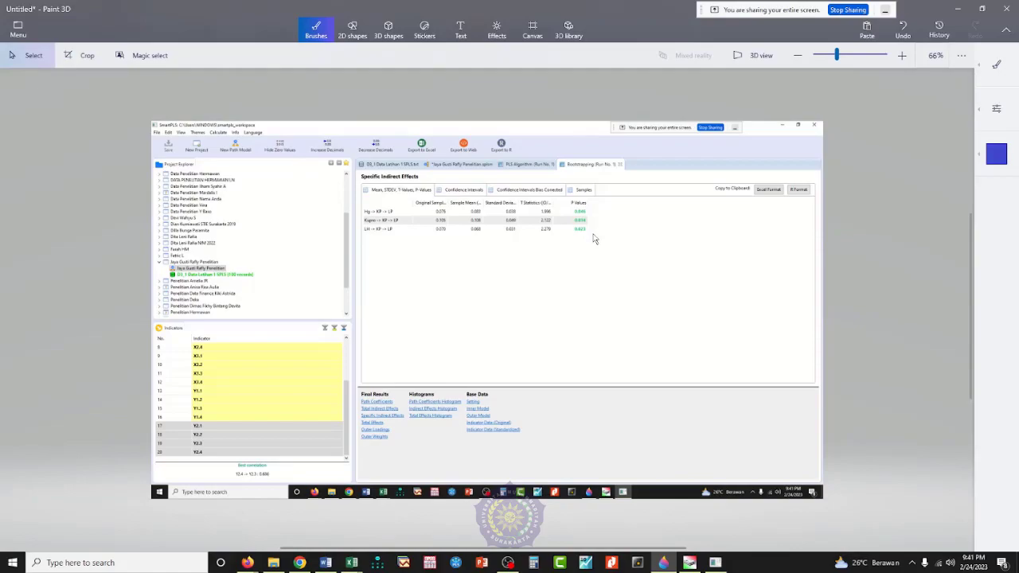
left_click(326, 562)
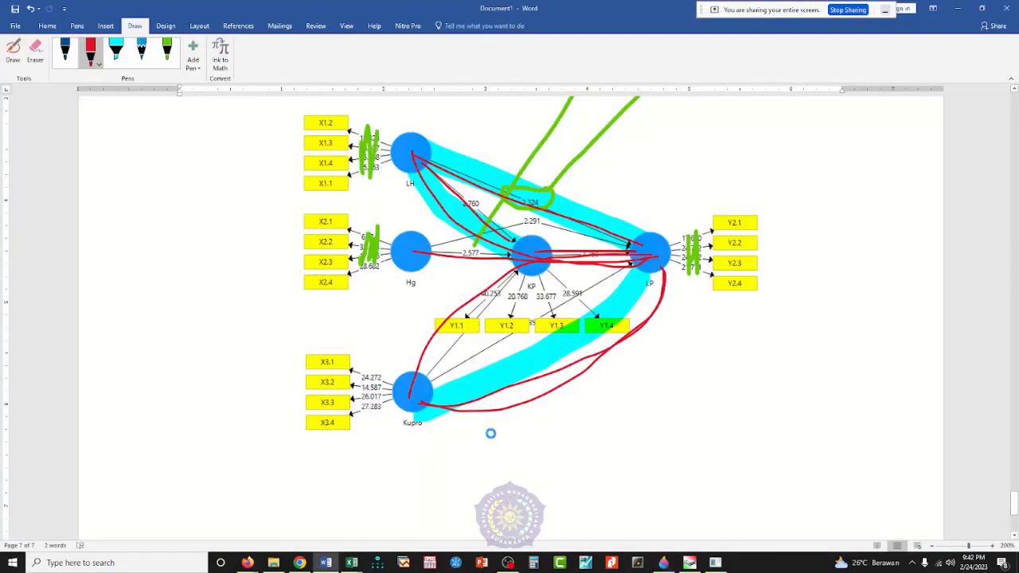
key("ctrl+v")
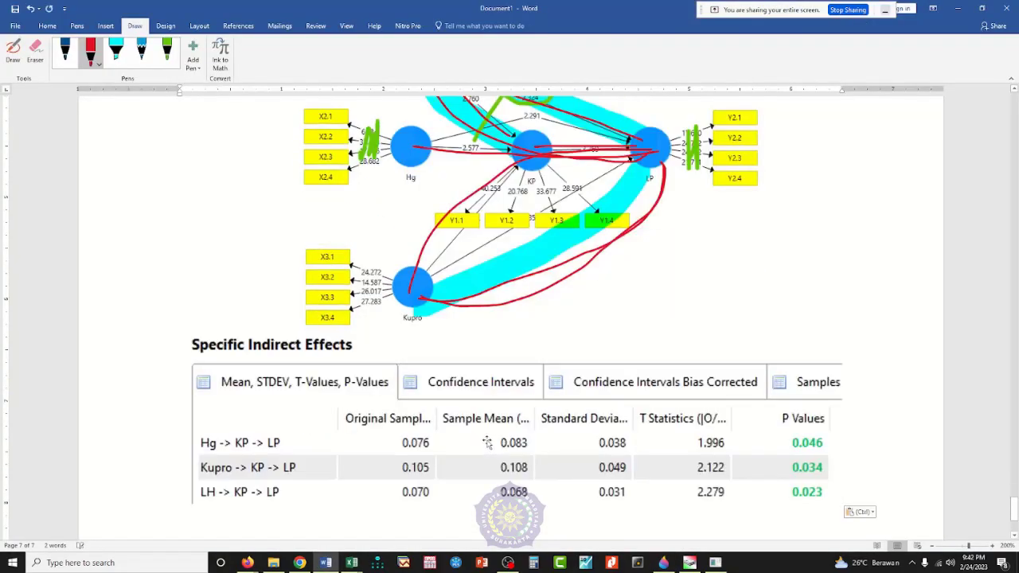
Step: Highlight the three indirect path names, Hg, Kupro and LH through KP to LP, with the cyan highlighter
scroll(486, 442, "down", 2)
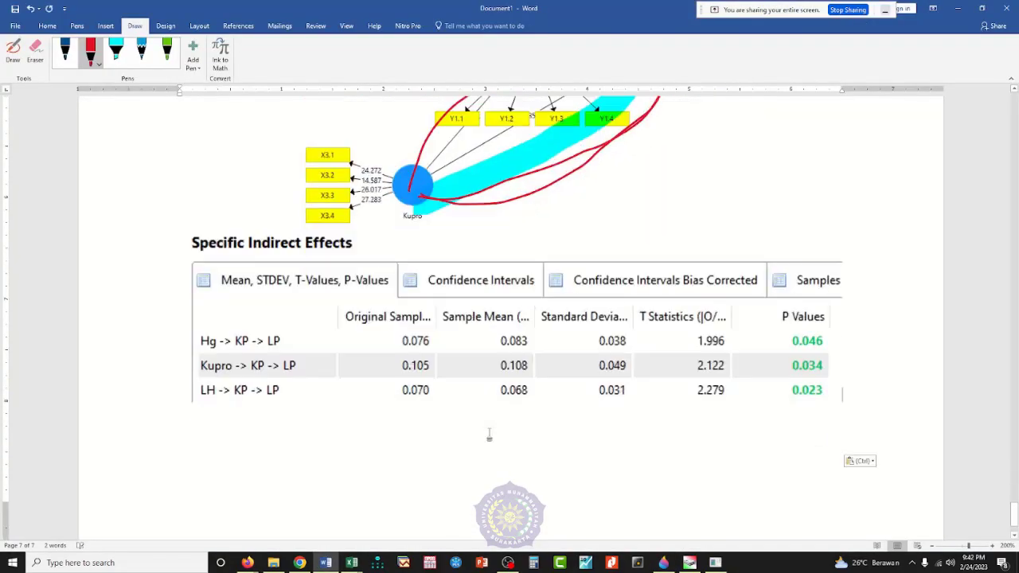
left_click(115, 51)
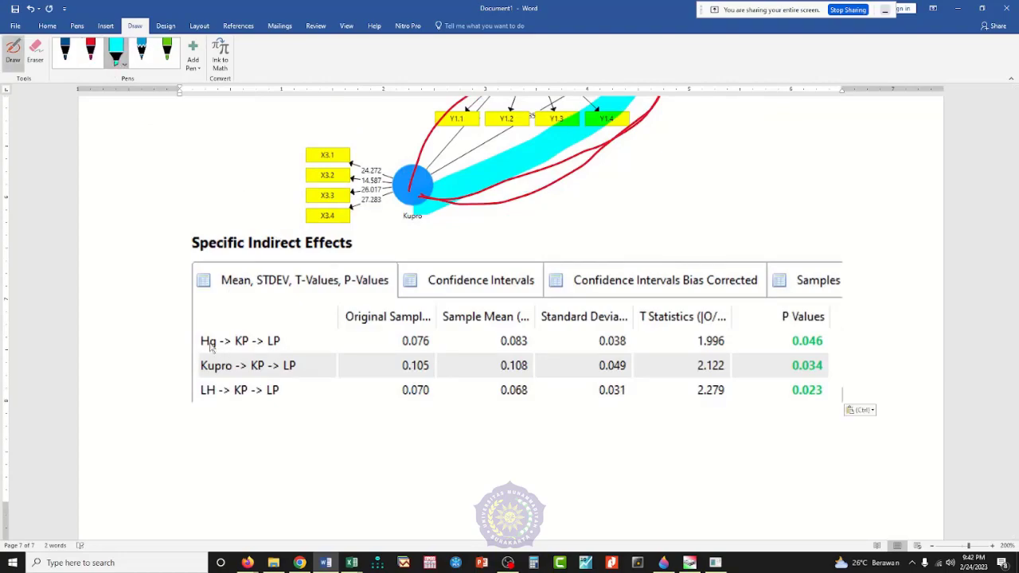
mouse_move(211, 344)
left_mouse_down()
mouse_move(291, 344)
mouse_move(241, 405)
mouse_move(227, 358)
mouse_move(232, 376)
mouse_move(217, 362)
left_mouse_up()
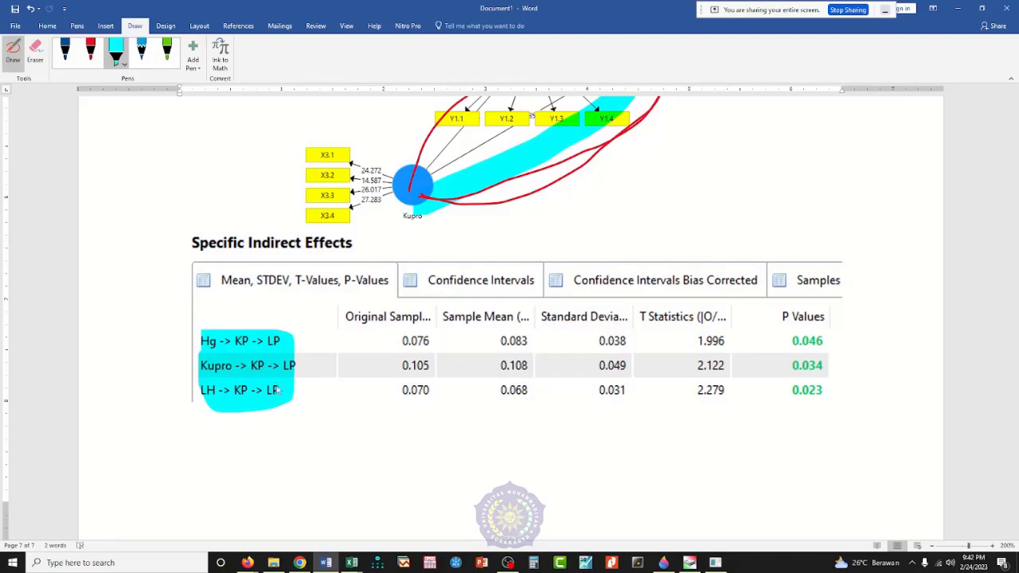
Step: Circle the KP mediator in all three rows with the red pen and link Hg to LP and LH to LP with brackets
left_click(94, 62)
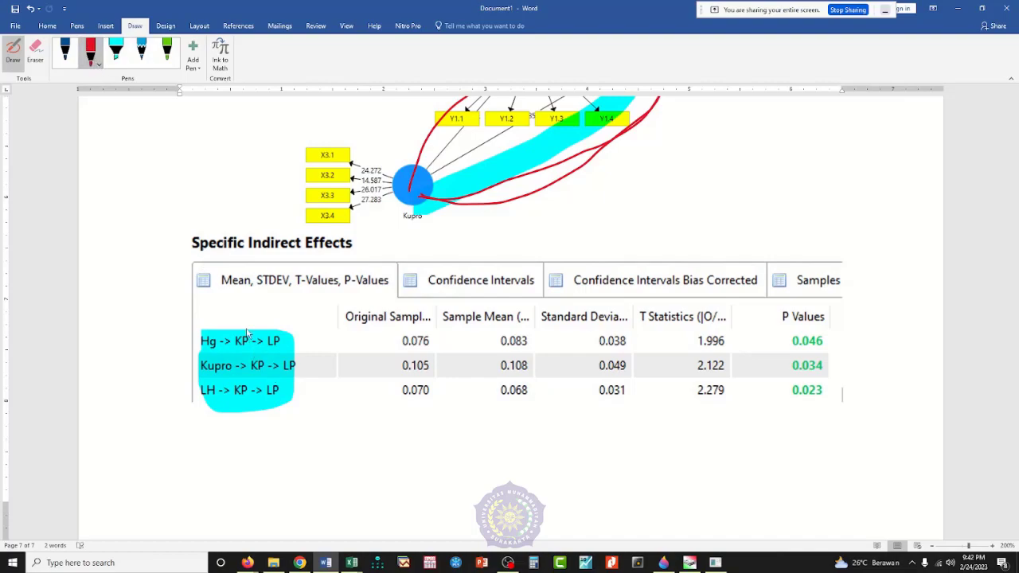
mouse_move(237, 327)
left_mouse_down()
mouse_move(246, 328)
mouse_move(230, 339)
mouse_move(252, 370)
mouse_move(228, 406)
mouse_move(252, 408)
mouse_move(266, 342)
mouse_move(212, 317)
mouse_move(269, 294)
mouse_move(280, 331)
left_mouse_up()
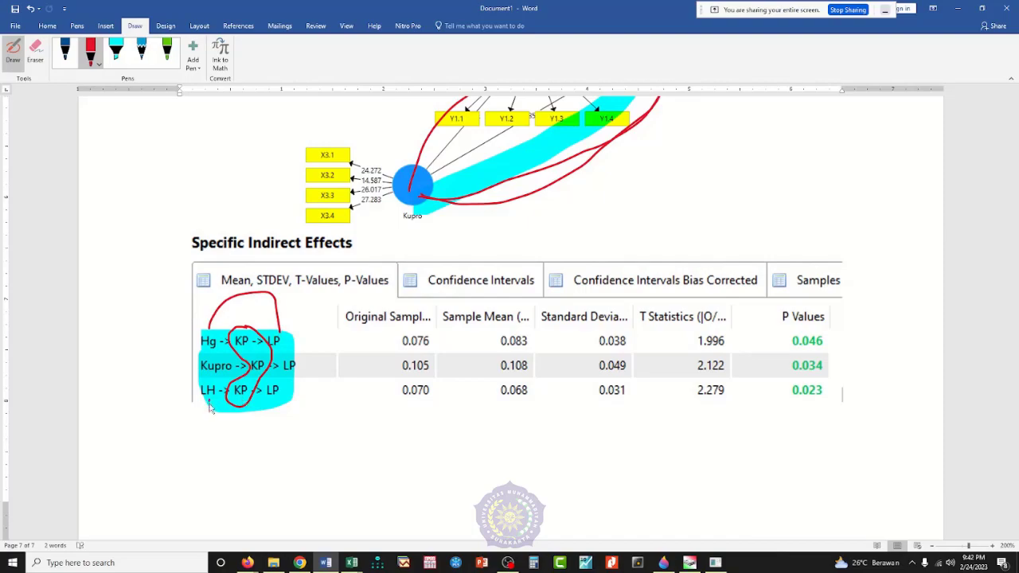
mouse_move(209, 406)
left_mouse_down()
mouse_move(254, 440)
mouse_move(277, 402)
left_mouse_up()
Step: Circle the three P values and the Hg row's T statistic in red, and write the thresholds >2 and >1,960 below the T statistics
mouse_move(849, 326)
left_mouse_down()
mouse_move(772, 364)
mouse_move(841, 420)
mouse_move(837, 323)
left_mouse_up()
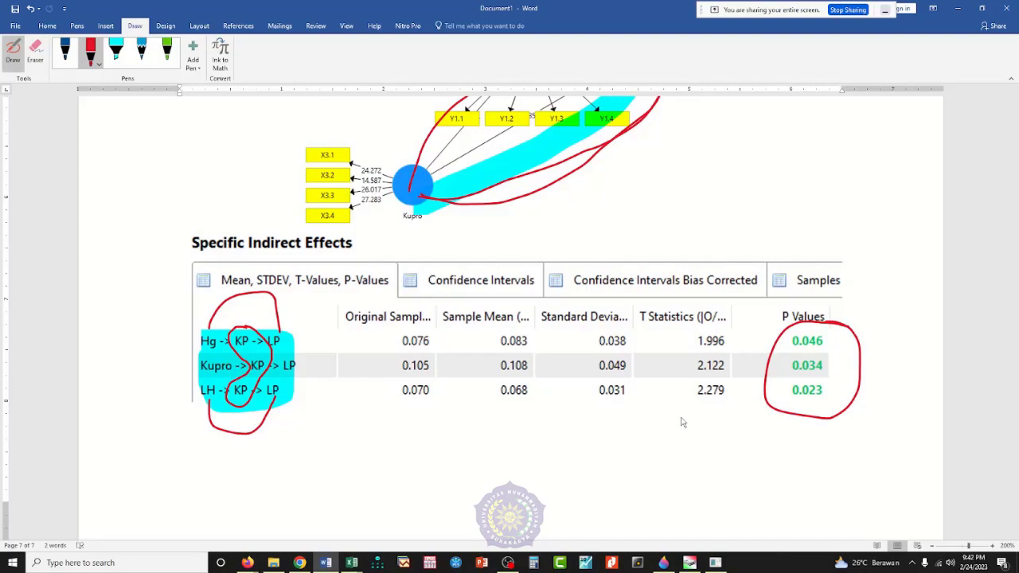
mouse_move(682, 413)
left_mouse_down()
mouse_move(700, 420)
mouse_move(688, 444)
mouse_move(717, 418)
mouse_move(714, 438)
mouse_move(734, 443)
left_mouse_up()
mouse_move(732, 329)
left_mouse_down()
mouse_move(700, 330)
mouse_move(703, 357)
mouse_move(742, 347)
mouse_move(728, 330)
left_mouse_up()
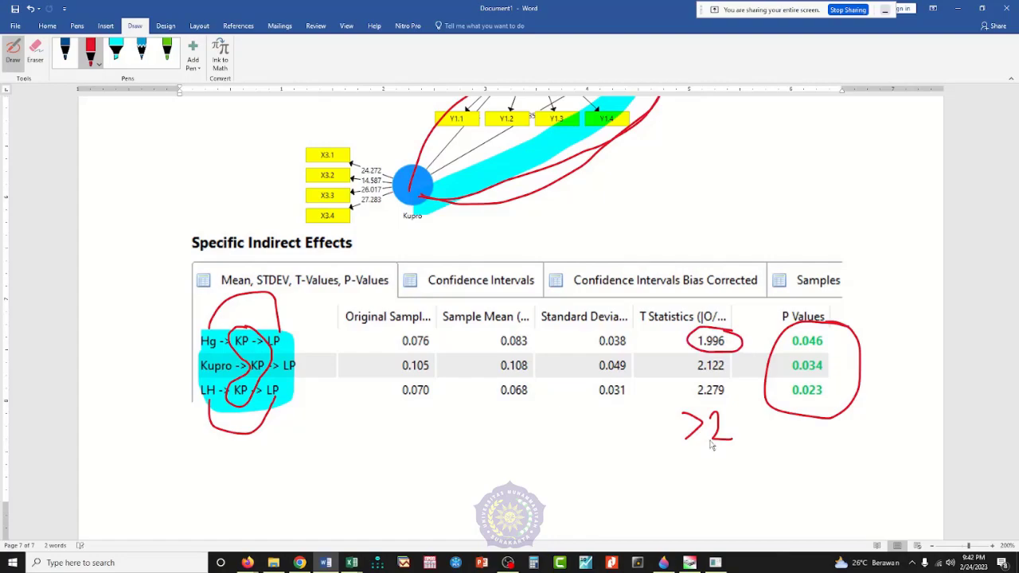
mouse_move(675, 466)
left_mouse_down()
mouse_move(691, 476)
mouse_move(679, 492)
mouse_move(703, 481)
mouse_move(720, 492)
left_mouse_up()
mouse_move(748, 454)
left_mouse_down()
mouse_move(751, 486)
mouse_move(771, 470)
mouse_move(785, 478)
mouse_move(793, 462)
left_mouse_up()
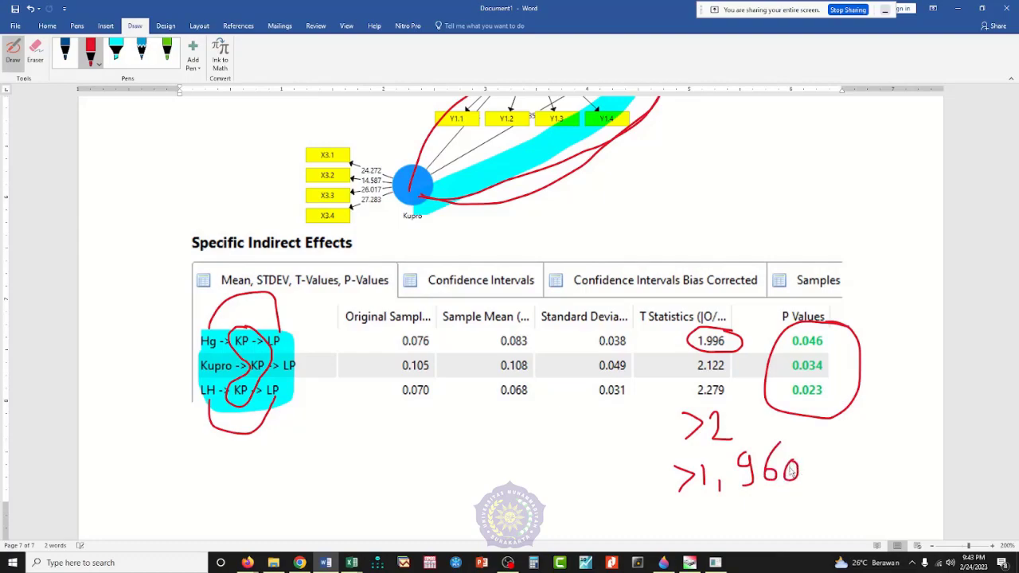